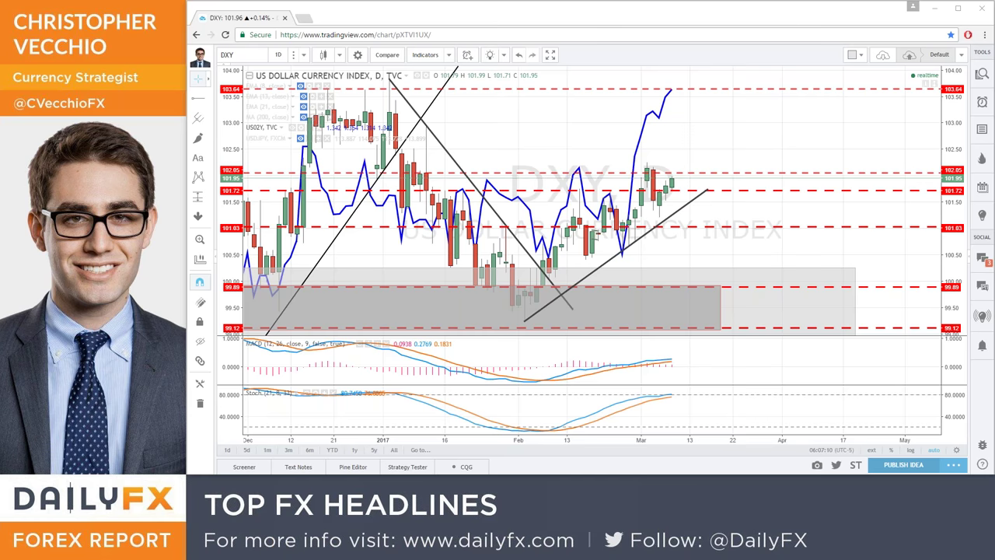
scroll(776, 220, "down", 3)
scroll(777, 219, "up", 3)
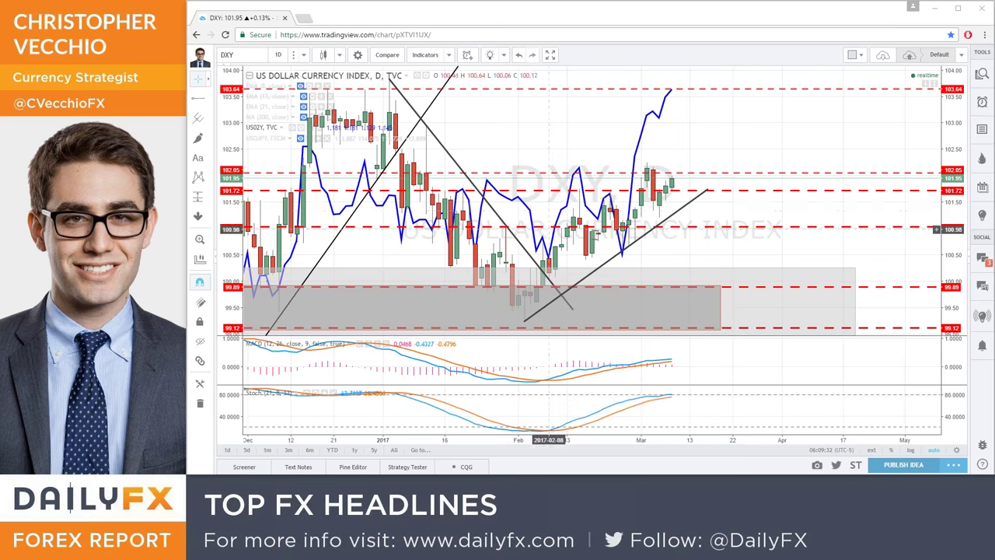
scroll(424, 208, "down", 2)
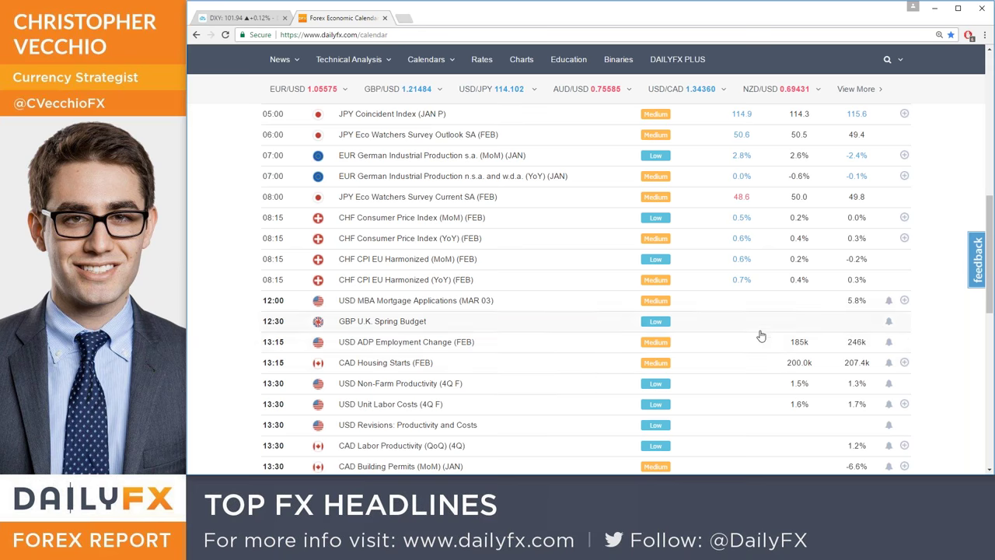
Step: Examine the economic calendar's releases for the week of 26 February to 4 March 2017, and return to the DXY chart
scroll(761, 336, "up", 5)
scroll(761, 336, "up", 1)
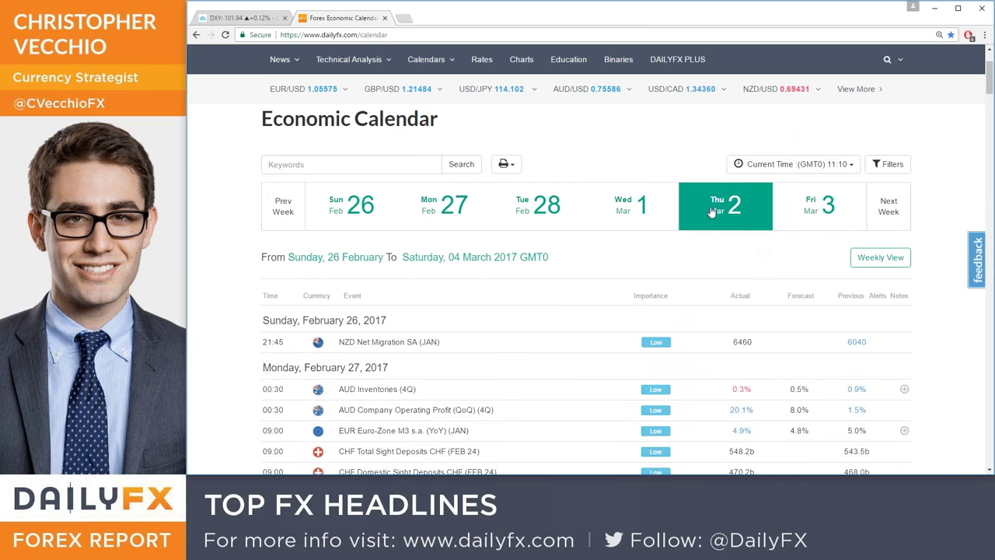
scroll(642, 321, "down", 7)
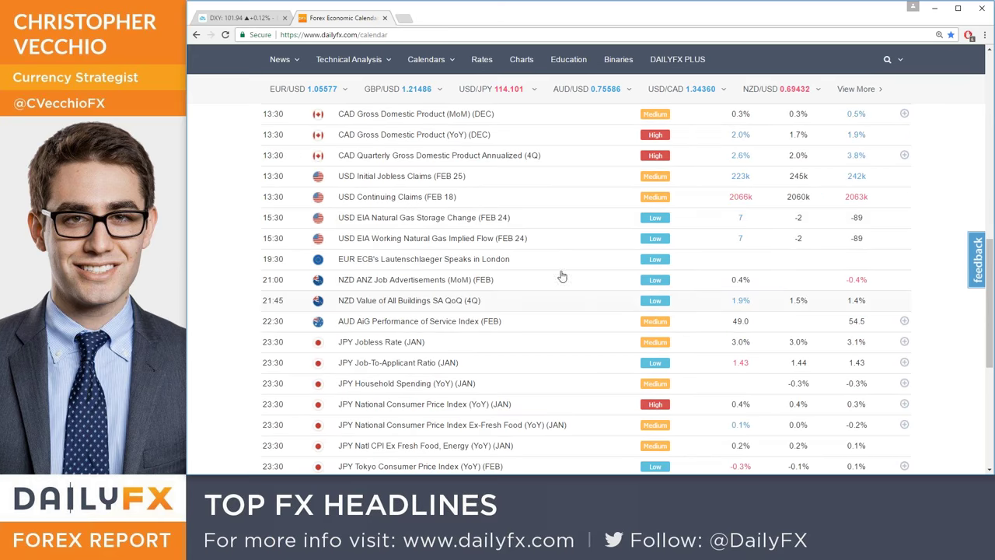
scroll(621, 259, "up", 8)
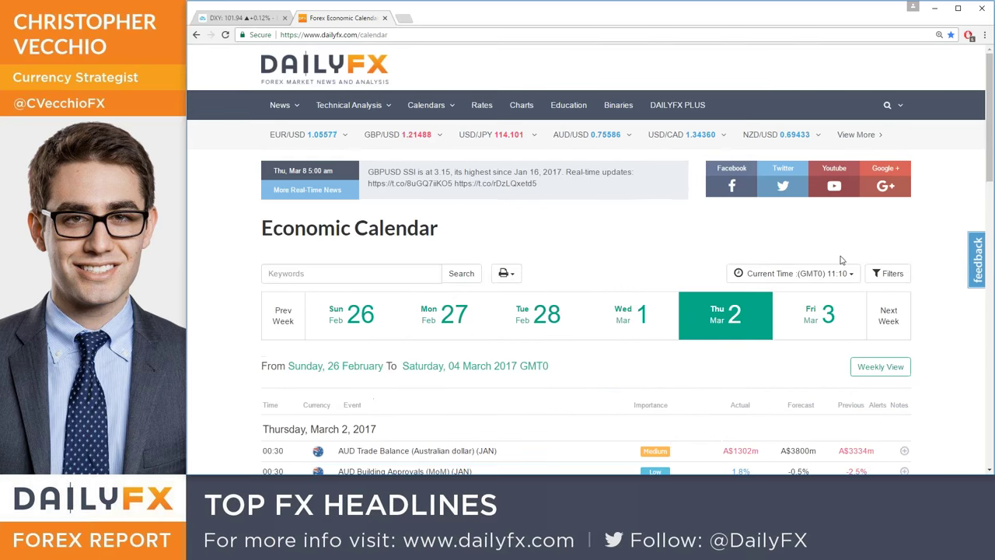
scroll(577, 312, "down", 8)
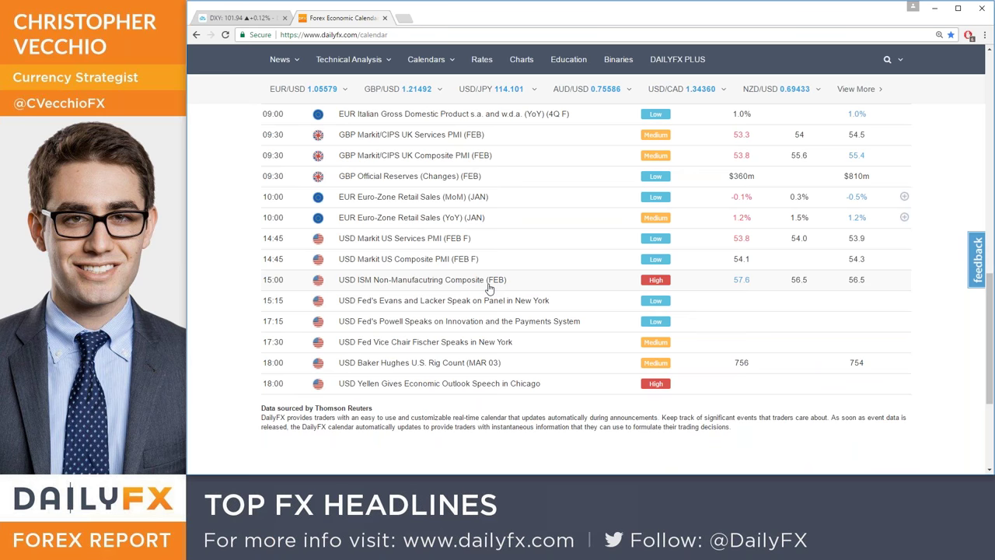
scroll(490, 289, "up", 1)
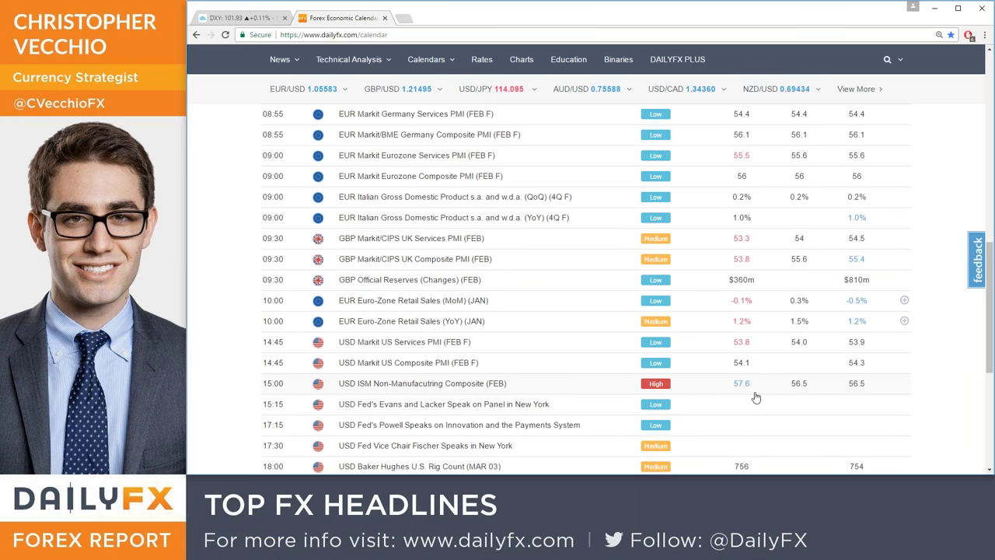
scroll(750, 334, "up", 3)
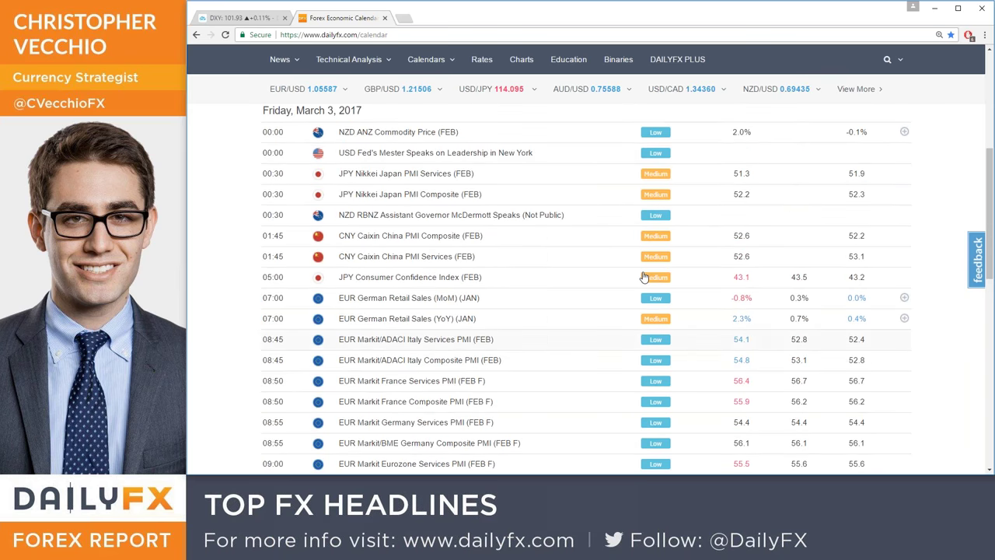
left_click(242, 18)
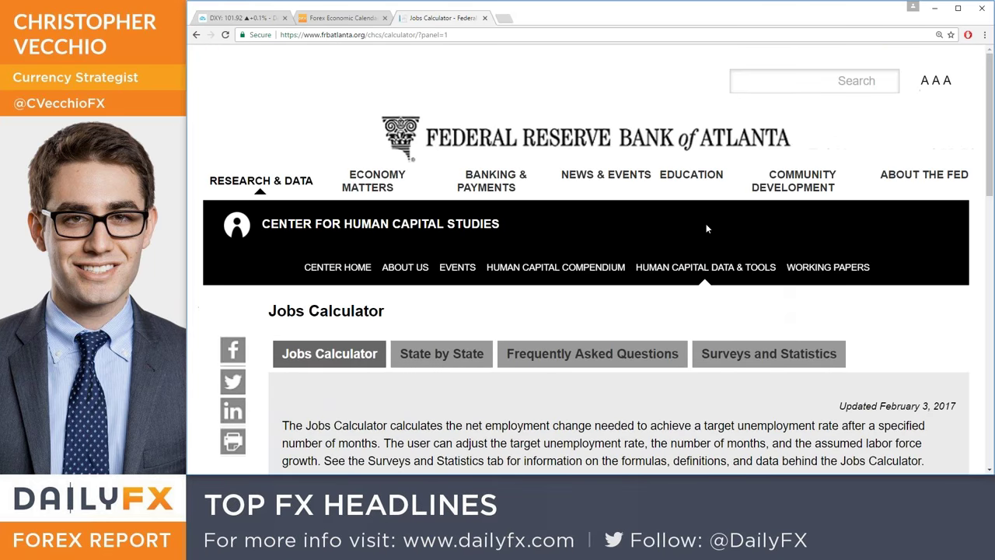
Step: Calculate the average monthly payroll change needed for a 4.9% target unemployment rate in 11 months with the Jobs Calculator
scroll(583, 295, "down", 2)
scroll(563, 295, "down", 3)
left_click(563, 225)
left_click_drag(563, 225, 614, 237)
type(".9")
key("Tab")
type("11")
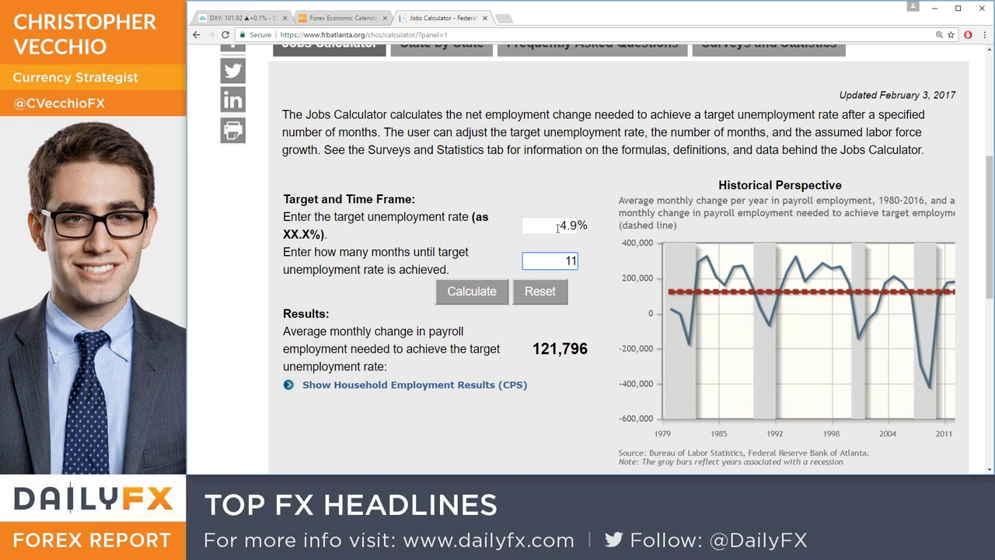
left_click(497, 289)
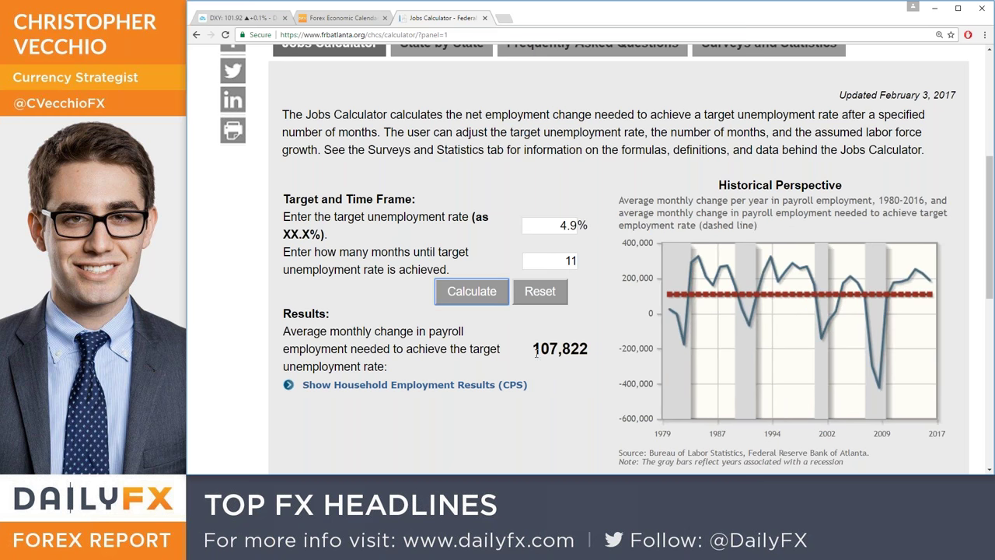
triple_click(607, 353)
left_click(611, 384)
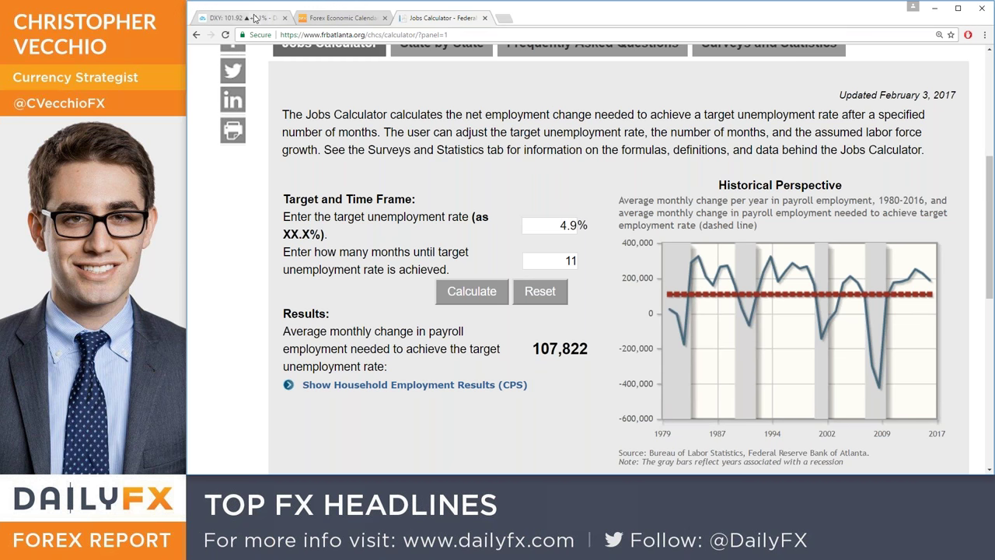
Step: Load EURUSD on the TradingView price chart and hide the US02Y overlay
left_click(249, 17)
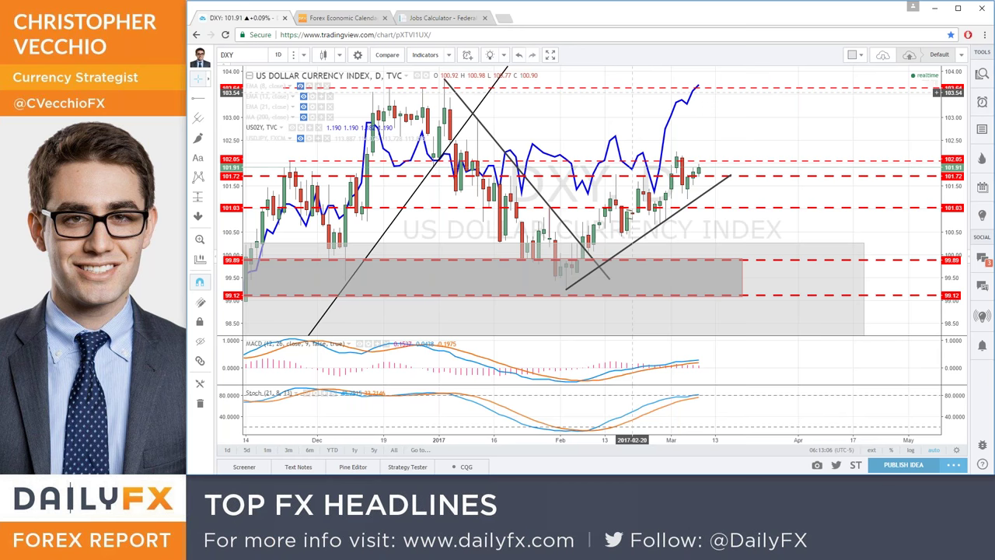
type("EURUS")
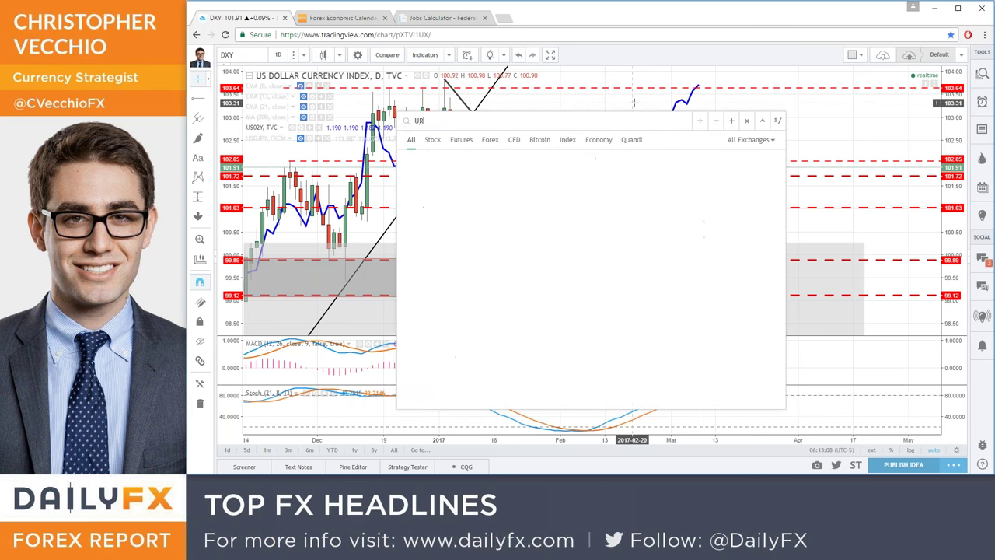
type("D")
key("Return")
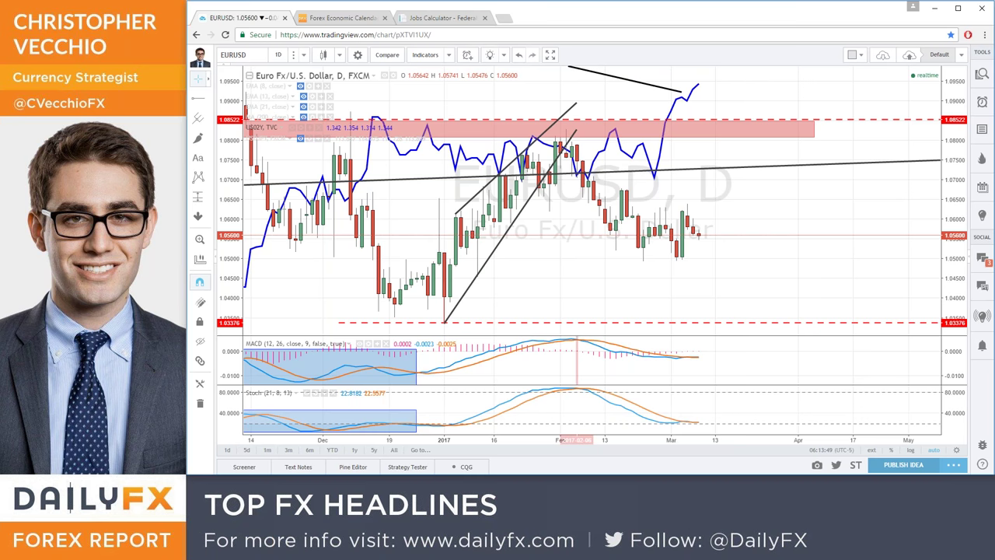
left_click(292, 129)
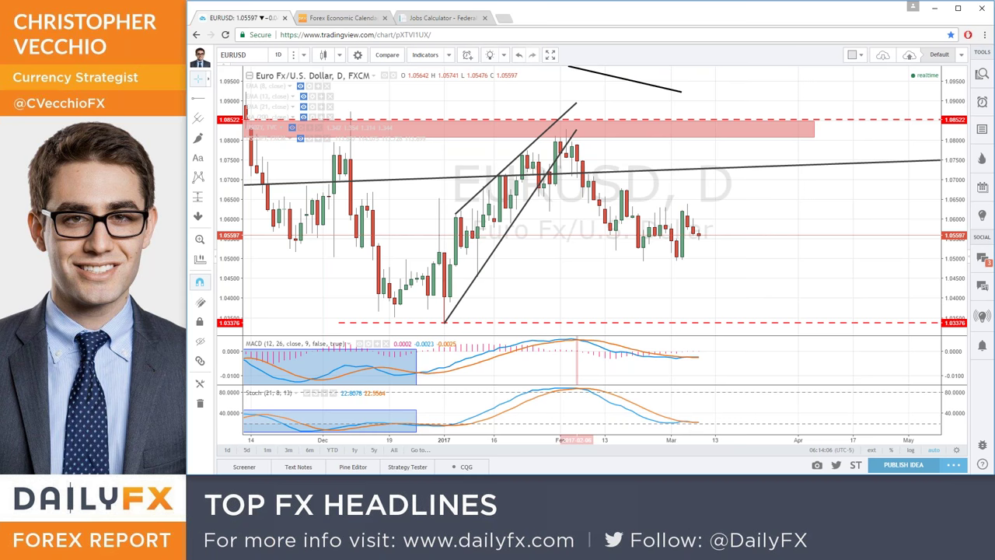
Step: Switch the daily EURUSD chart to the FX_IDC feed and view its price history back to October 2014
scroll(814, 270, "down", 5)
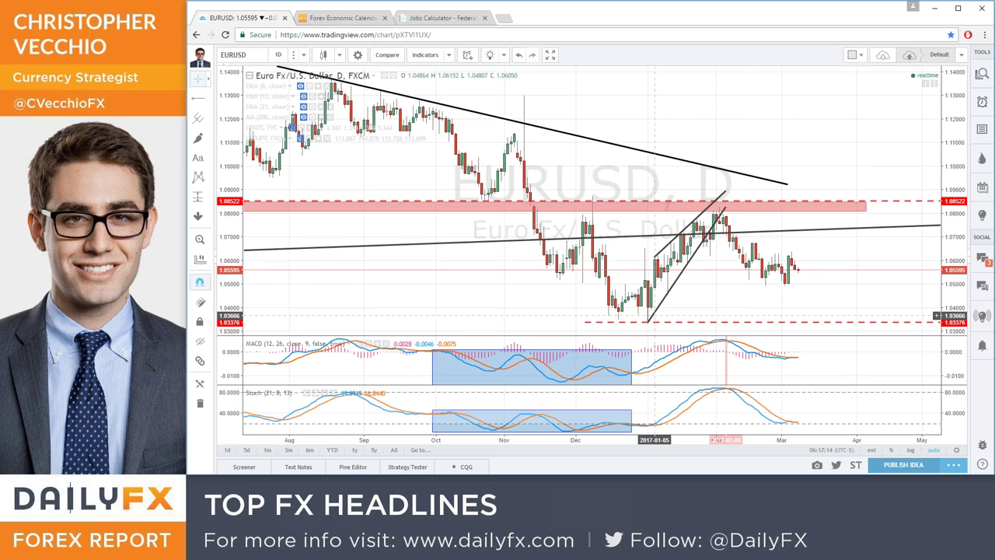
scroll(714, 289, "down", 3)
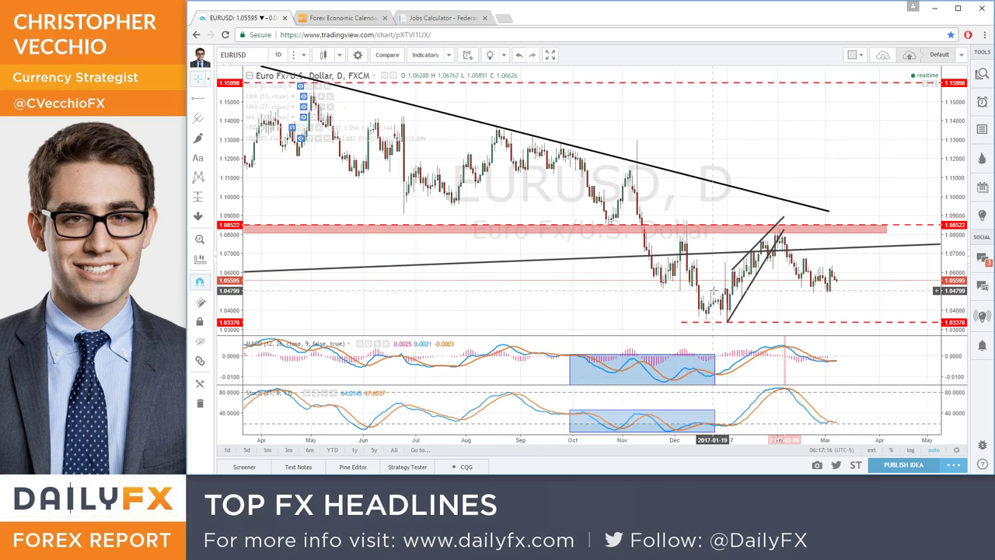
scroll(714, 289, "down", 2)
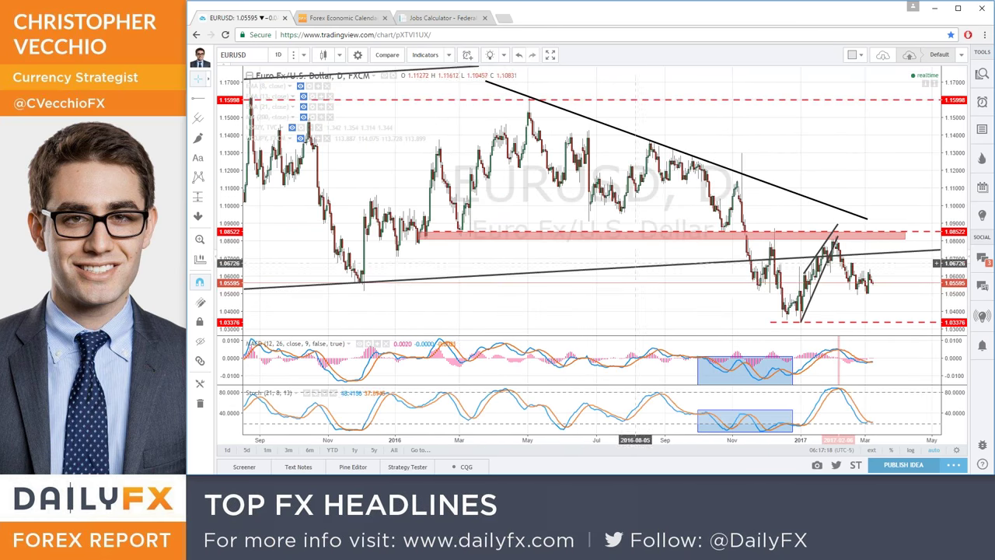
left_click(234, 54)
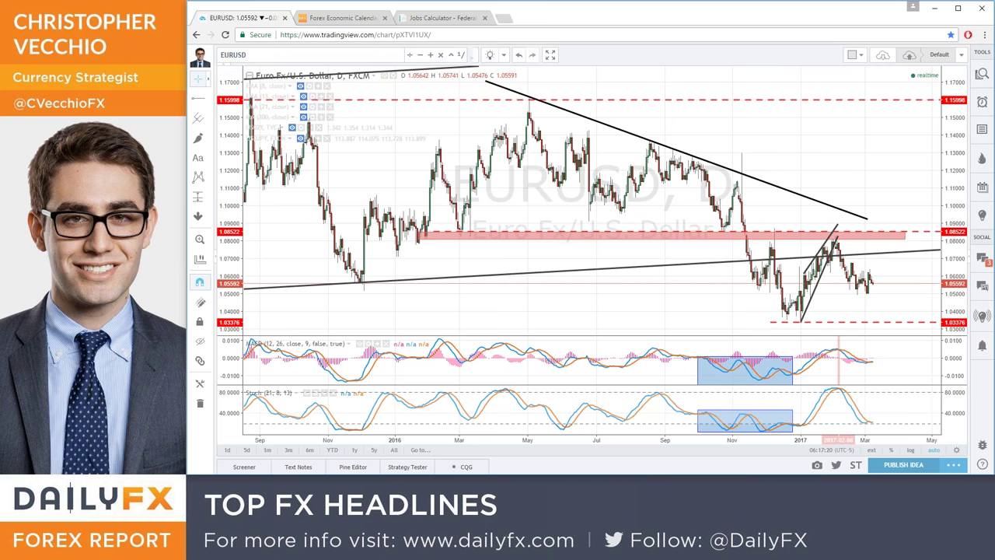
key("Down")
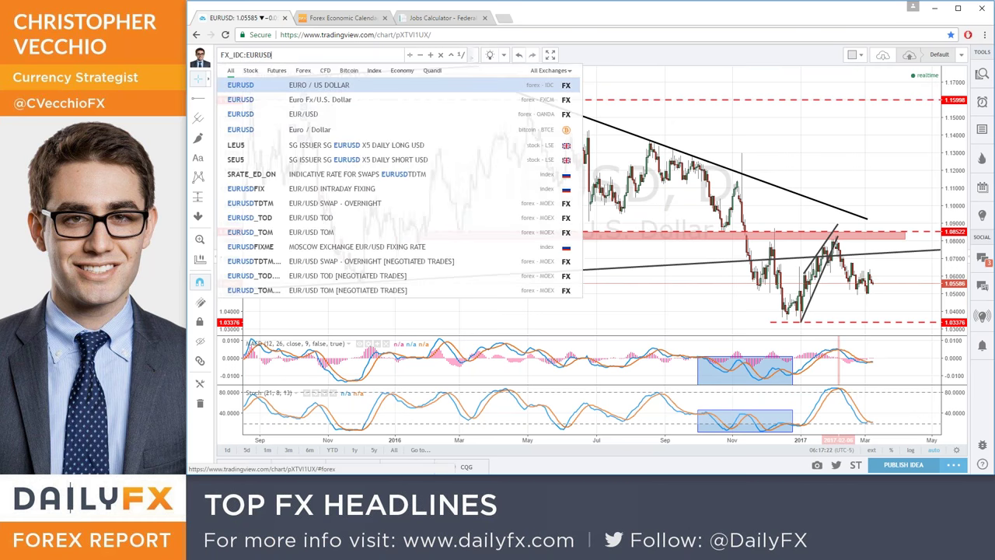
key("Return")
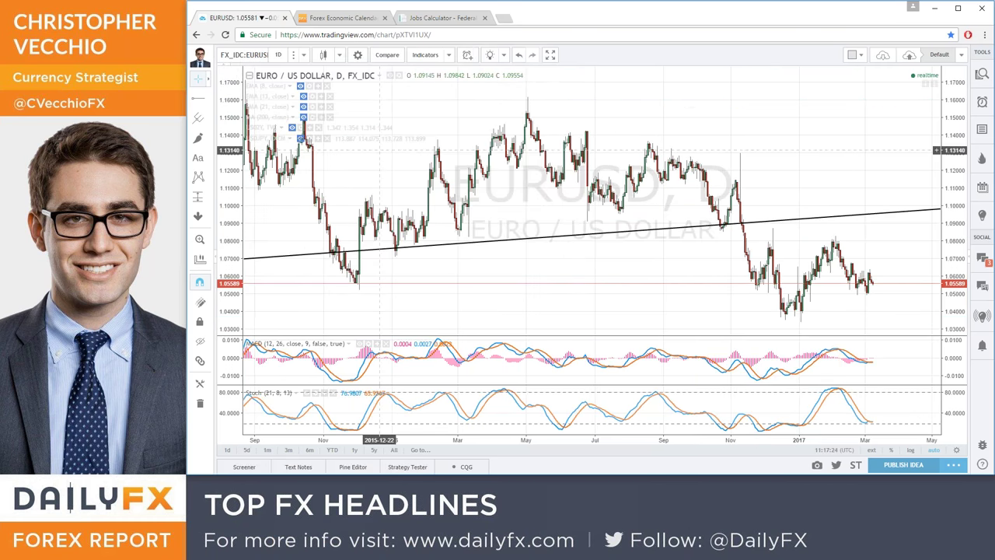
scroll(448, 226, "down", 3)
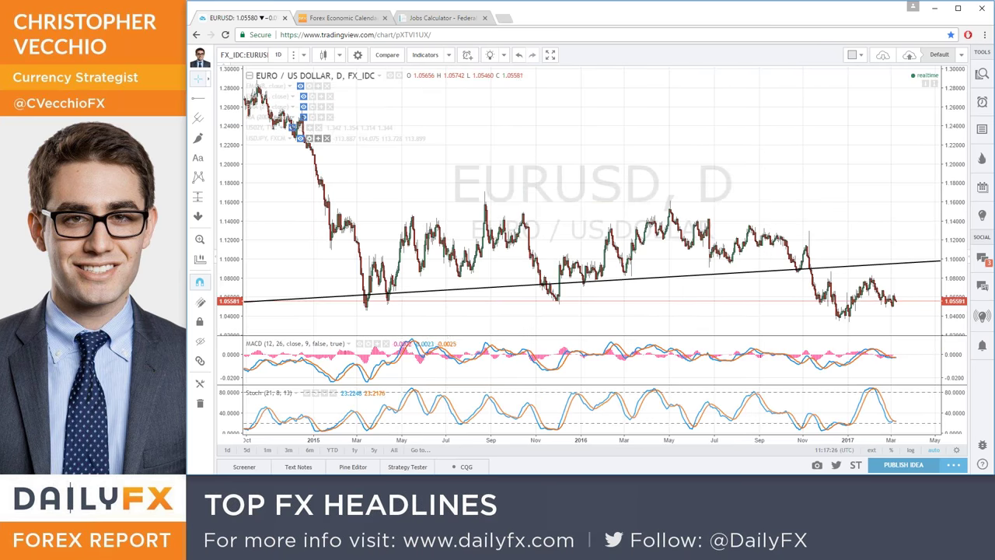
Step: Load the FXCM version of EURUSD (FX:EURUSD) and view its daily price action from November to March
left_click(247, 52)
type("EURUSD")
key("Return")
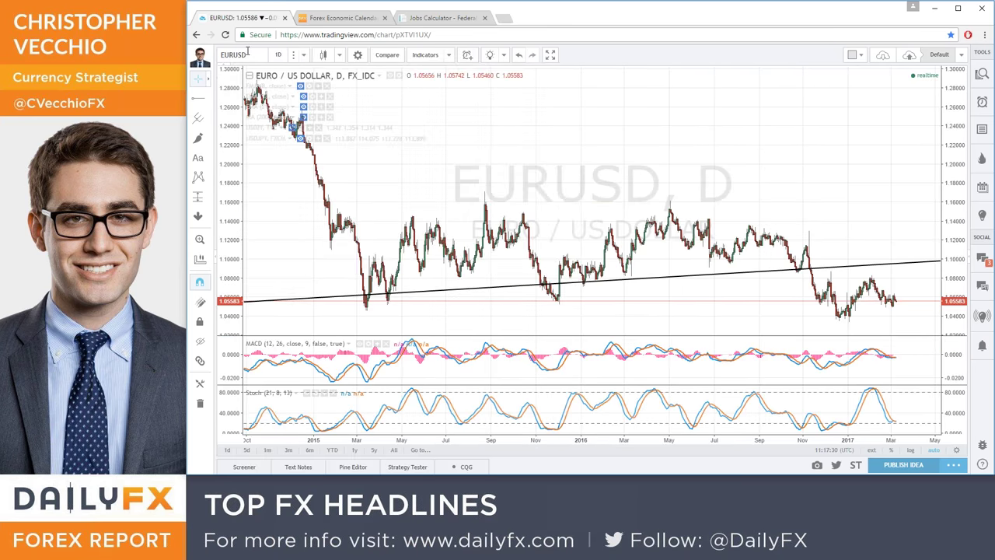
left_click(248, 53)
type("EURUS")
left_click(257, 100)
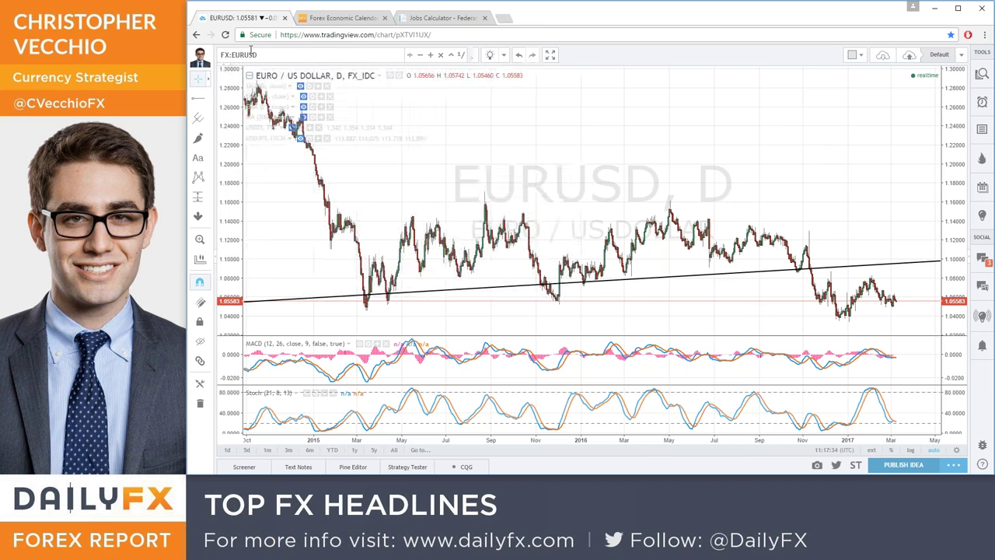
scroll(649, 197, "up", 4)
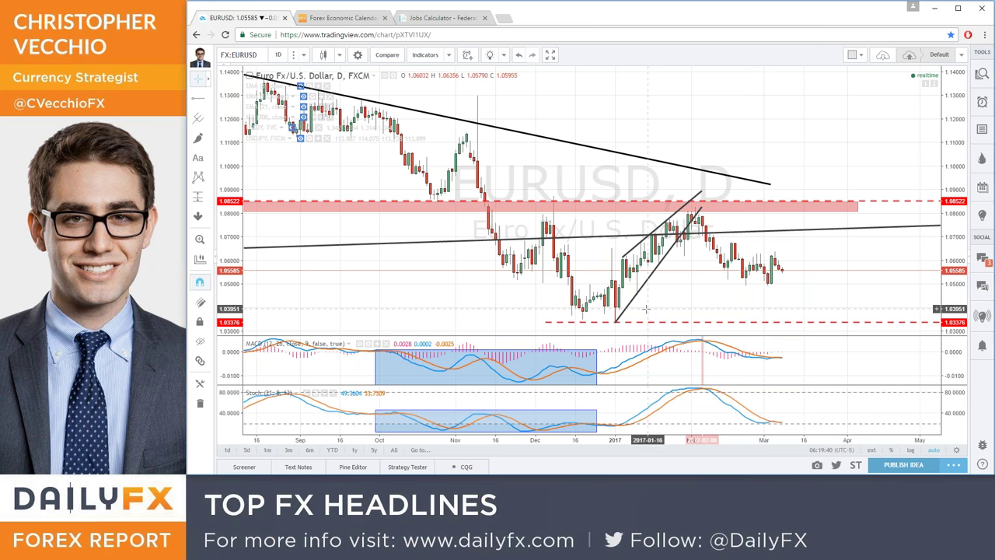
scroll(584, 284, "up", 3)
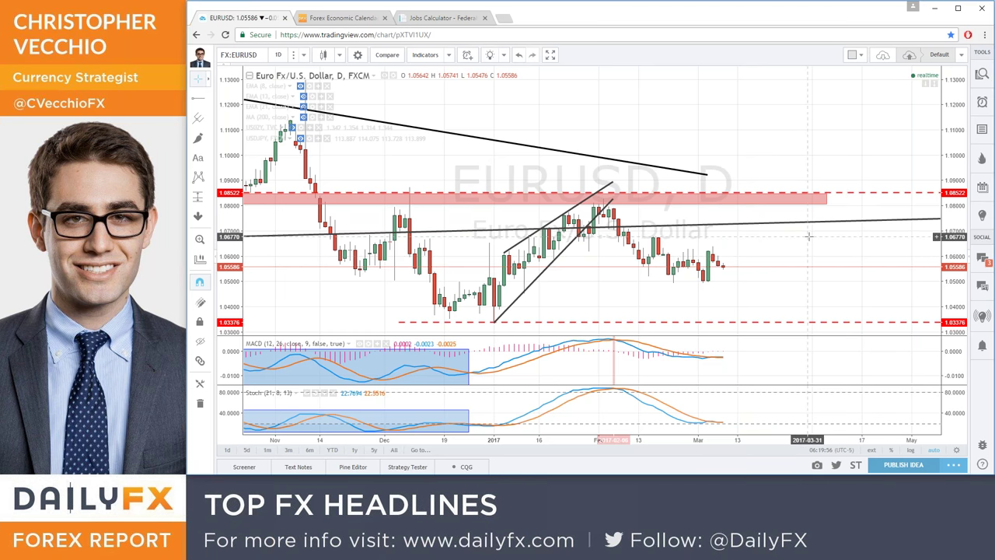
Step: Load the EURGBP chart and examine its daily price action and trendlines from mid-2016 to March 2017
type("EUR")
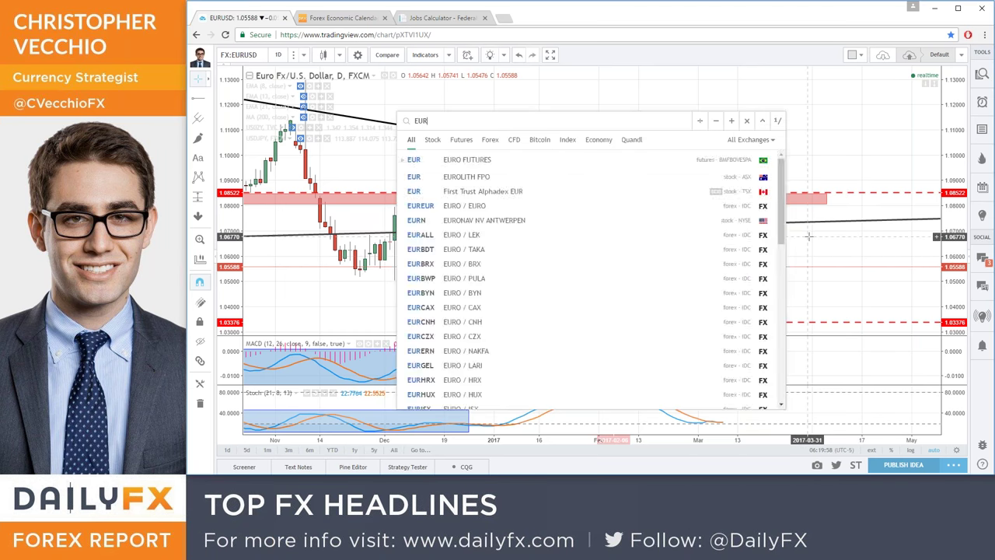
type("GBP")
key("Return")
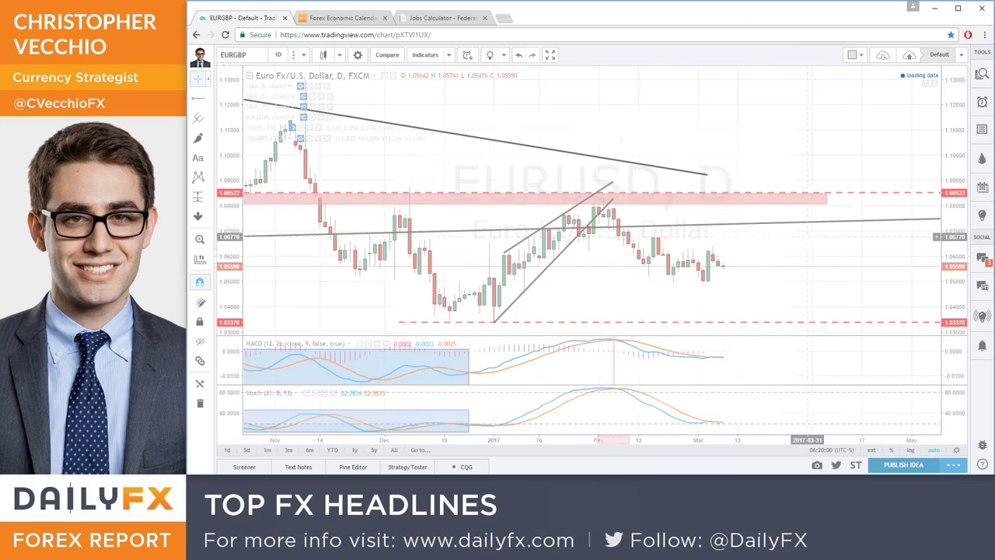
scroll(851, 239, "down", 3)
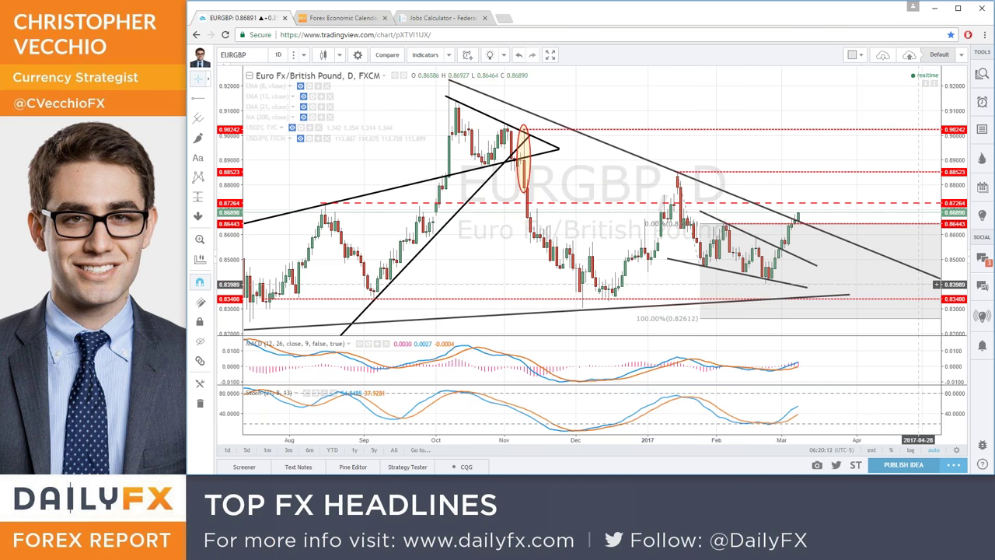
scroll(497, 233, "down", 2)
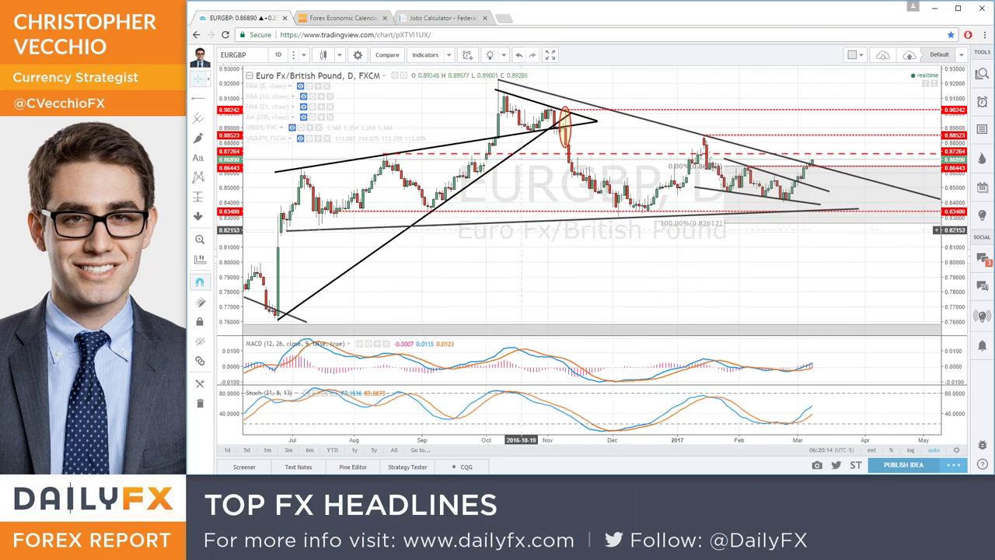
scroll(650, 230, "up", 2)
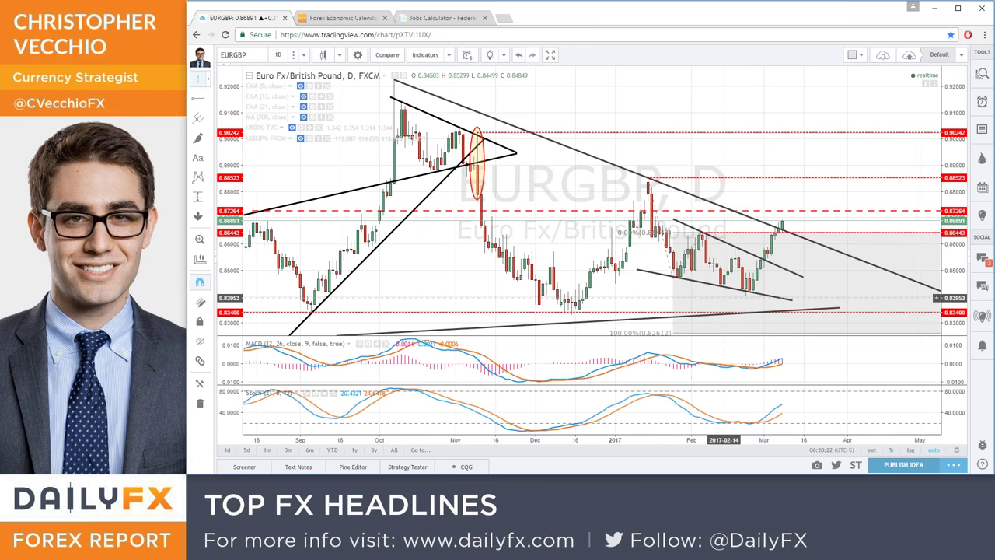
scroll(789, 282, "down", 2)
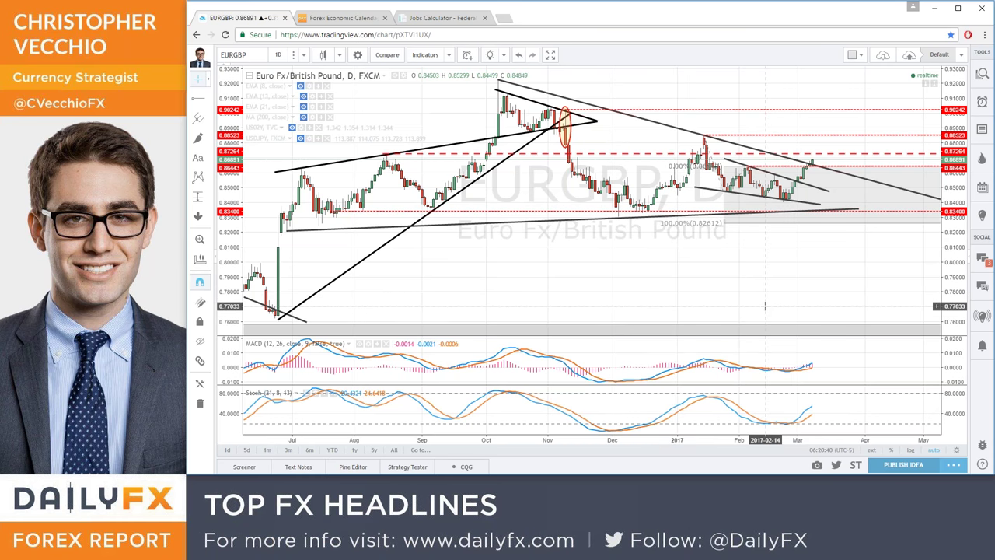
Step: Load the EURJPY chart and move a red dashed horizontal line from near 112.3 up to 121.288
type("EURJPY")
key("Return")
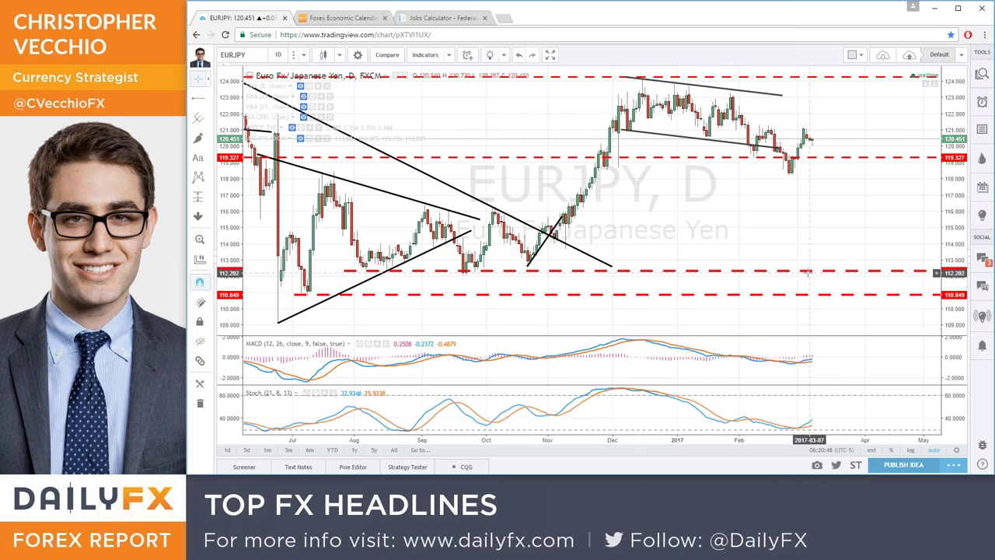
left_click_drag(808, 272, 820, 124)
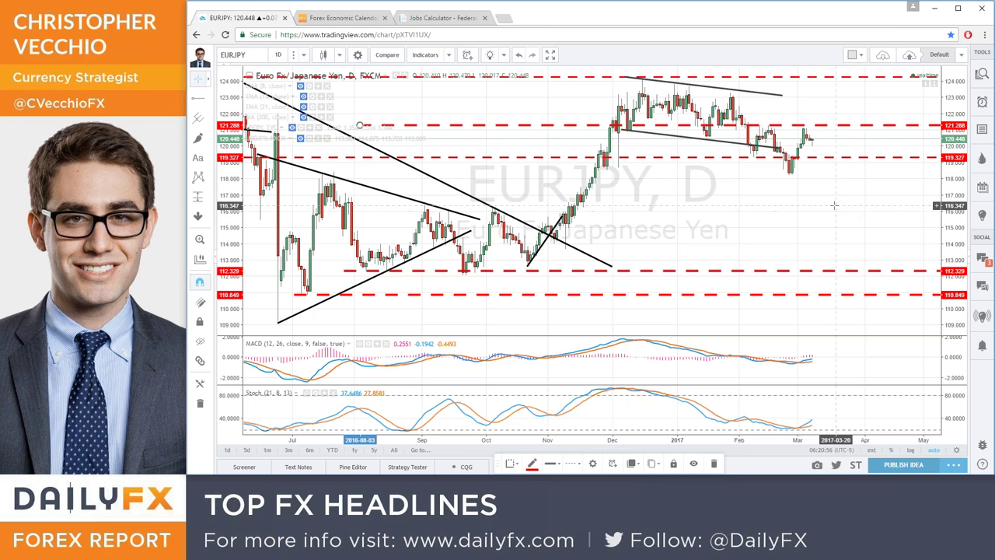
Step: Load the JPN225 chart and view its daily price history back to September 2015
type("JPN336")
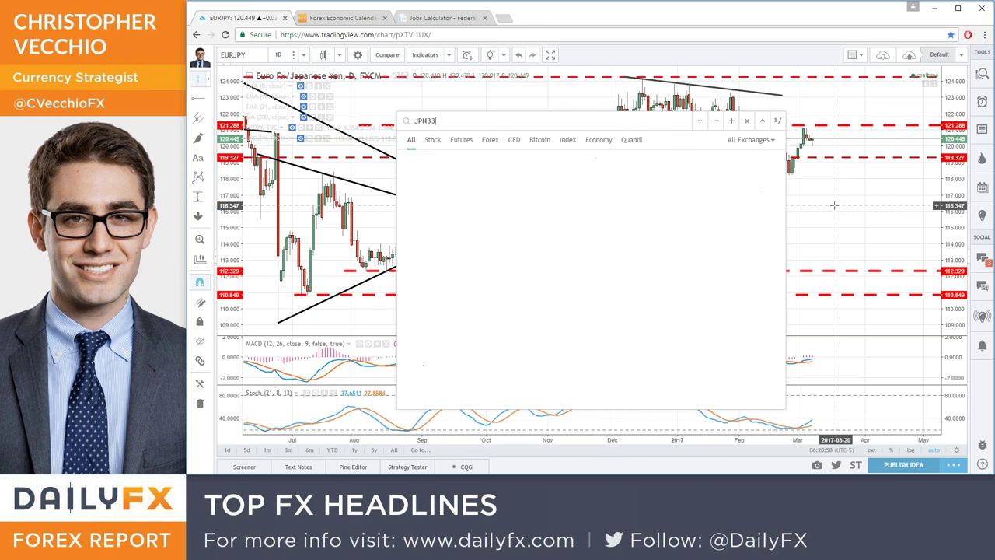
key("BackSpace")
key("BackSpace")
key("BackSpace")
type("225")
key("Return")
scroll(820, 196, "down", 5)
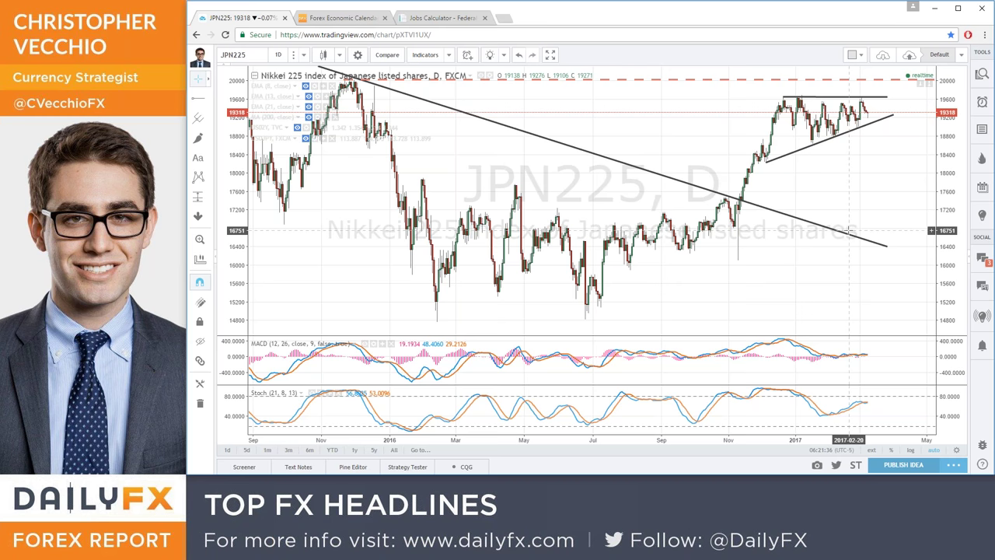
Step: Load the EURUSD chart and examine its daily price action and trendlines from September 2016 to March 2017
type("EURUSD")
key("Return")
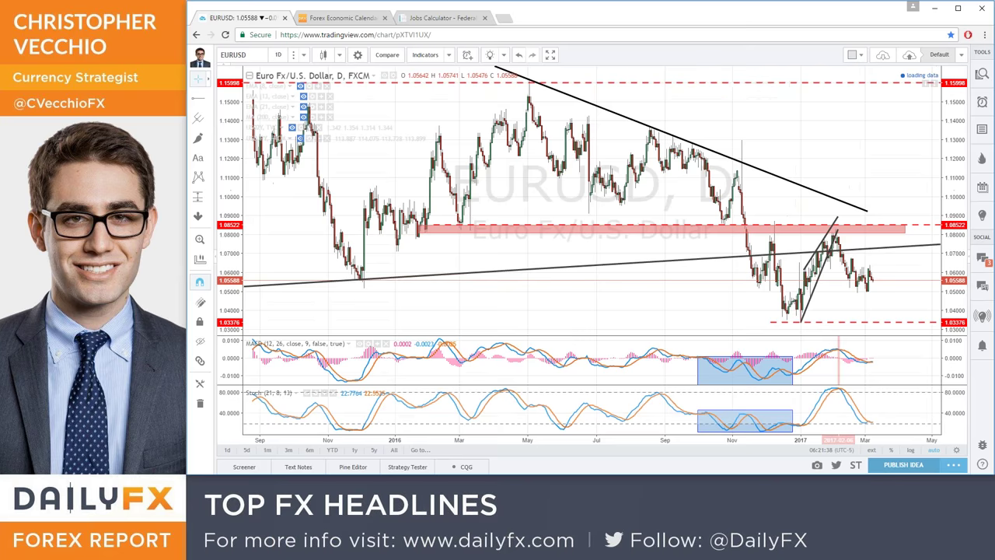
scroll(847, 230, "up", 6)
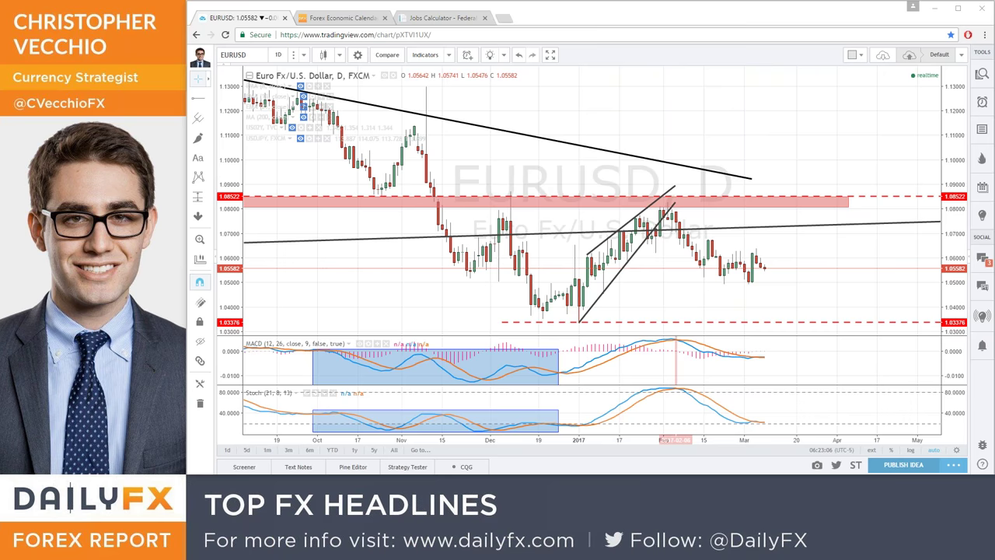
Step: Check the Jobs Calculator result for a 4.9% target unemployment rate in 11 months and return to the EURUSD chart
left_click(451, 20)
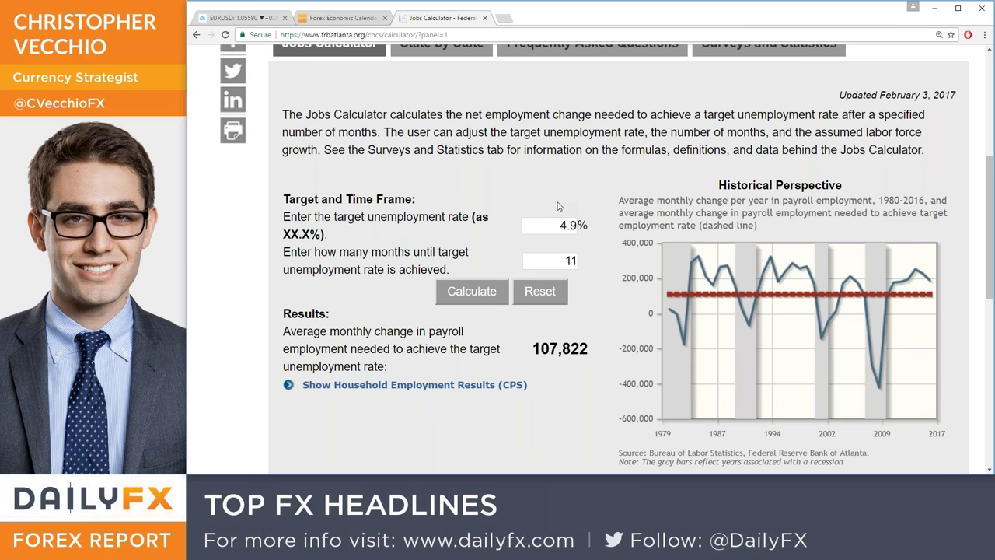
left_click(228, 20)
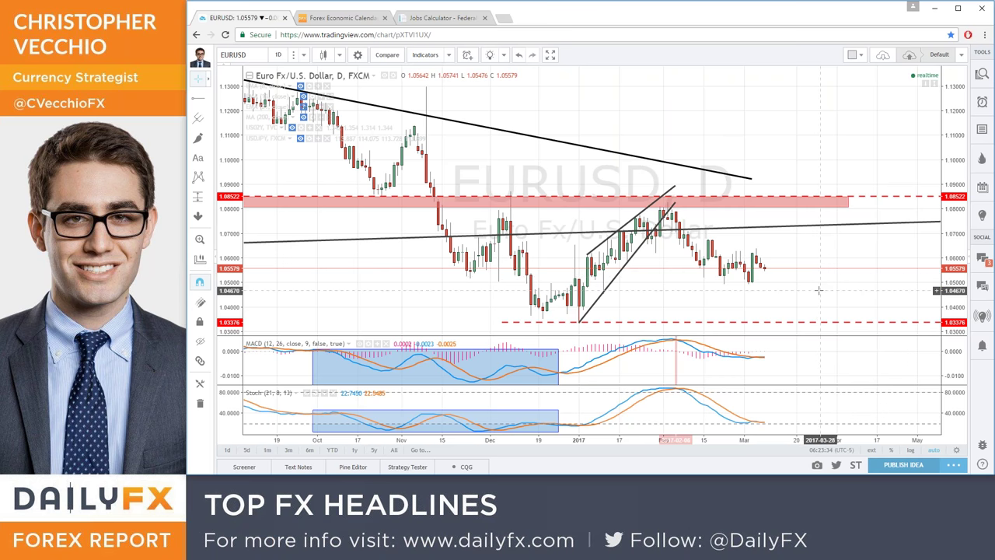
Step: Load the DXY chart and examine its daily price action and trendlines from September 2016 to March 2017
type("EURU")
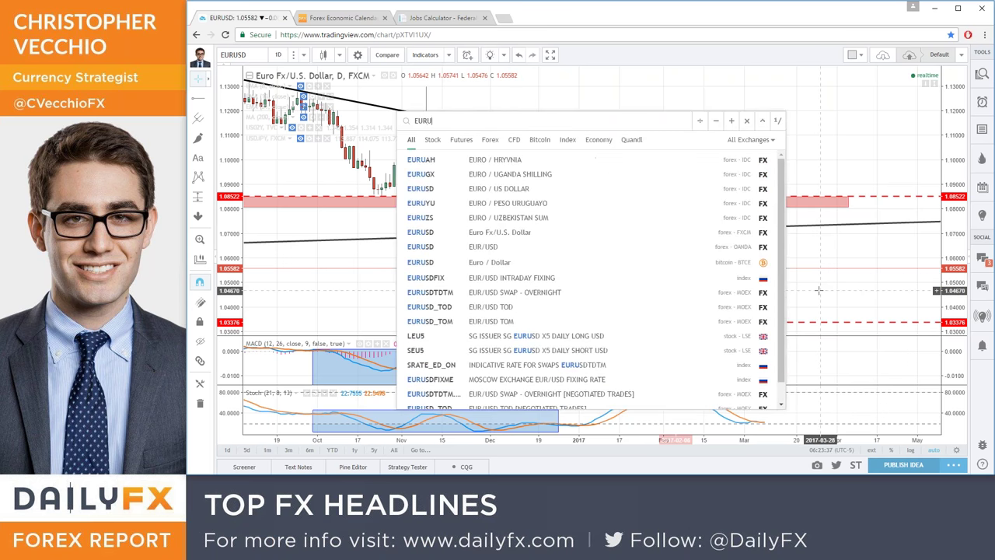
key("Escape")
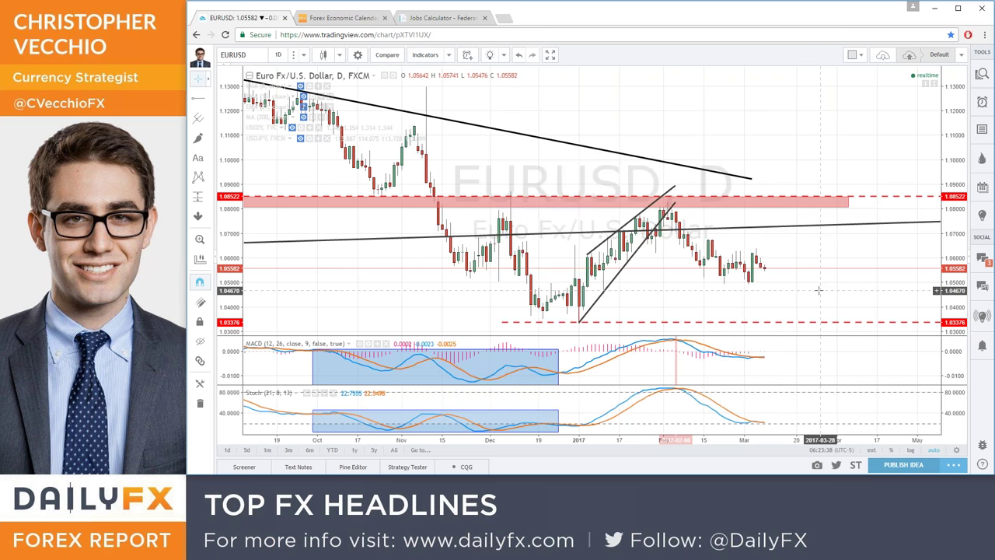
type("DXY")
key("Return")
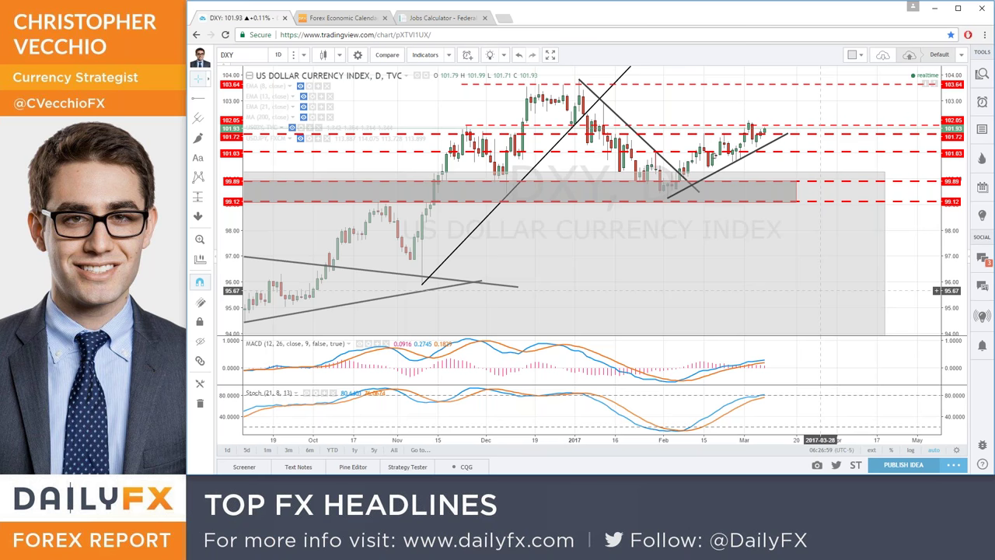
Step: Load the USDJPY chart and examine its daily price action from mid-December 2016 to March 2017
type("US")
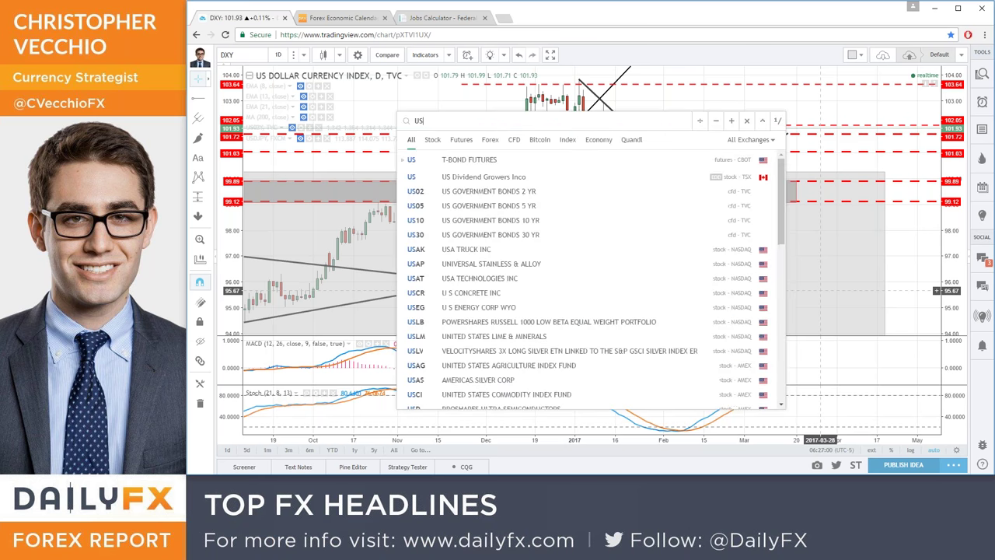
type("DJPY")
key("Return")
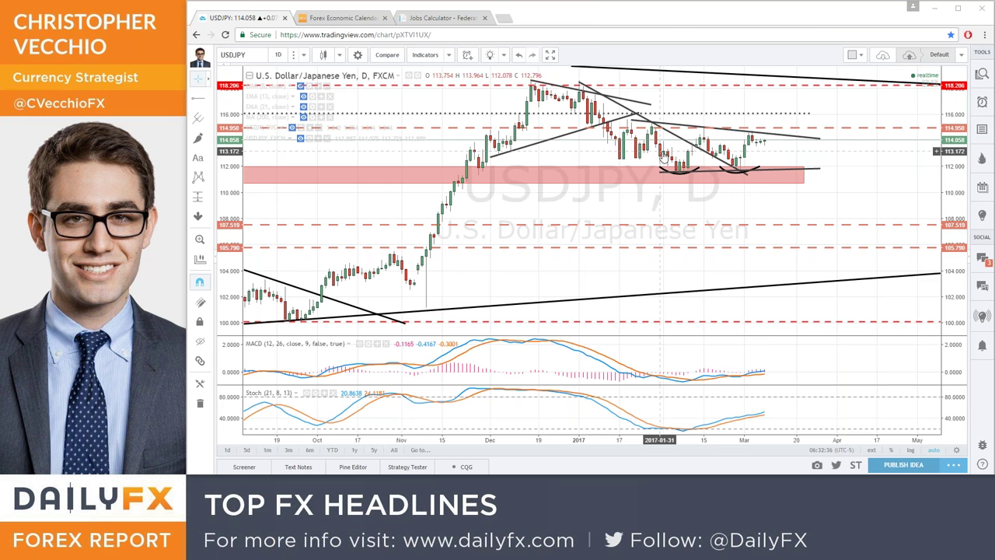
scroll(608, 211, "up", 5)
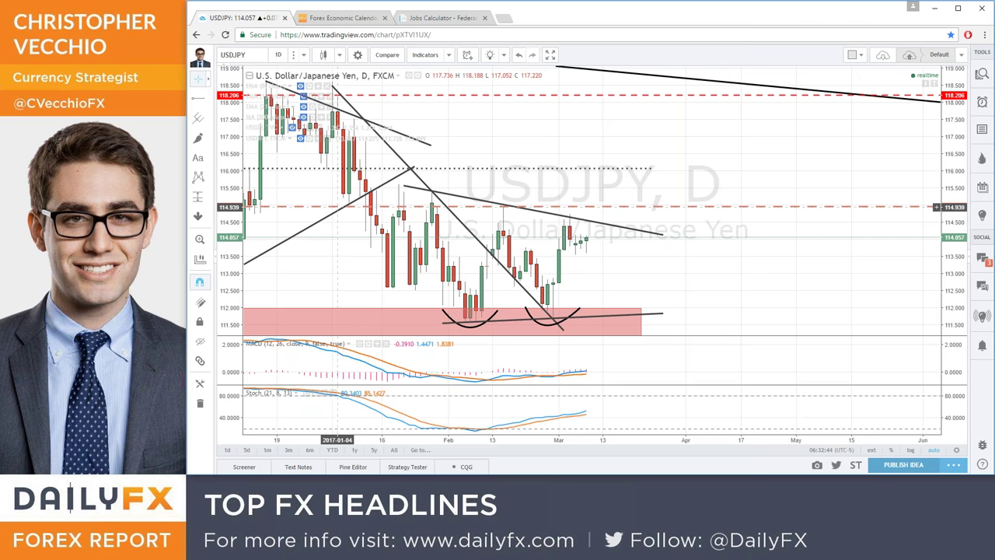
Step: Show the US02Y yield overlay on the USDJPY chart and compare both lines back to mid-2016
left_click(300, 126)
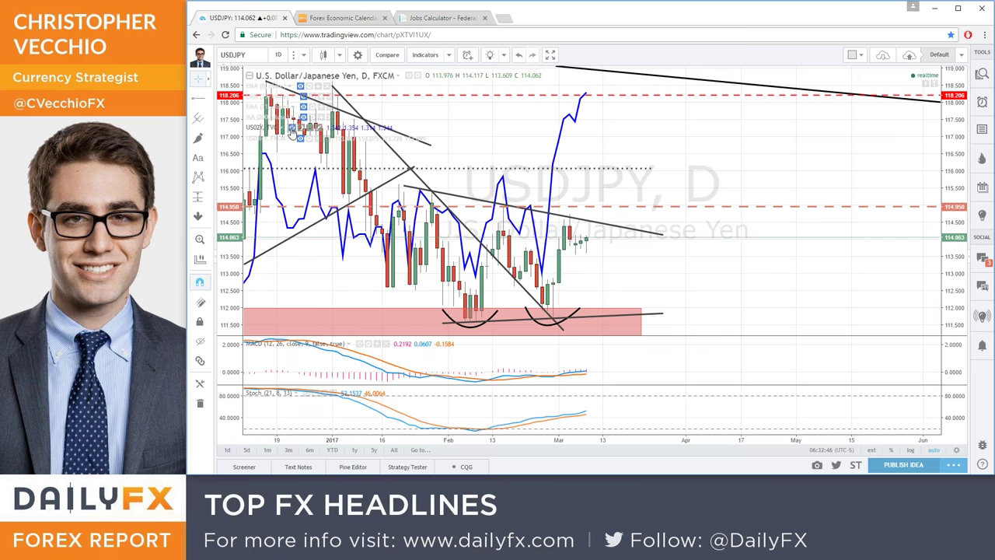
scroll(412, 187, "down", 3)
scroll(425, 215, "down", 1)
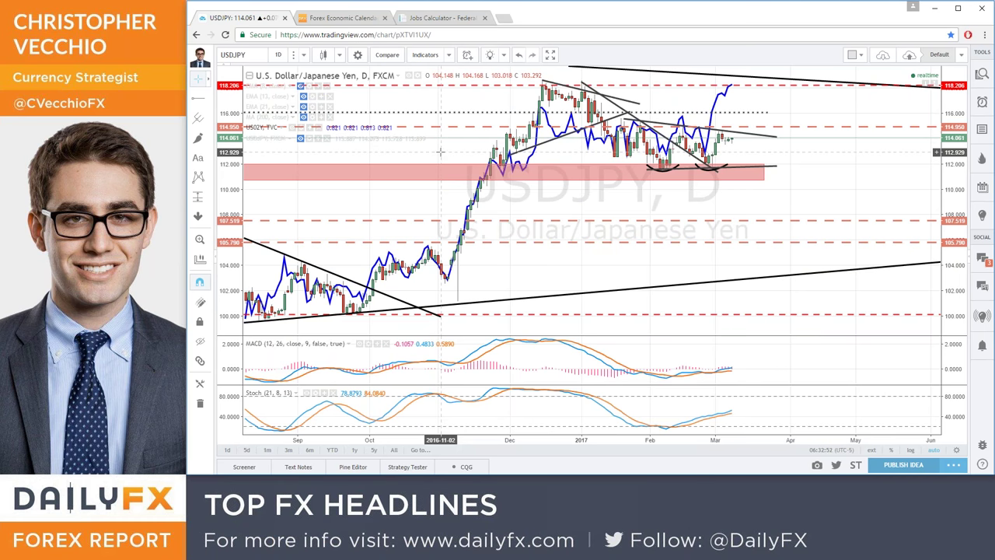
scroll(374, 296, "down", 1)
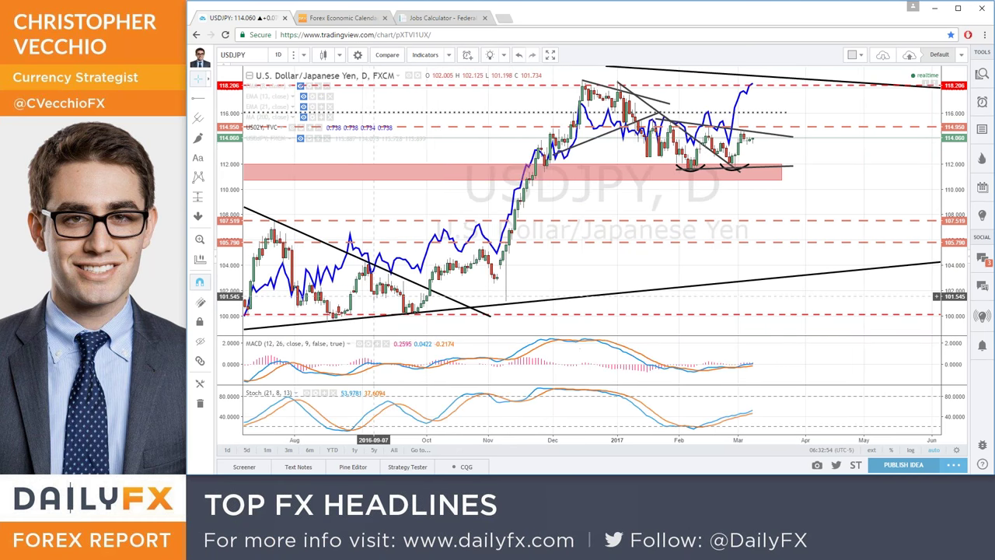
scroll(374, 296, "up", 1)
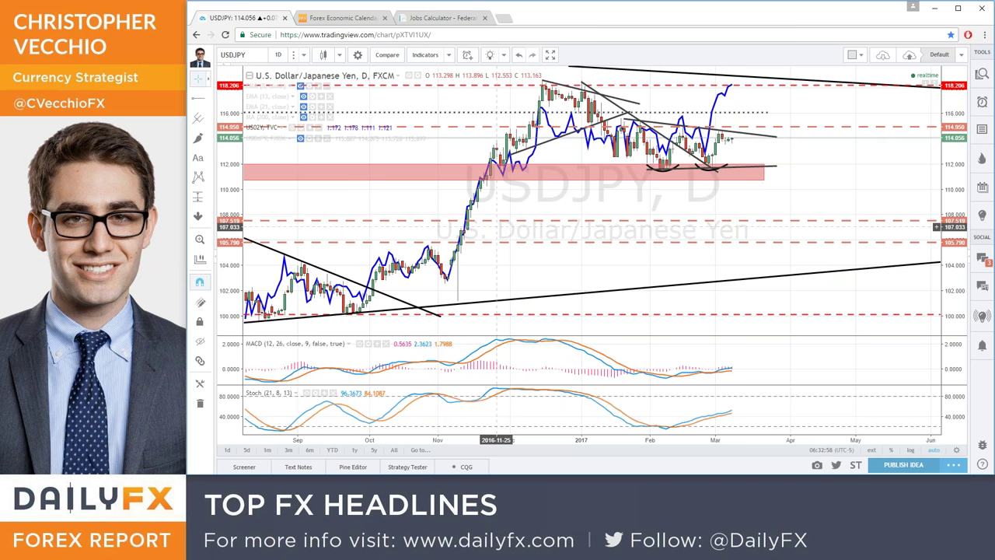
Step: Change the yield overlay's symbol on the USDJPY chart from US02Y to US10Y
left_click(303, 128)
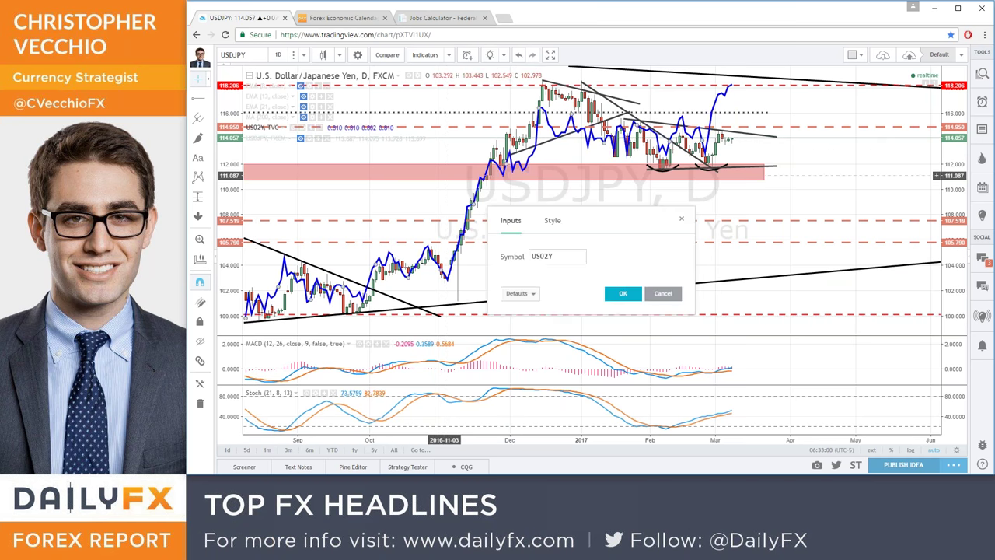
key("BackSpace")
type("1")
key("Delete")
type("0")
key("Return")
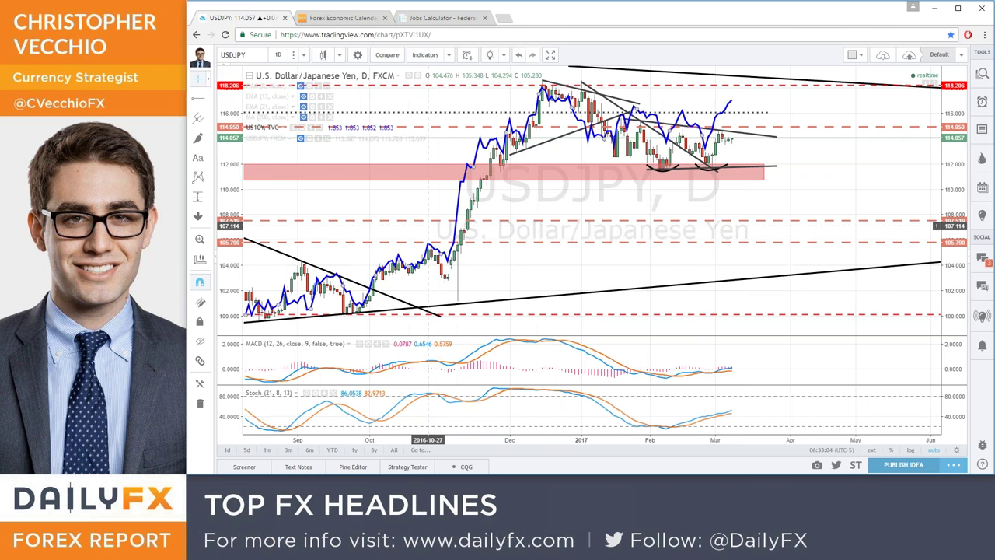
Step: Compare the US10Y overlay with USDJPY price action since autumn 2016 and hide the overlay
scroll(429, 225, "up", 2)
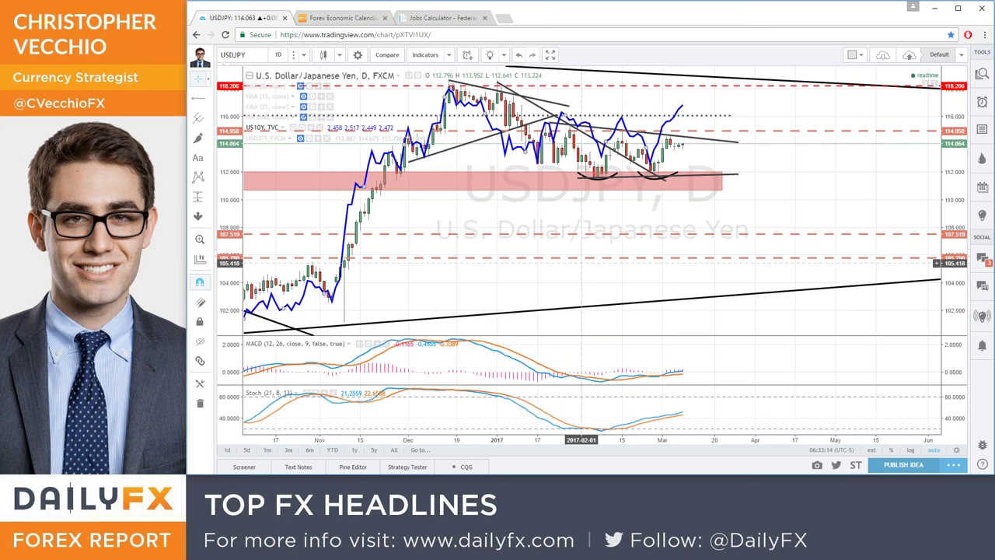
scroll(553, 266, "down", 2)
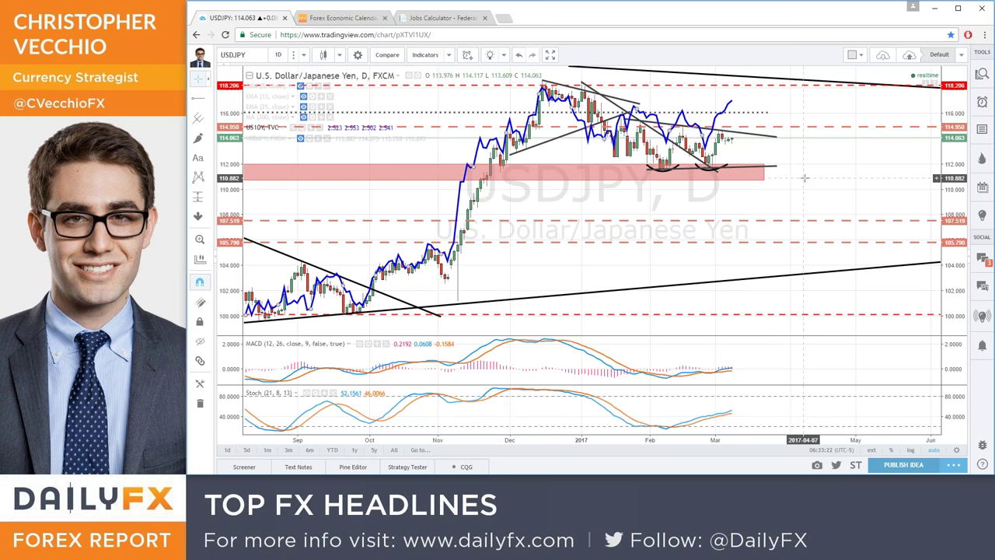
scroll(778, 190, "up", 1)
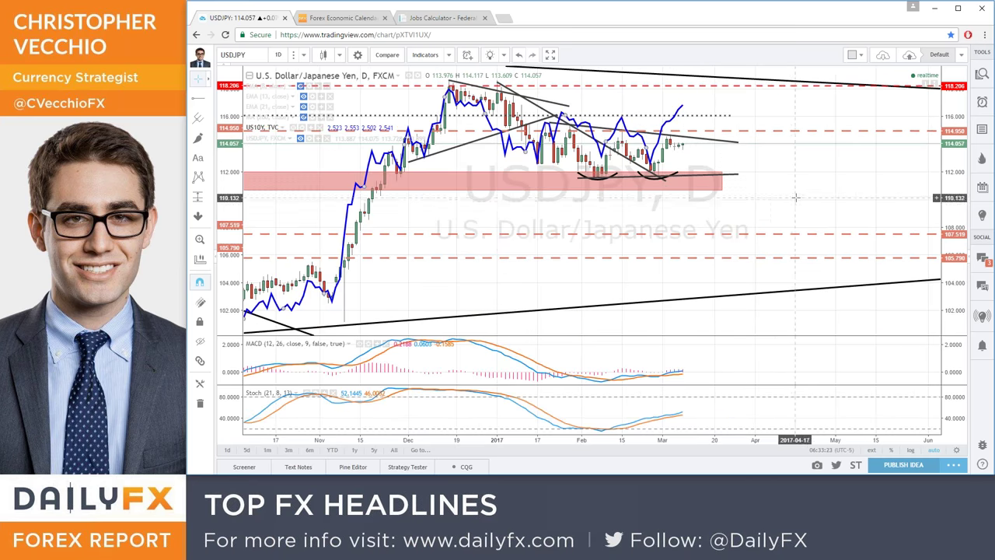
left_click(294, 127)
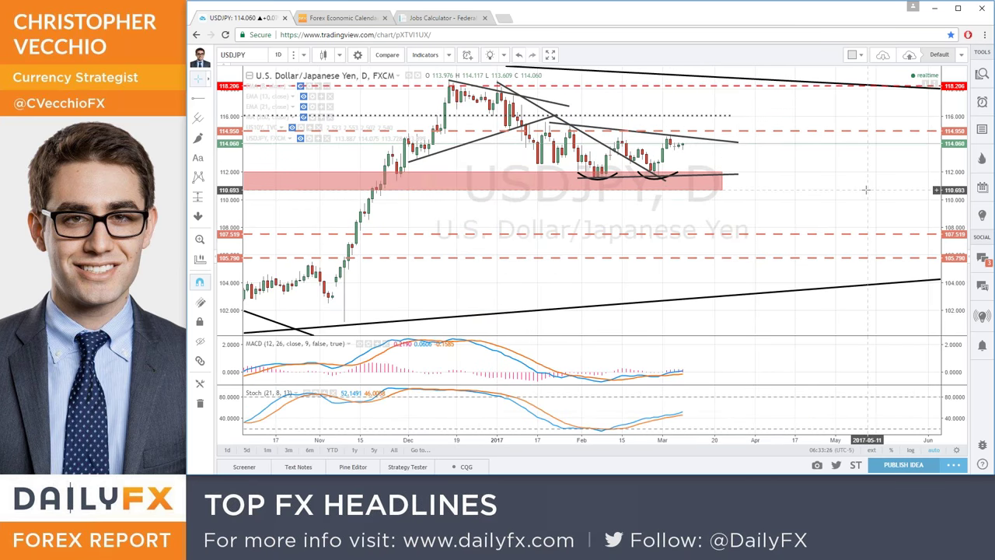
Step: Load the JPN225 chart again and view its daily price history back to December 2015
type("JPN225")
key("Return")
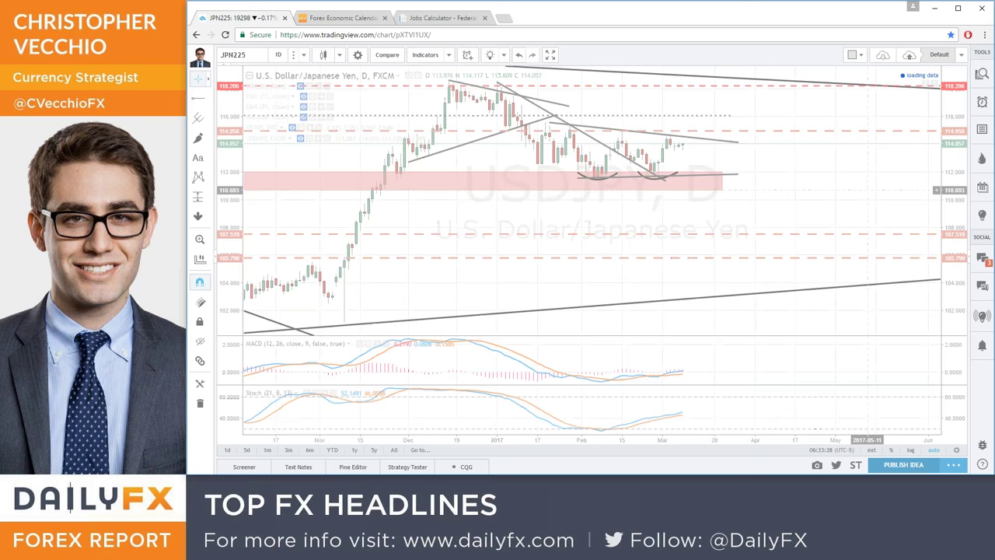
scroll(614, 155, "down", 5)
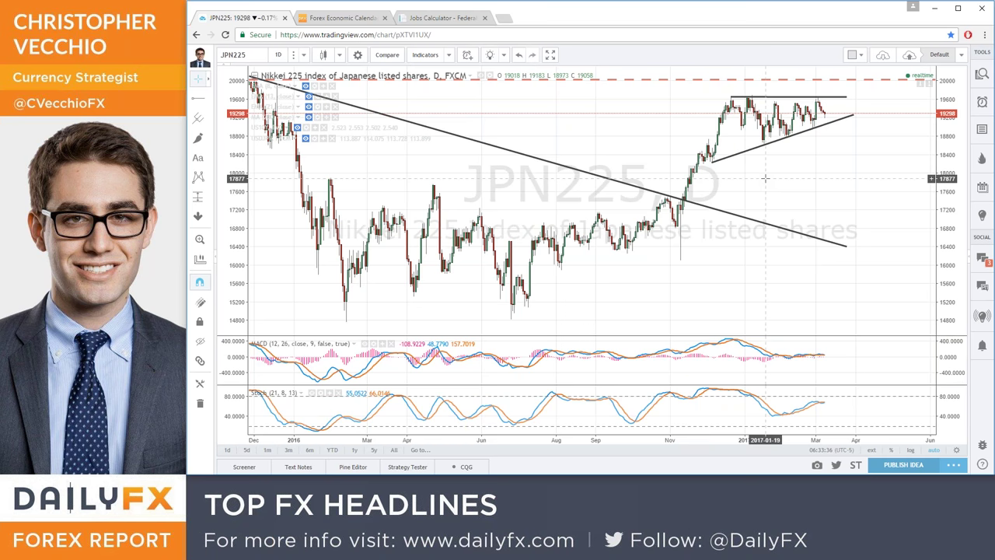
Step: Return to the USDJPY chart and examine its daily trendlines and lows from December 2016 to March 2017
type("usdjpy")
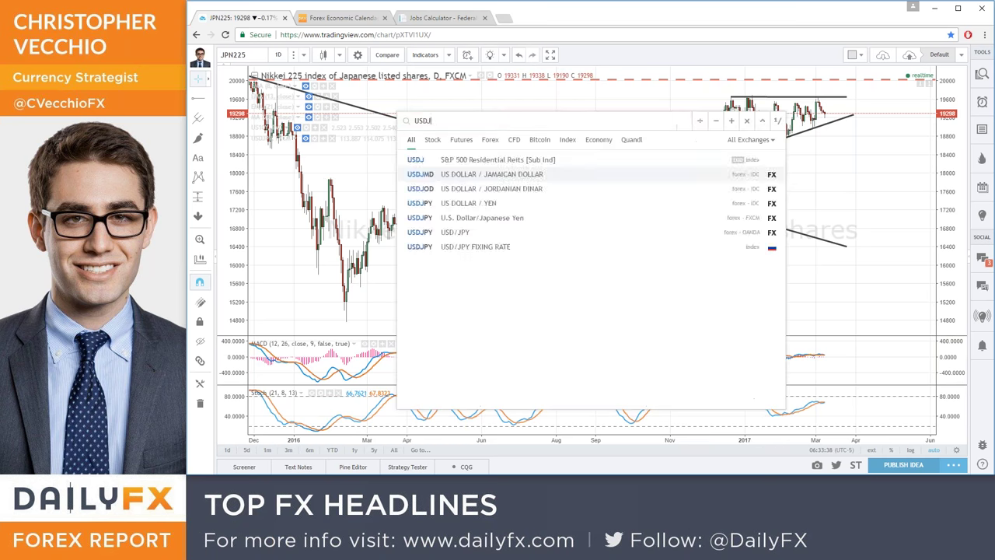
key("Return")
scroll(466, 247, "up", 5)
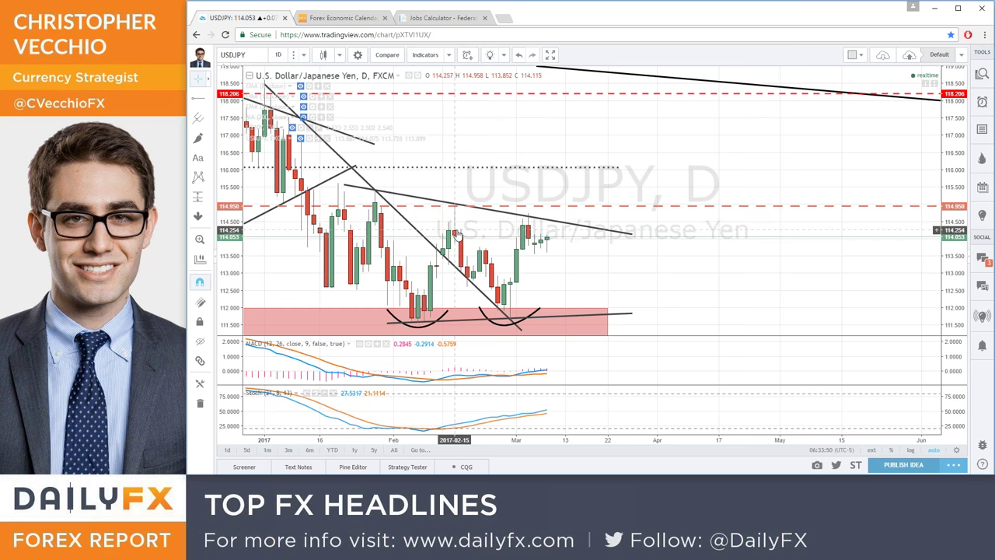
scroll(522, 233, "down", 1)
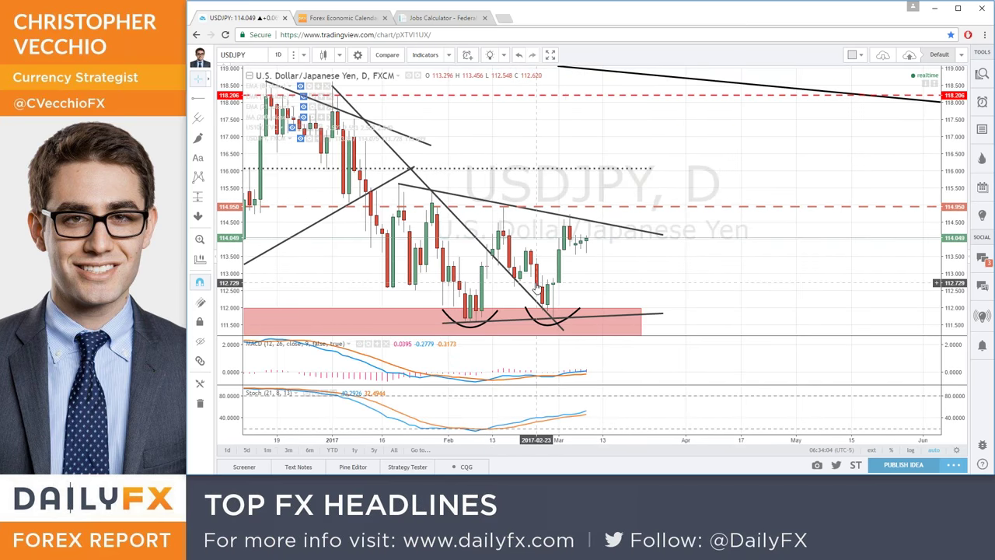
scroll(537, 282, "down", 1)
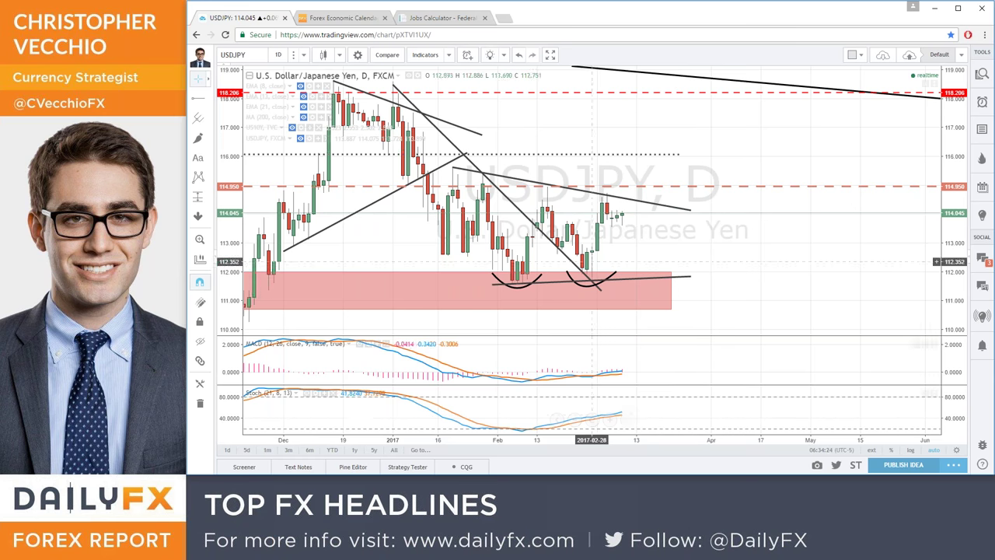
Step: Show the 8-, 13- and 21-period EMAs on the USDJPY chart and focus on mid-January to March 2017
left_click(304, 95)
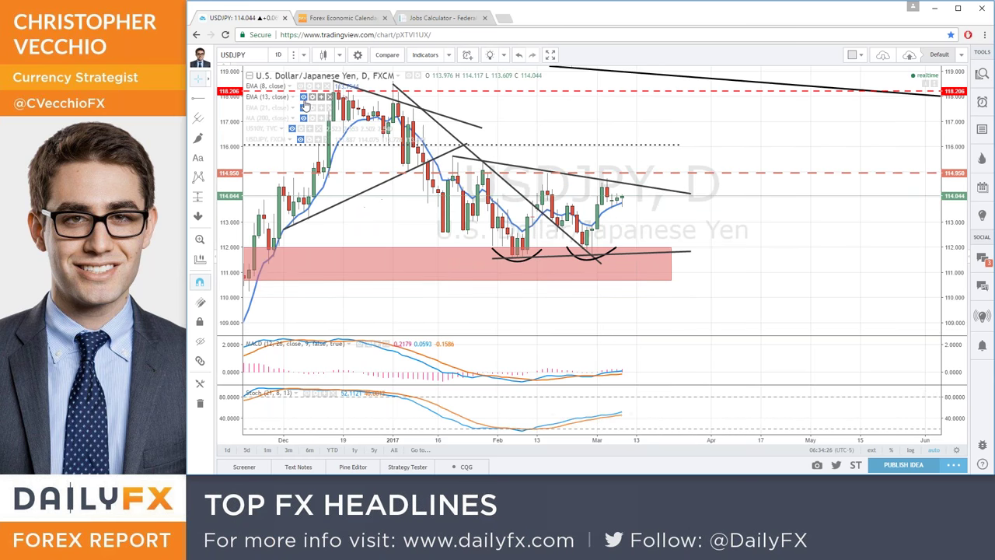
left_click(305, 105)
left_click(303, 118)
scroll(710, 198, "up", 3)
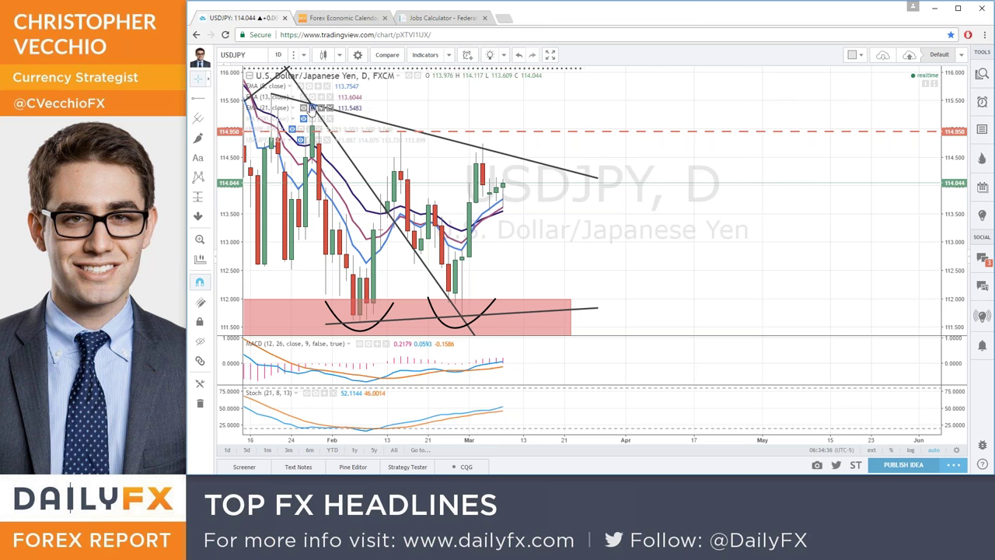
Step: Set the 21-period EMA's length to 34 and compare the averages with USDJPY price action since January 2017
left_click(314, 108)
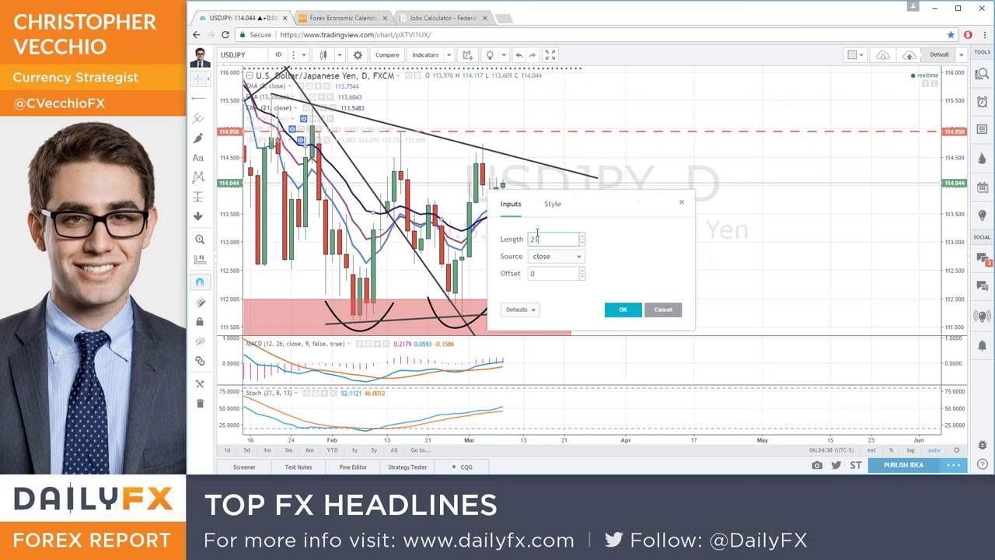
key("BackSpace")
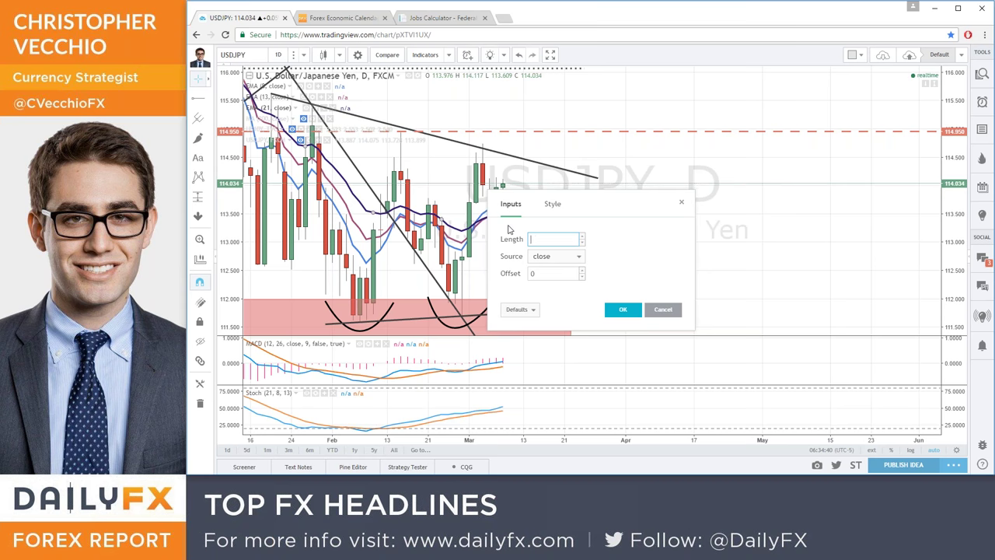
key("Return")
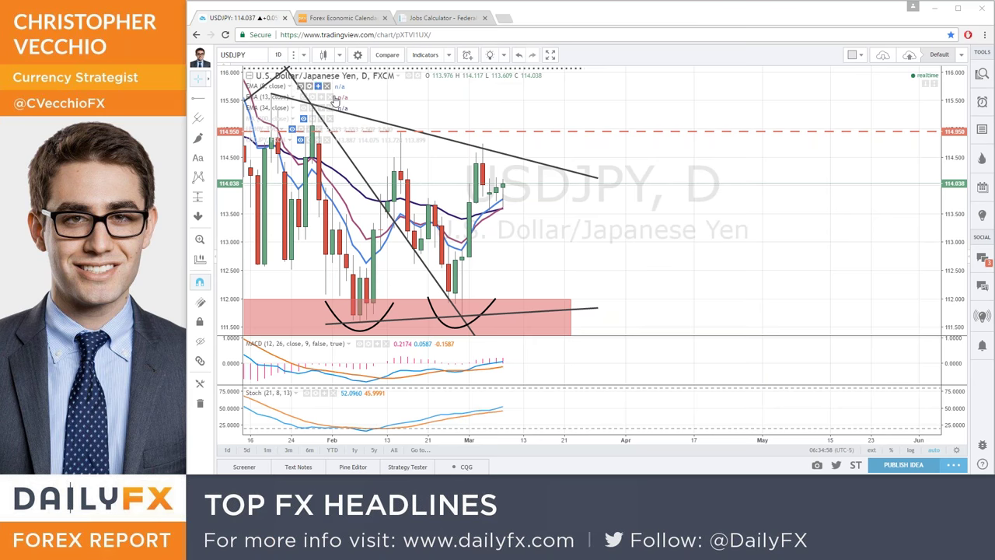
scroll(392, 185, "down", 2)
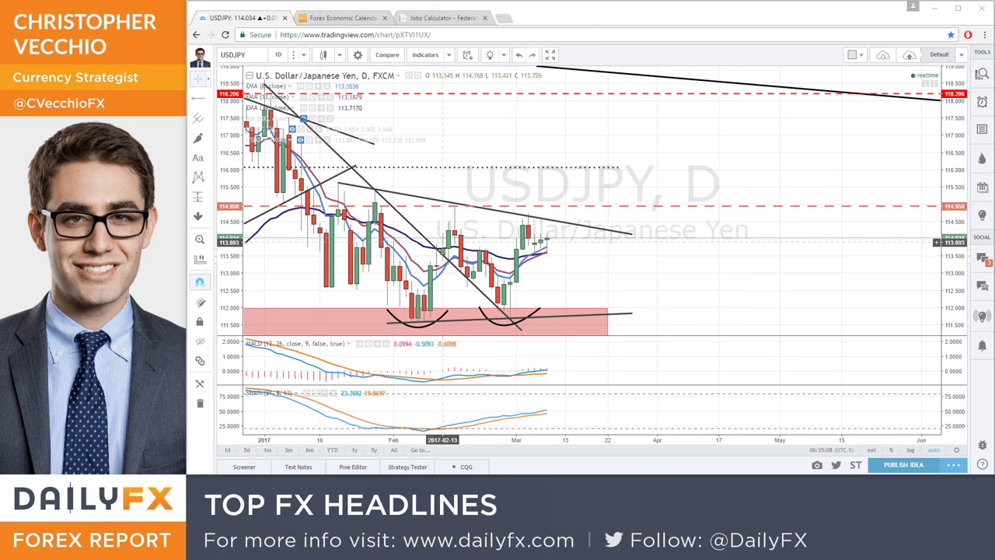
scroll(461, 265, "down", 3)
scroll(461, 264, "up", 3)
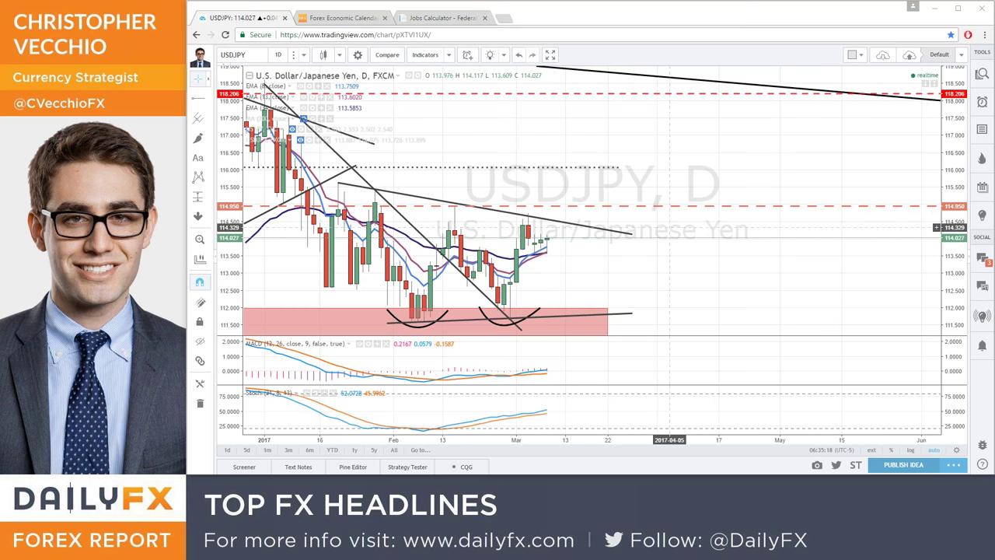
Step: Load the USOIL daily chart and focus on its price action and trendlines since November 2016
scroll(666, 227, "down", 3)
scroll(666, 227, "down", 2)
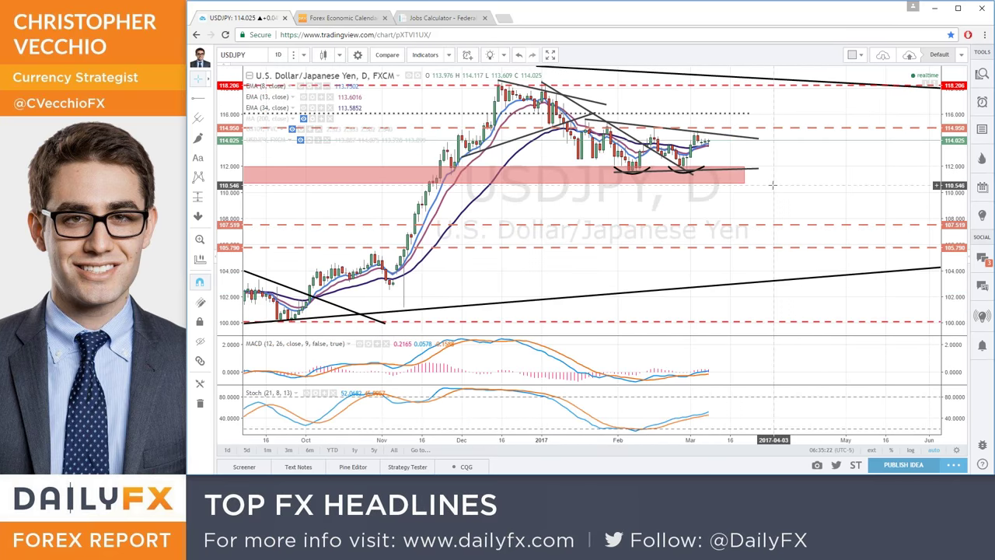
type("usdjpy")
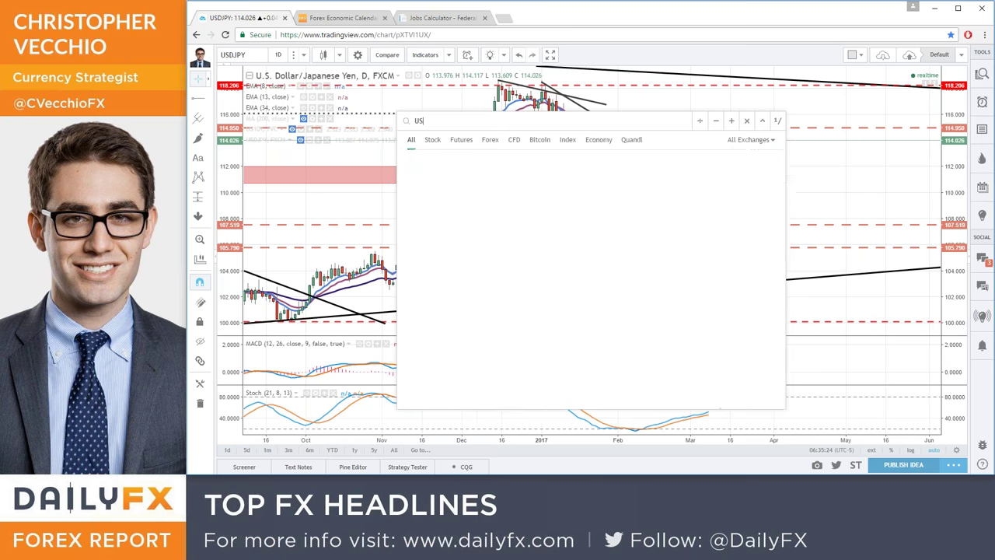
key("Return")
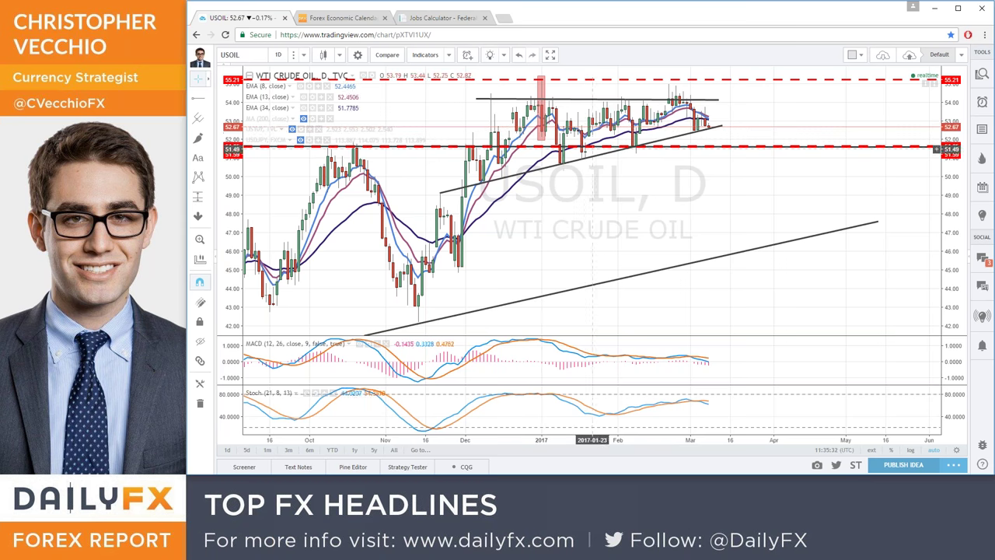
scroll(639, 158, "up", 2)
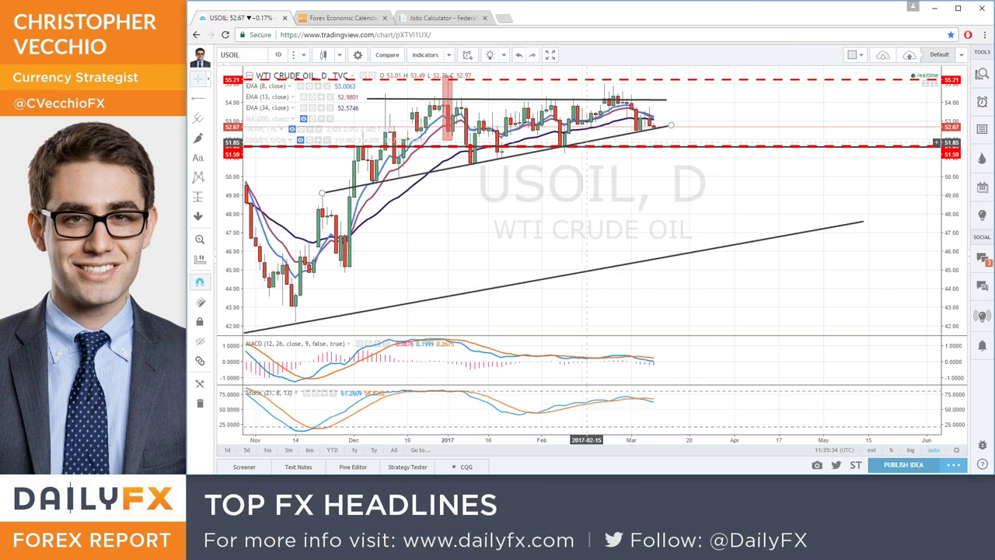
Step: Hide the 8-, 13- and 34-period EMAs on the USOIL chart and view price since September 2016
left_click(301, 86)
left_click(301, 96)
left_click(301, 107)
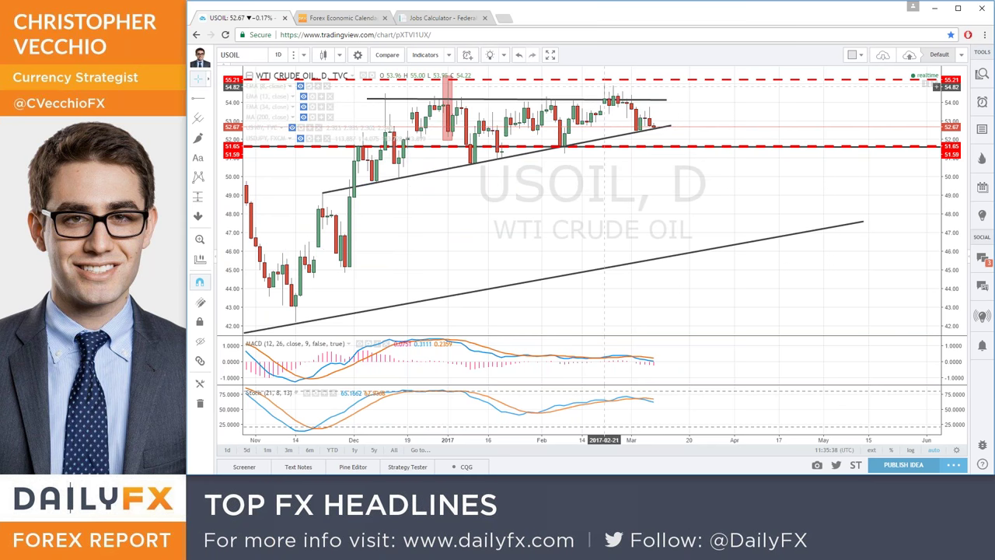
scroll(586, 94, "down", 2)
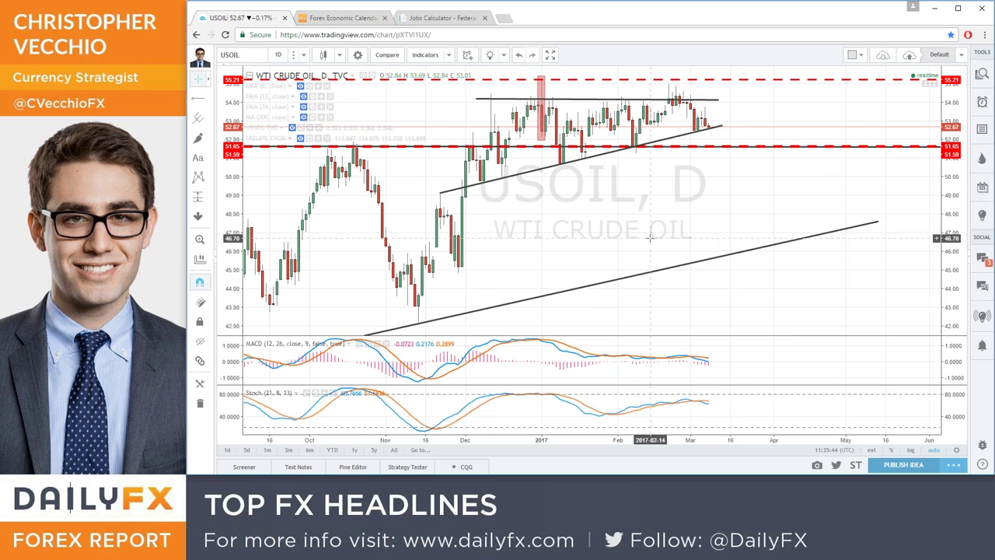
Step: Load the USDCAD chart and examine its rising channel and support zone from the April 2016 low to March 2017
type("usdcad")
key("Return")
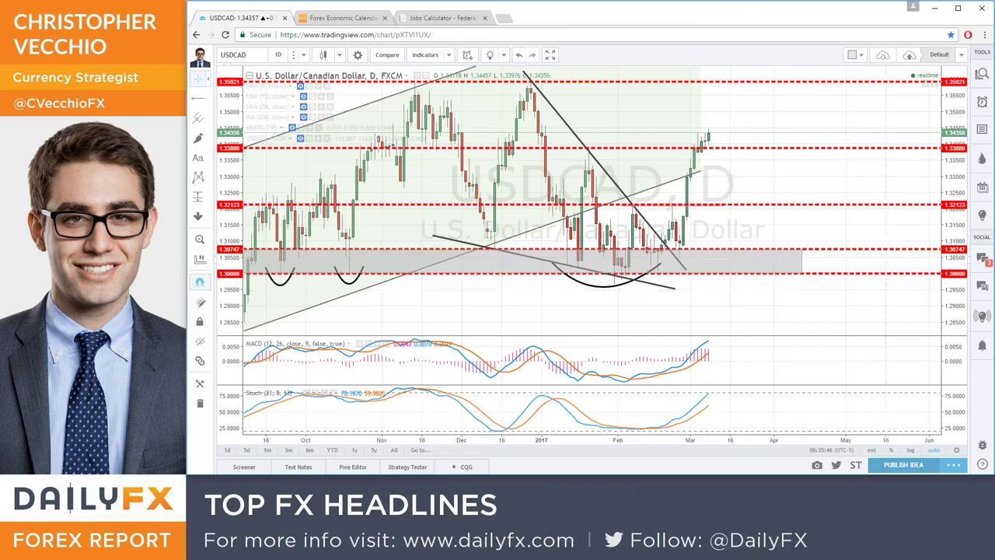
scroll(557, 208, "down", 2)
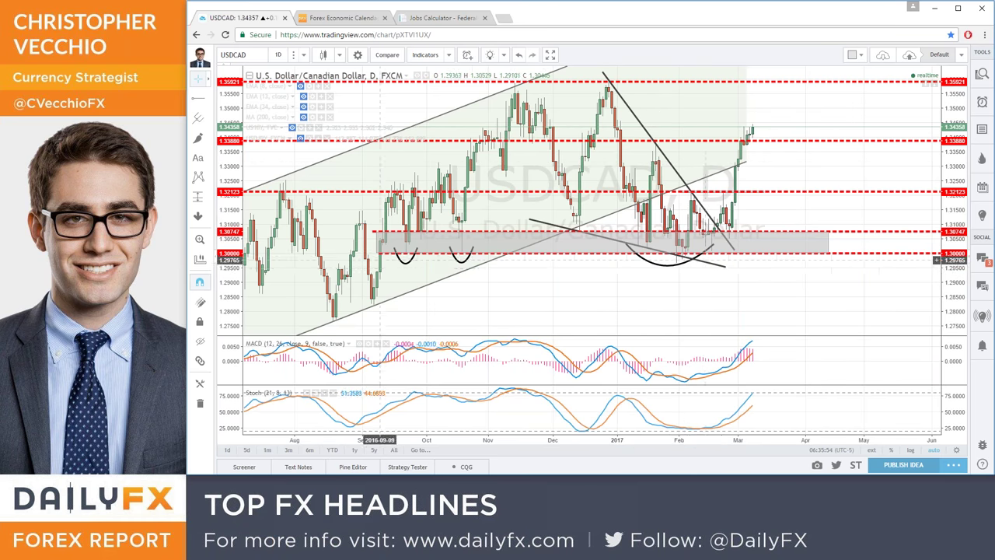
scroll(705, 268, "down", 1)
scroll(731, 157, "down", 1)
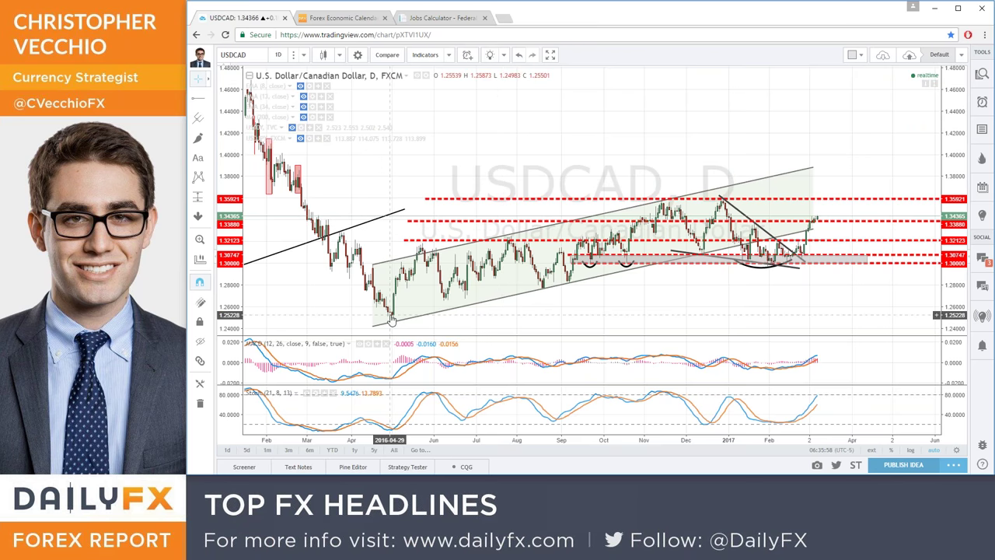
scroll(698, 175, "up", 1)
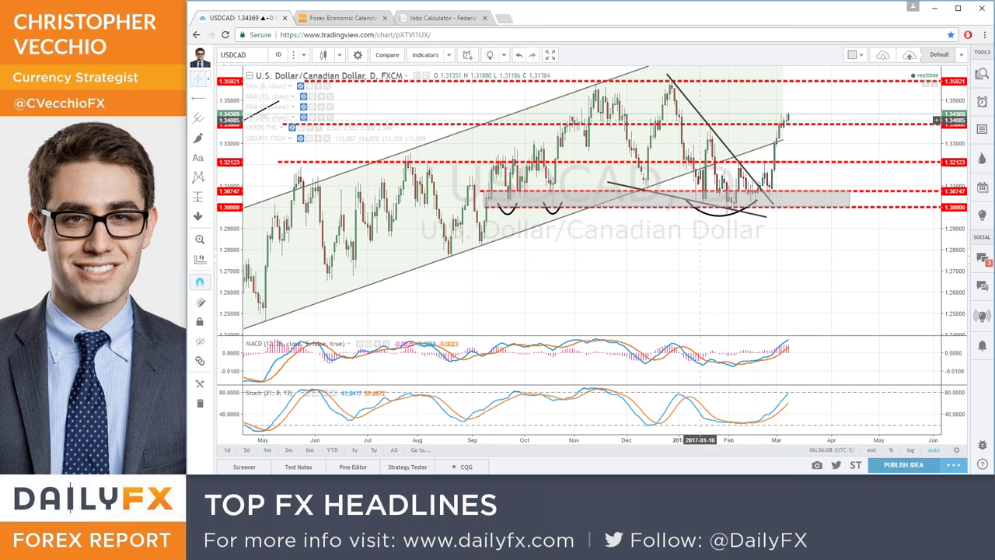
scroll(699, 125, "up", 2)
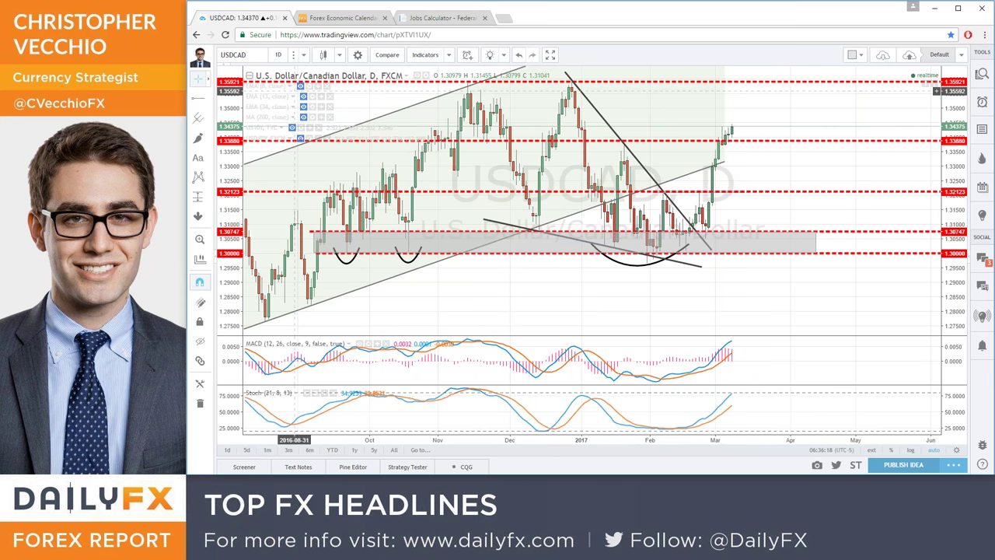
Step: Show the 8-, 13- and 34-period EMAs on the USDCAD chart and compare them with price action since October 2016
left_click(303, 87)
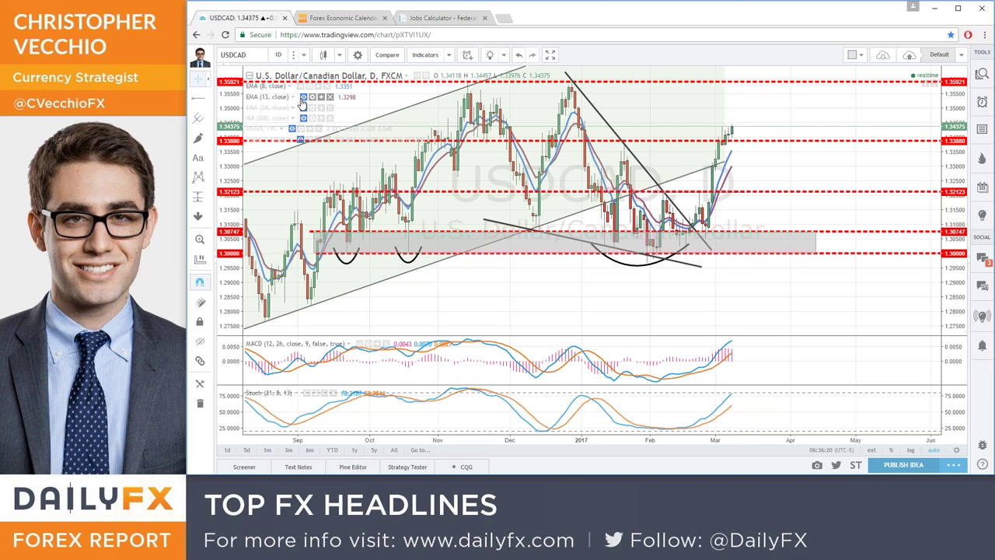
left_click(303, 107)
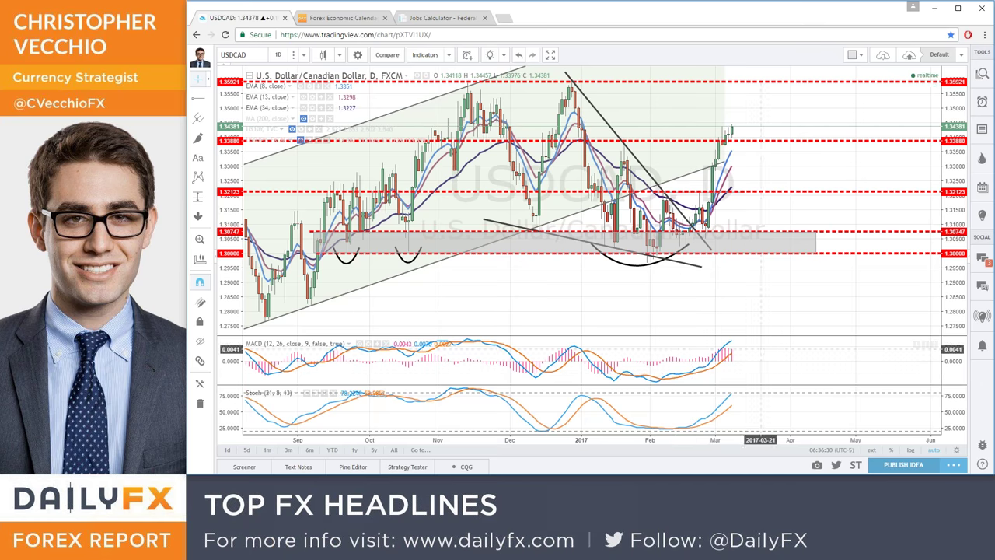
scroll(777, 274, "up", 2)
scroll(686, 163, "up", 1)
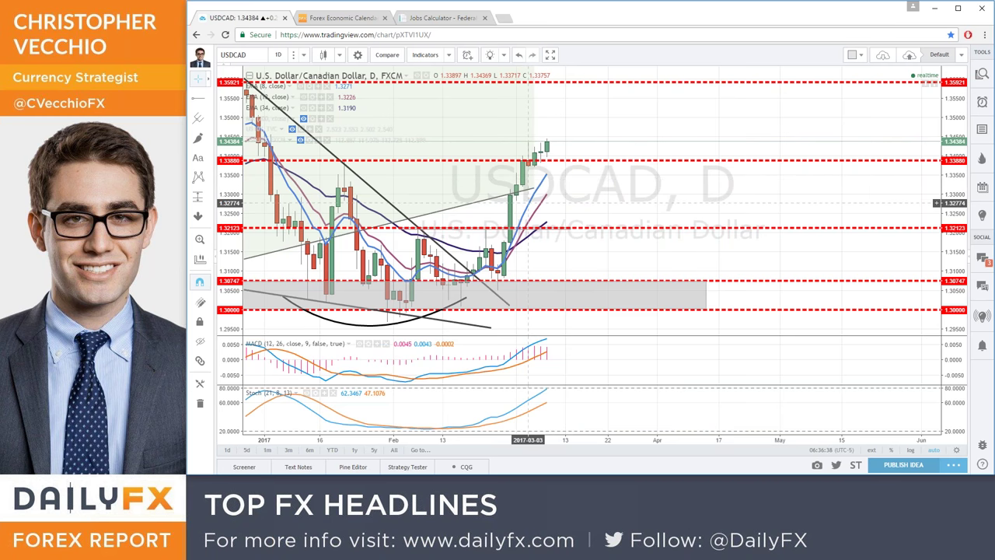
scroll(531, 208, "down", 2)
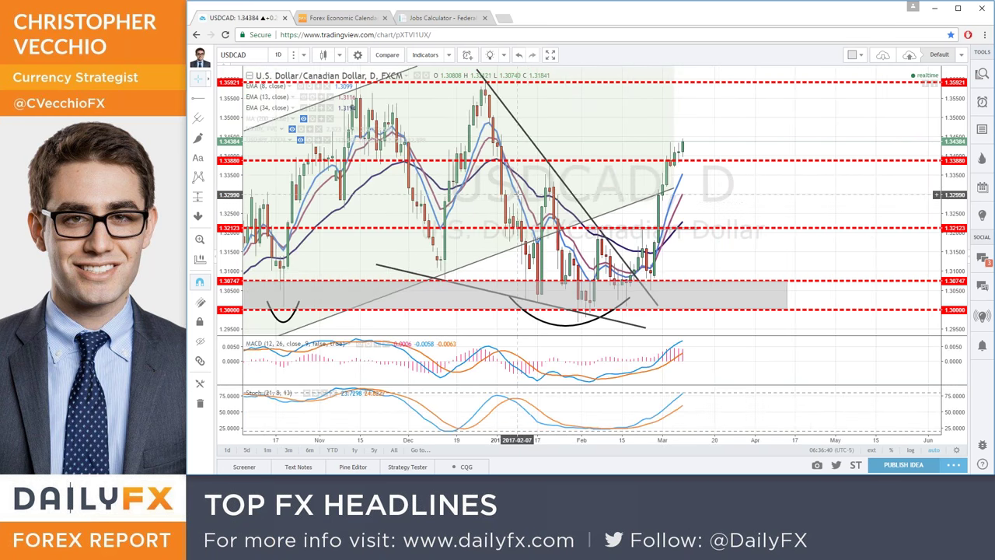
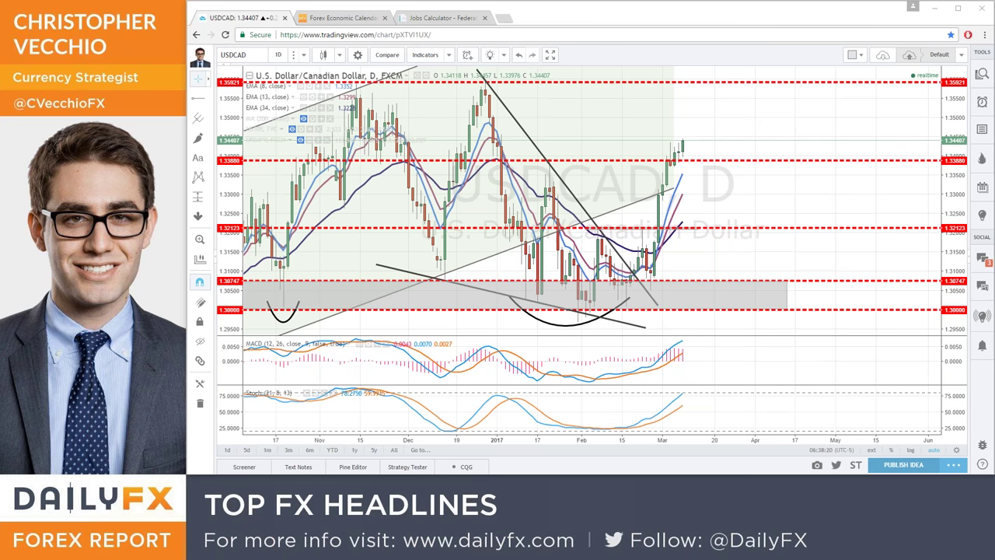
Step: Load the GBPUSD chart and examine its daily price levels and lows from June 2016 to March 2017
type("GBPUSD")
key("Return")
scroll(764, 198, "up", 1)
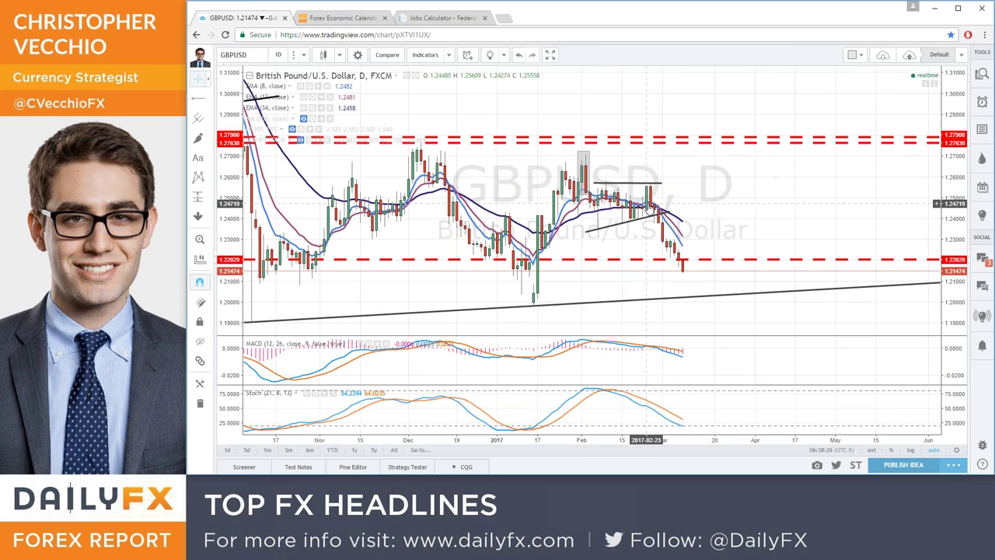
scroll(647, 208, "up", 1)
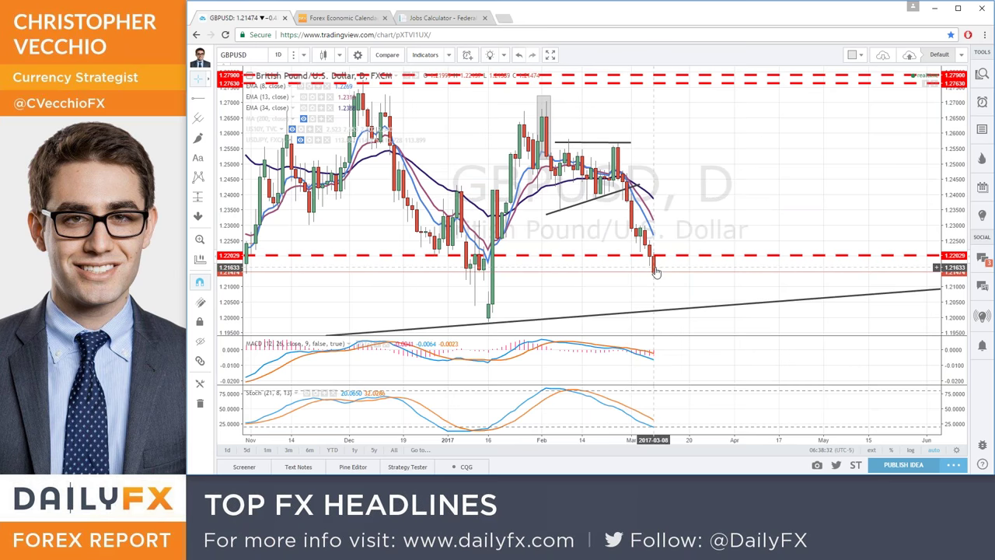
scroll(655, 271, "down", 2)
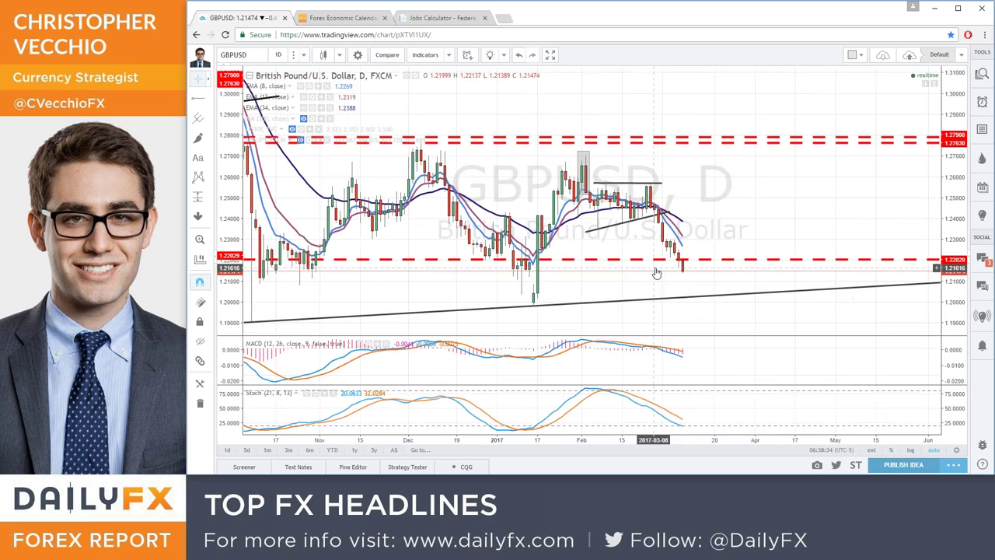
scroll(656, 271, "down", 2)
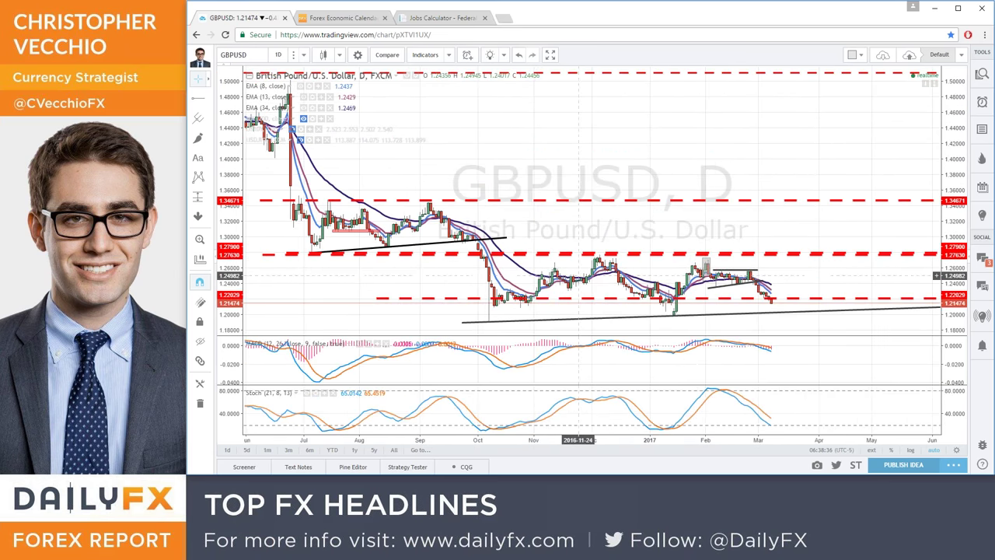
scroll(617, 280, "up", 2)
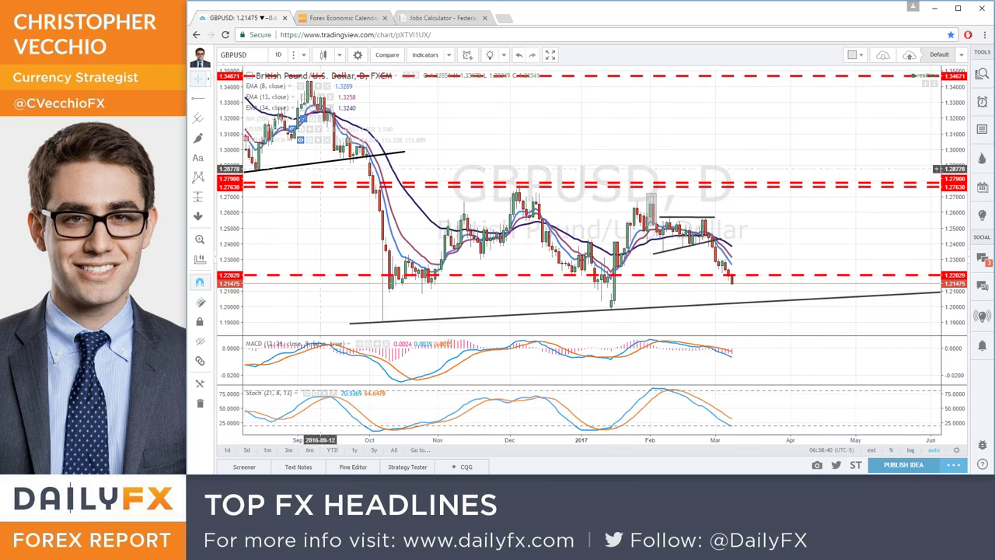
Step: Draw a descending trend line on GBPUSD from 1.28391 on 2016-10-04 through 1.27747 on 2016-12-06 and review it against price
left_click(208, 99)
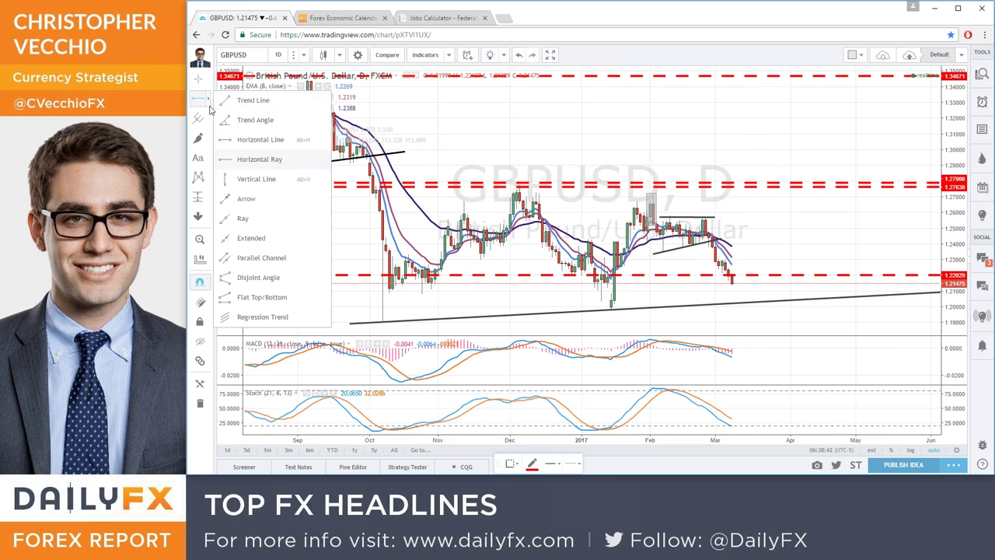
left_click(245, 101)
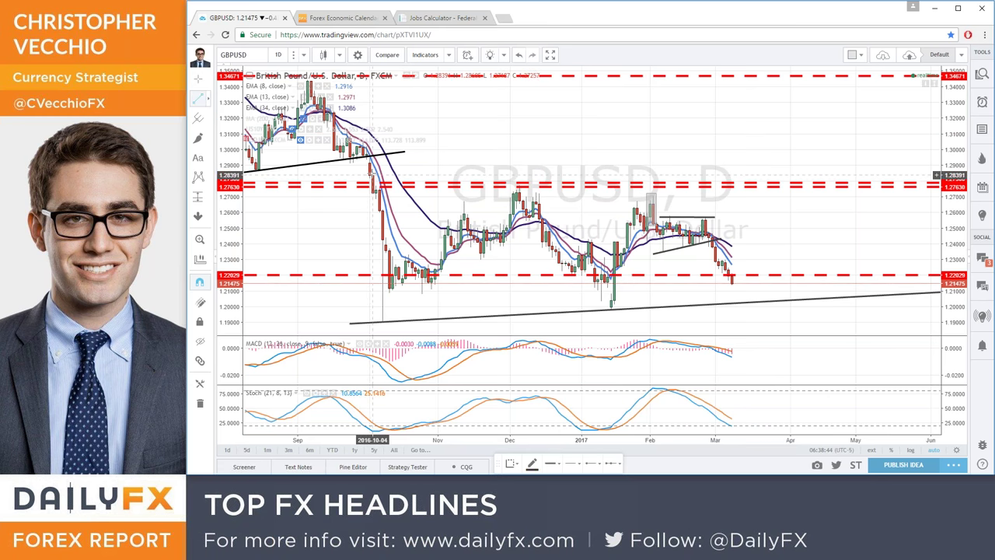
left_click(373, 175)
left_click(519, 184)
scroll(647, 167, "down", 2)
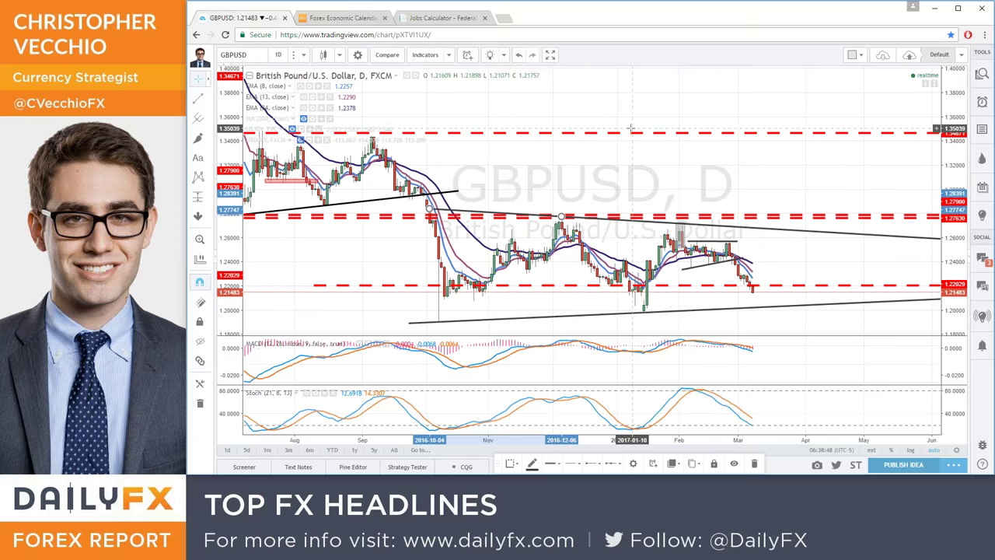
left_click(647, 166)
scroll(456, 234, "up", 2)
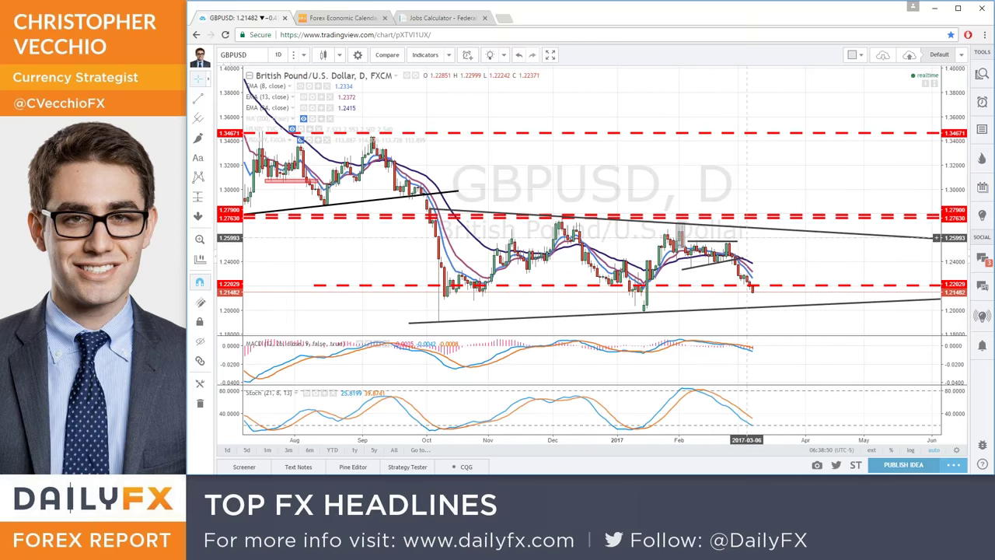
scroll(746, 242, "up", 2)
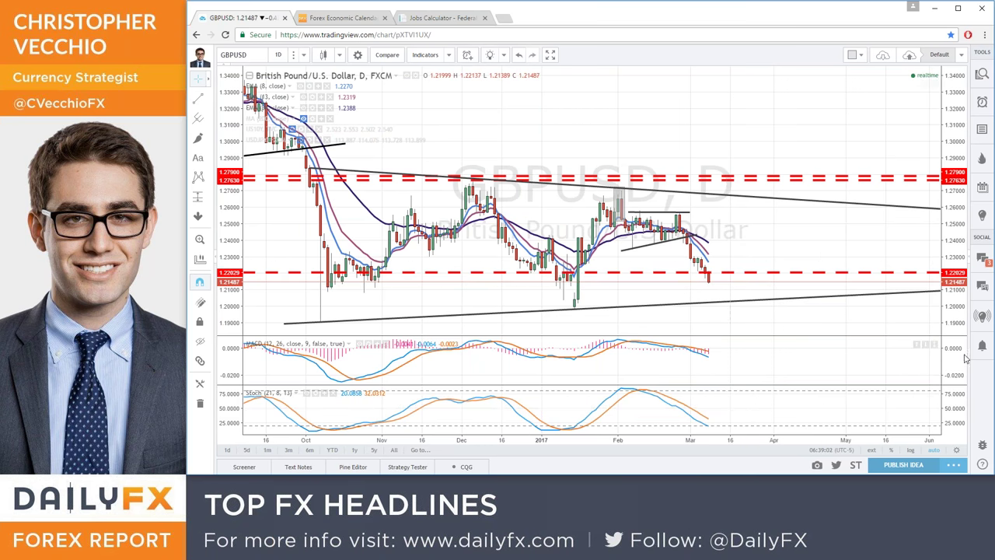
scroll(748, 299, "down", 1)
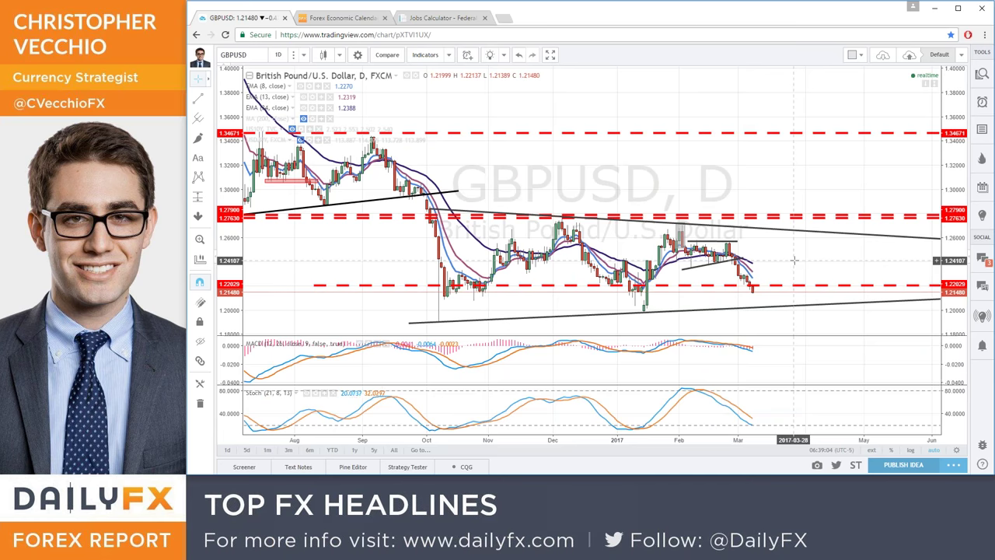
scroll(794, 260, "up", 1)
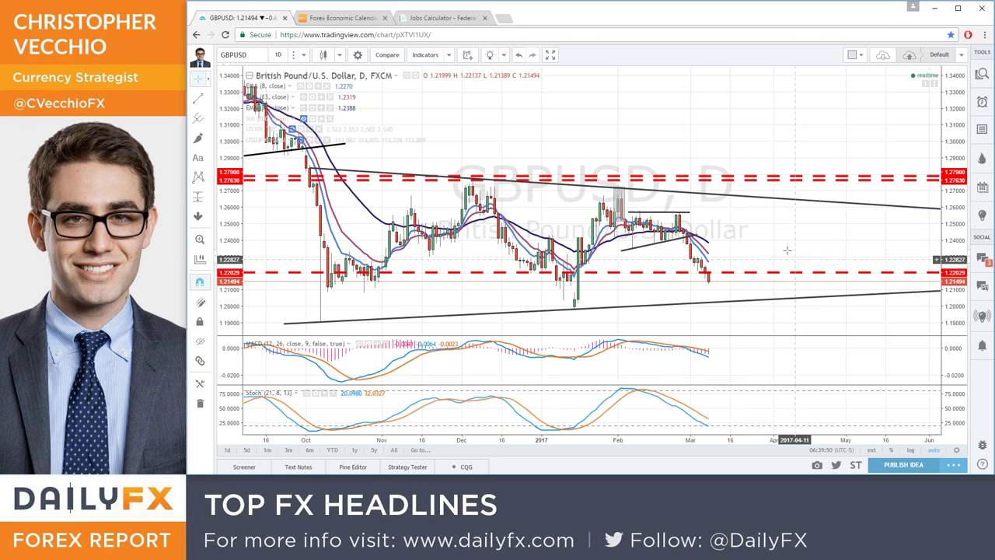
Step: Load the GBPCHF chart and delete its two black descending trend lines
type("GBPCHF")
key("Return")
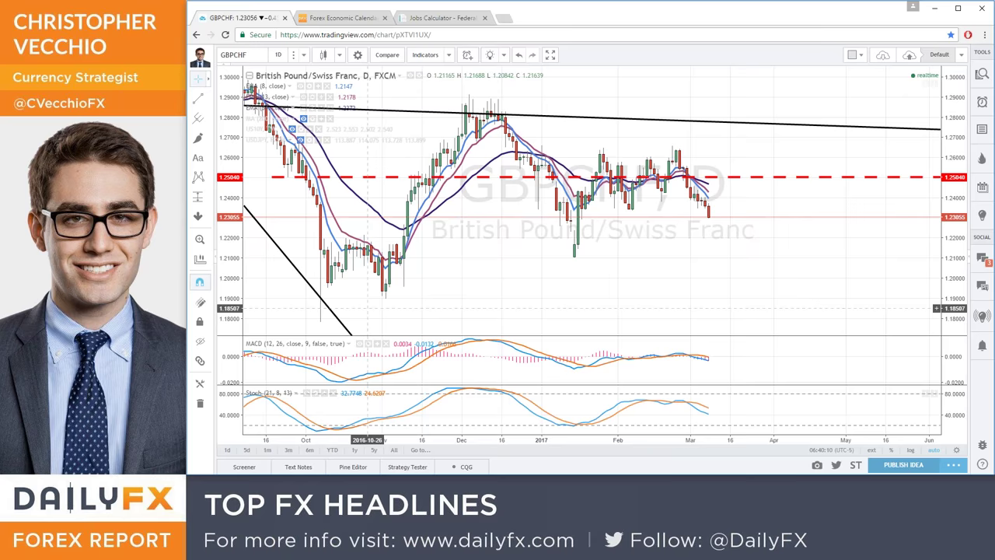
scroll(393, 308, "down", 3)
scroll(373, 308, "up", 2)
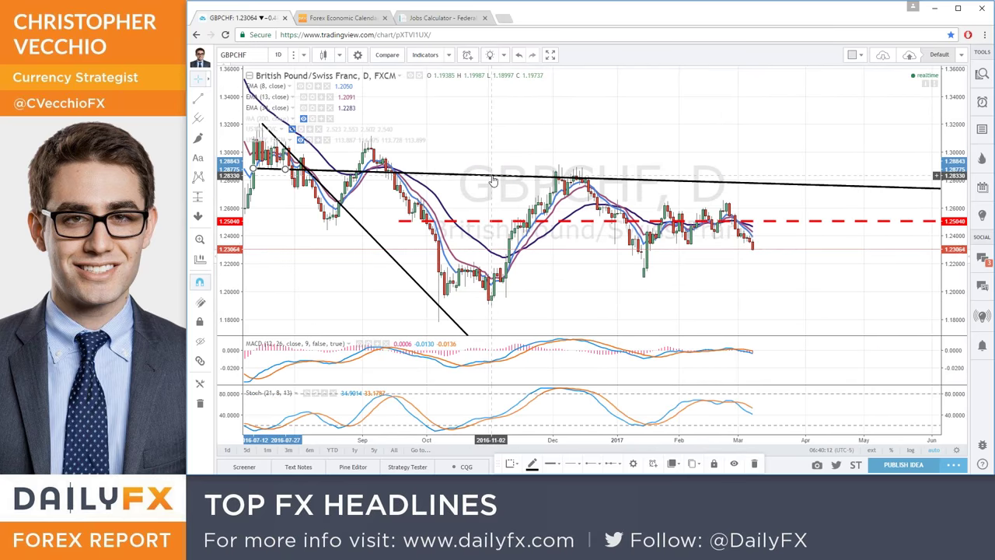
left_click(403, 272)
key("Delete")
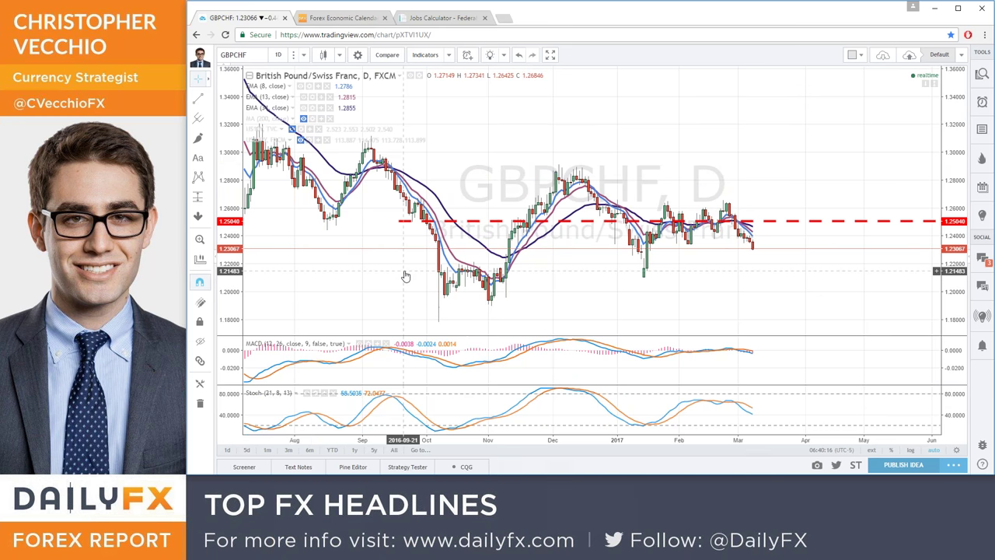
Step: Draw a rising trend line on GBPCHF from the 2016-10-07 low at 1.17837 through the mid-January 2017 low
left_click(207, 102)
left_click(251, 100)
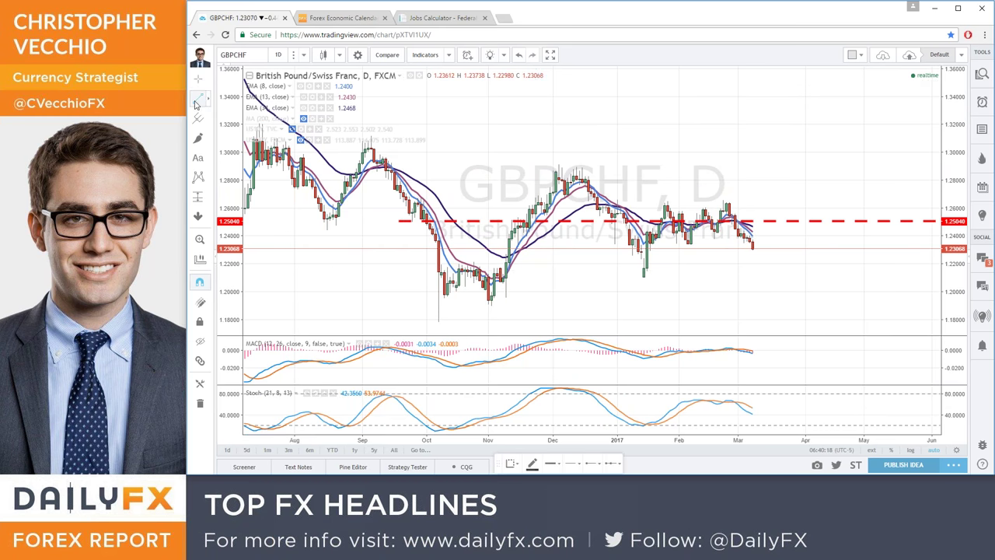
left_click(438, 322)
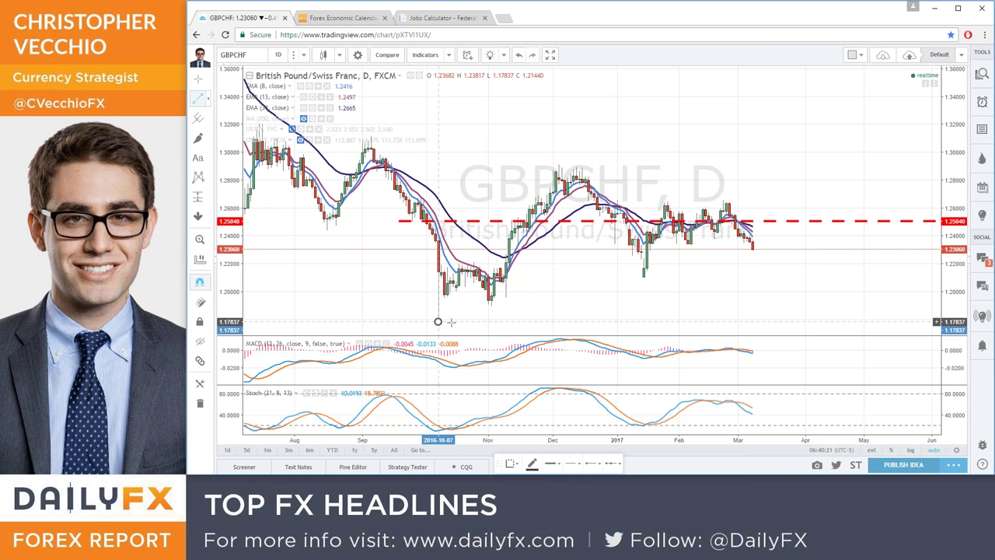
left_click(644, 277)
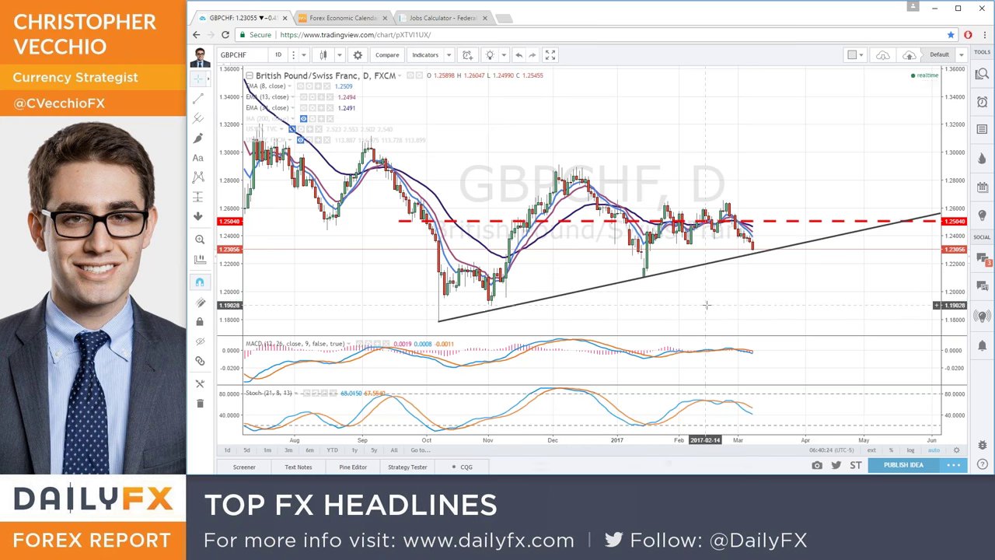
key("alt+t")
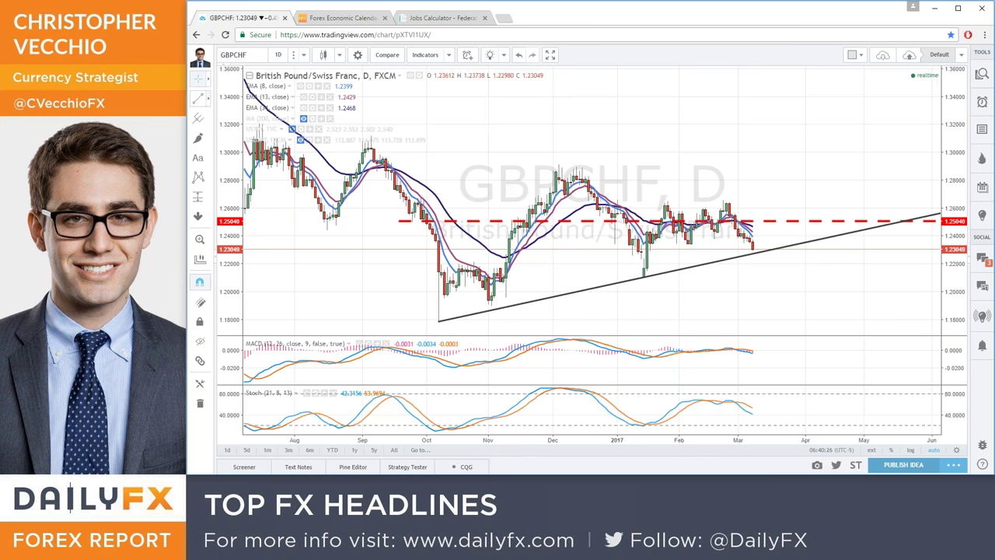
Step: Draw a descending trend line on GBPCHF from 1.31208 on 2016-09-06 through the mid-December 2016 high and maximize the price pane
scroll(374, 129, "down", 1)
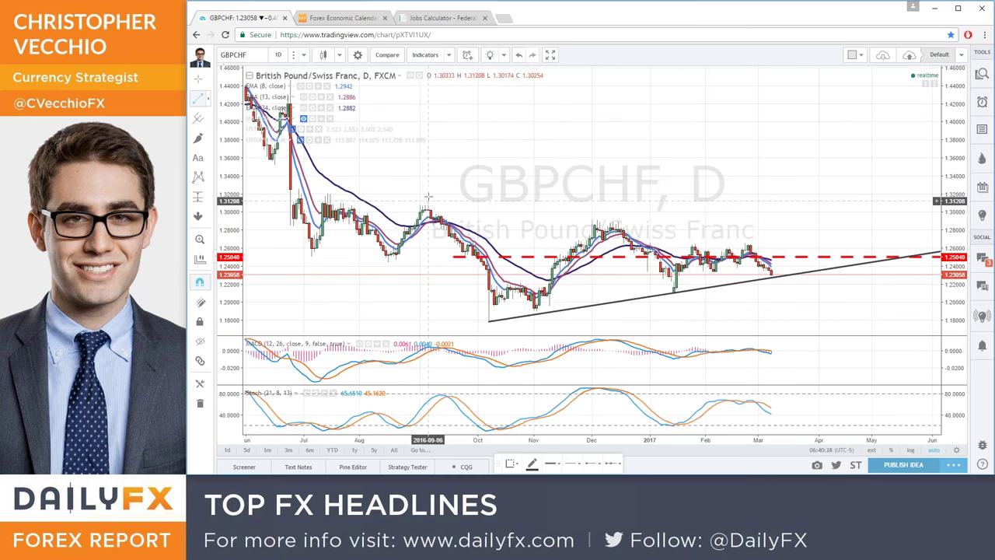
left_click(427, 201)
left_click(619, 208)
double_click(697, 185)
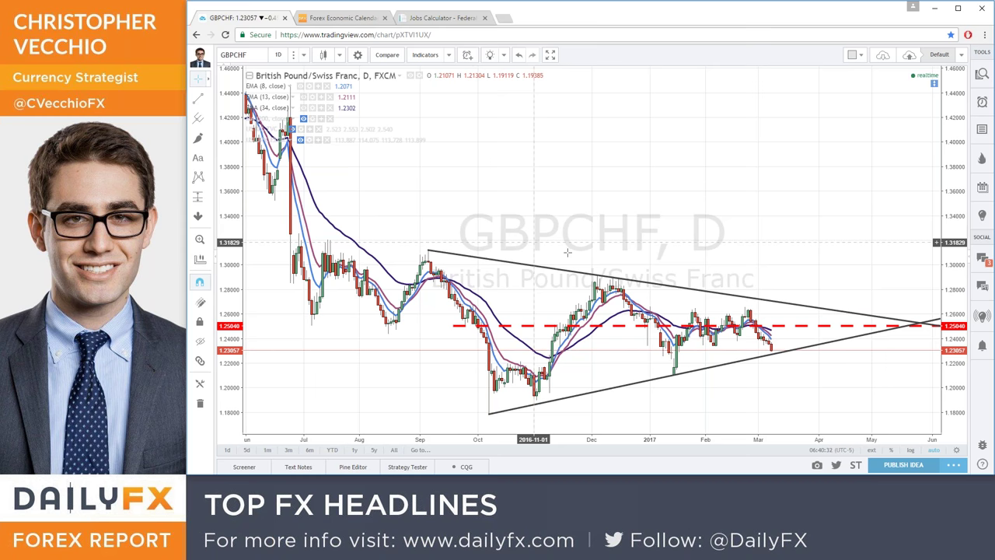
Step: Move the descending trend line's start to 1.32591 on 2016-06-29 and review the resulting triangle against price
left_click_drag(428, 251, 298, 231)
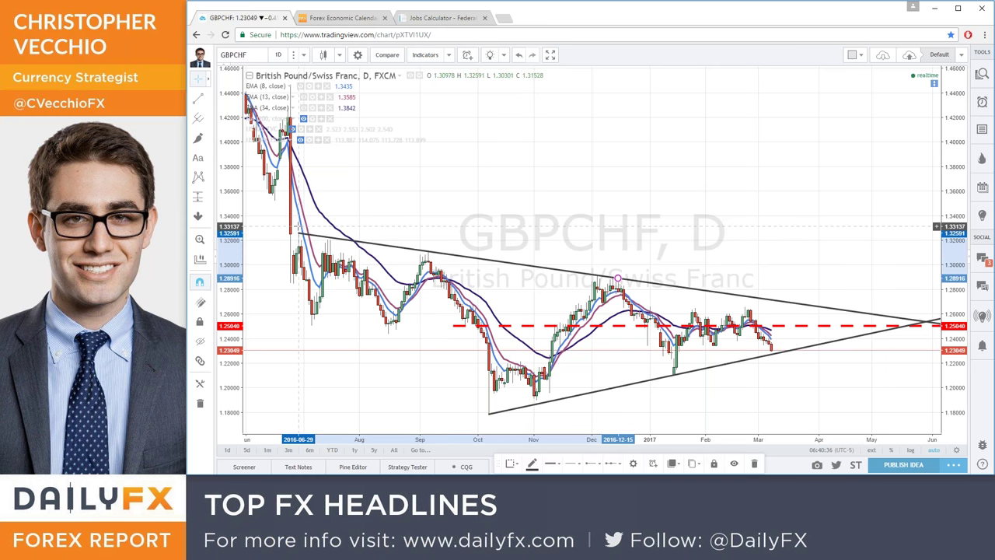
left_click(646, 204)
scroll(570, 265, "down", 3)
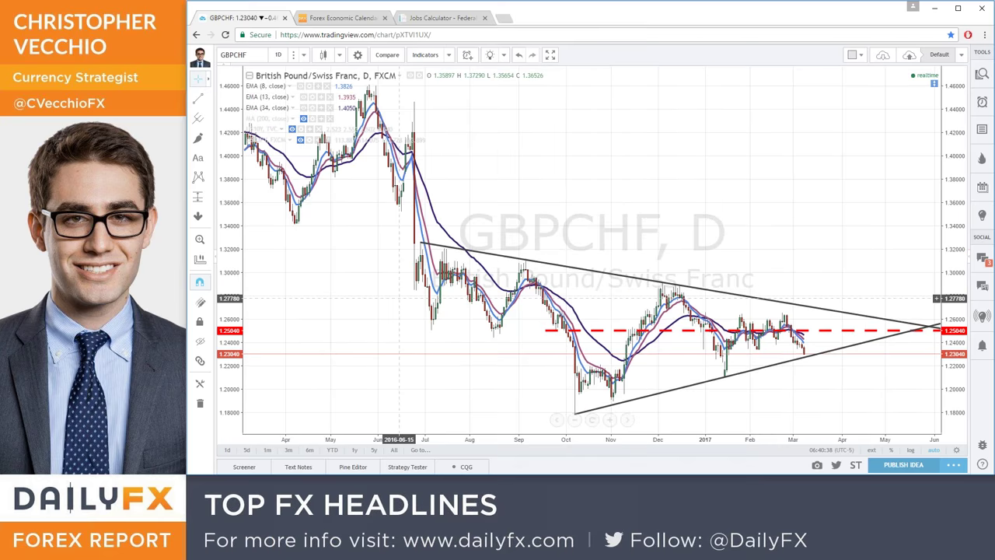
scroll(589, 288, "down", 2)
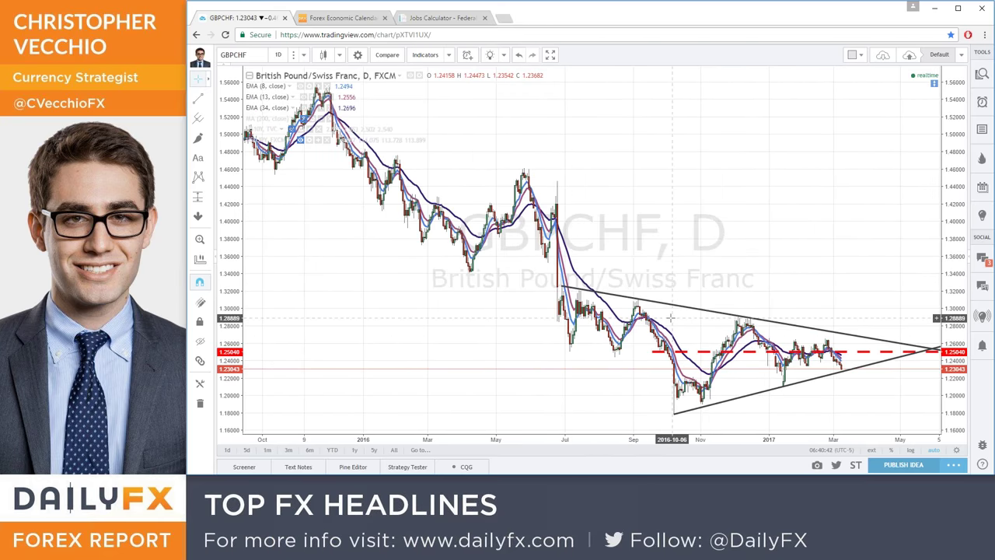
scroll(670, 321, "up", 4)
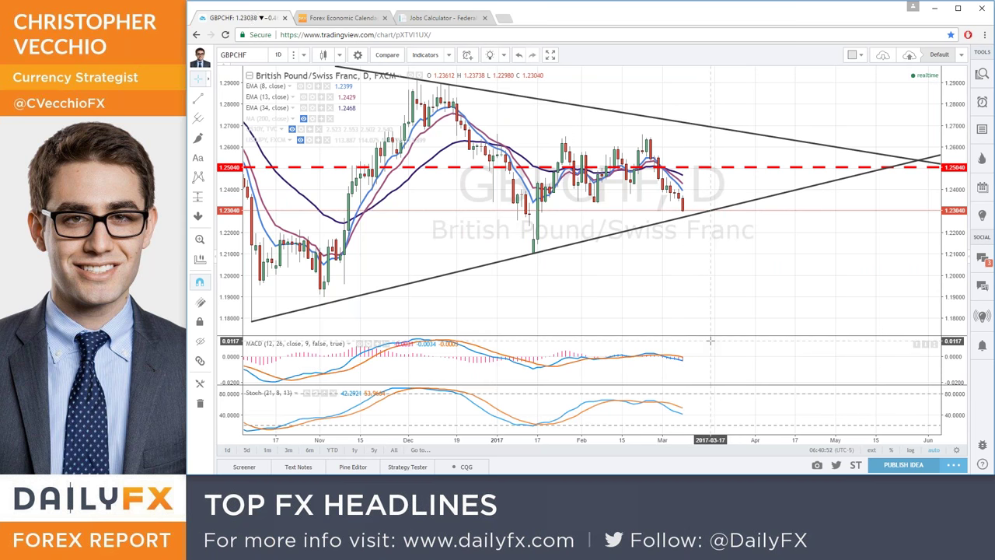
scroll(635, 273, "up", 2)
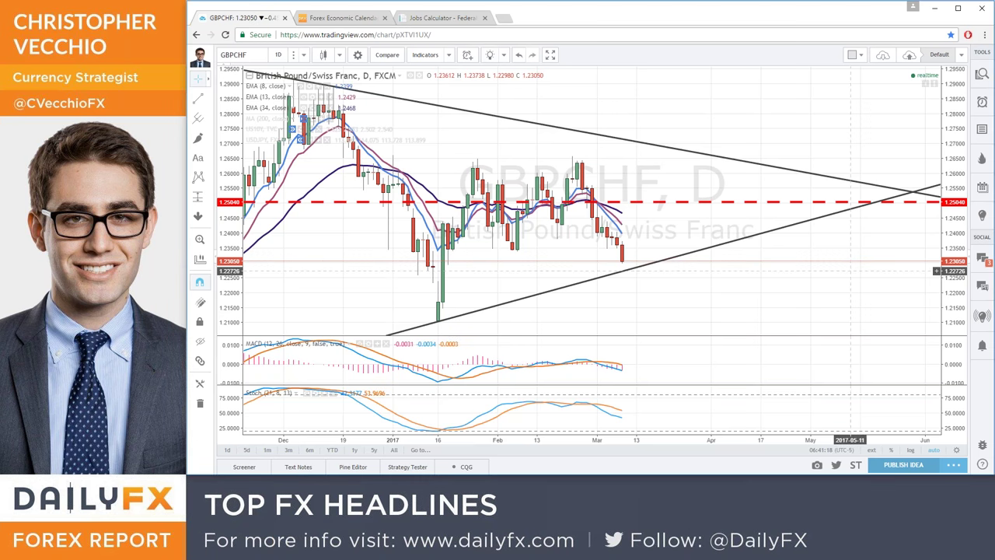
Step: Load the AUDUSD chart and hide the 8 and 34 EMAs, leaving only the 13 EMA on price
type("AUDUSD")
key("Return")
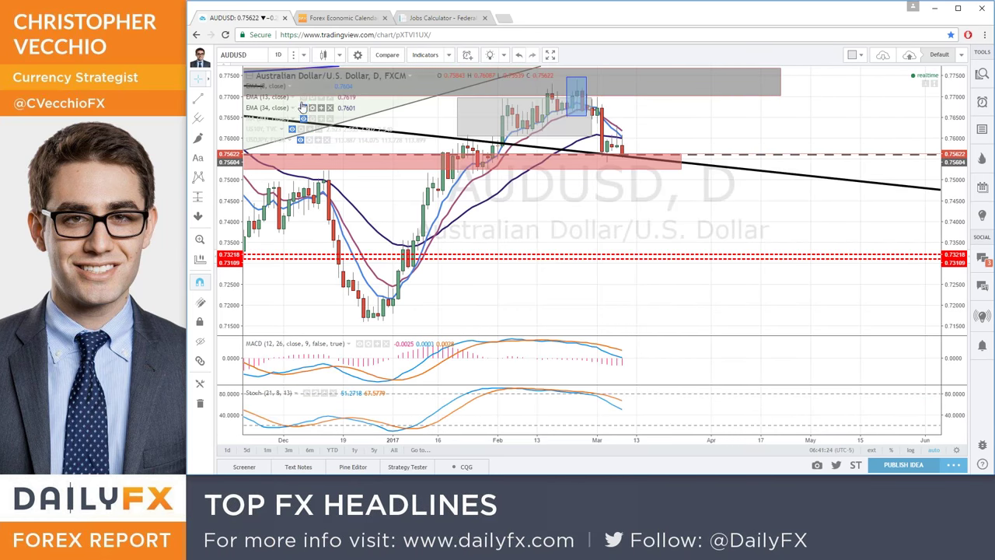
left_click(303, 96)
left_click(303, 107)
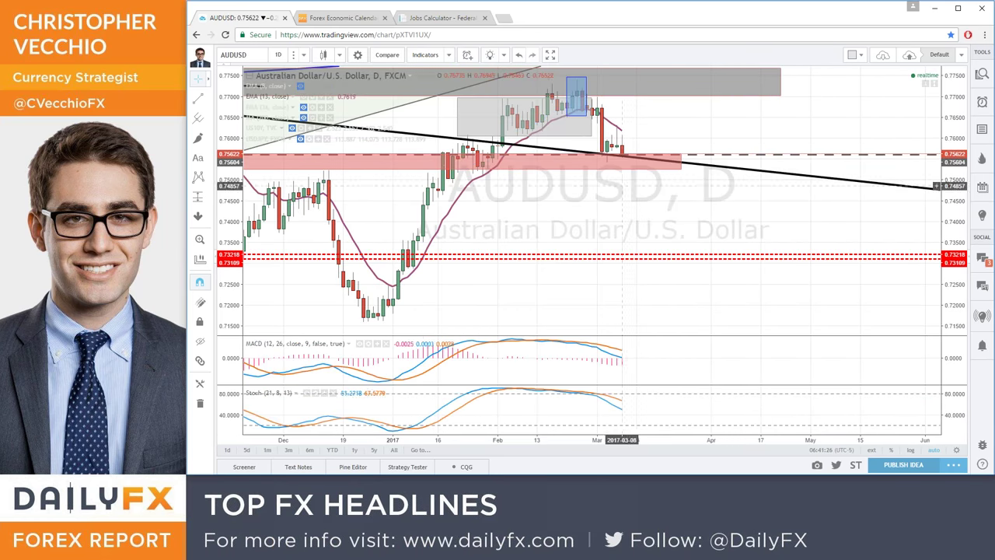
left_click_drag(592, 165, 595, 187)
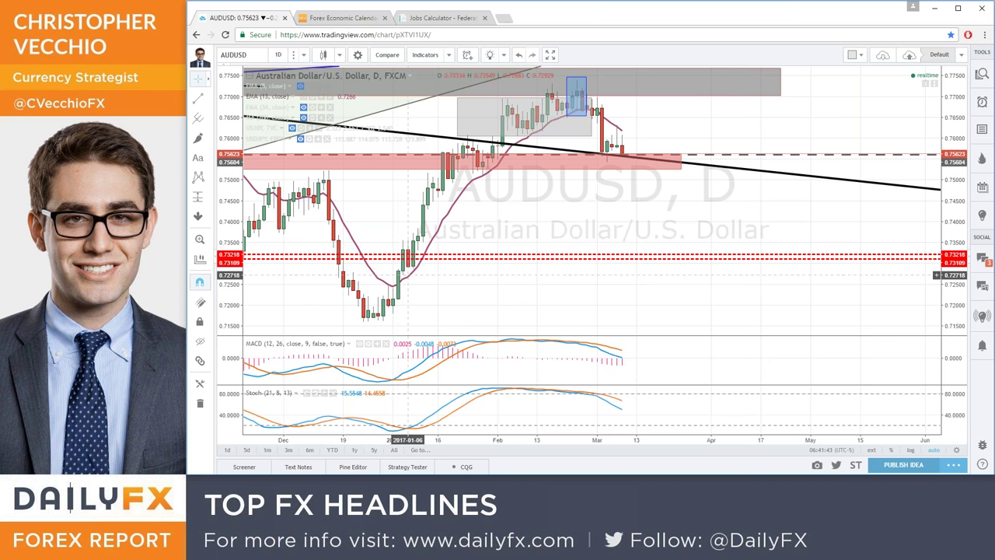
type("3333")
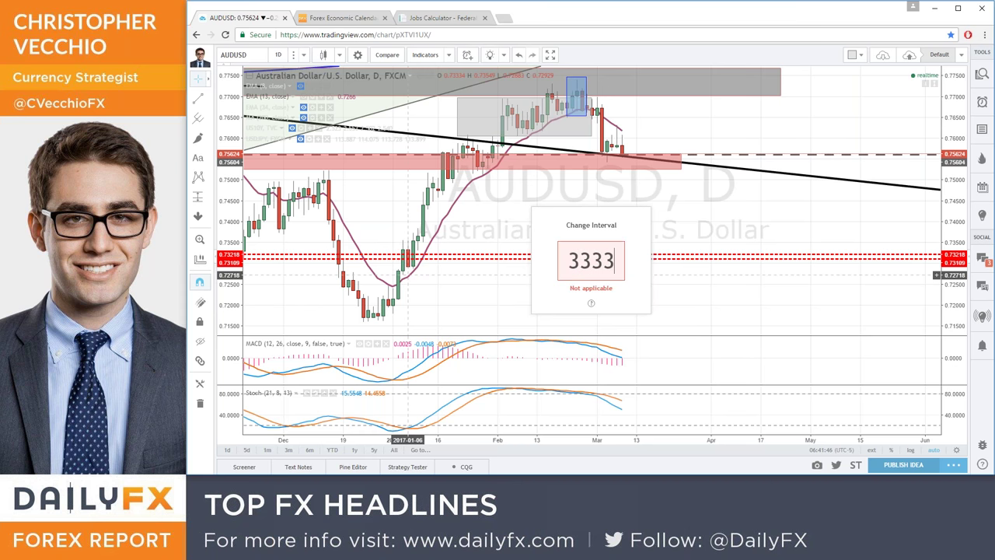
key("Escape")
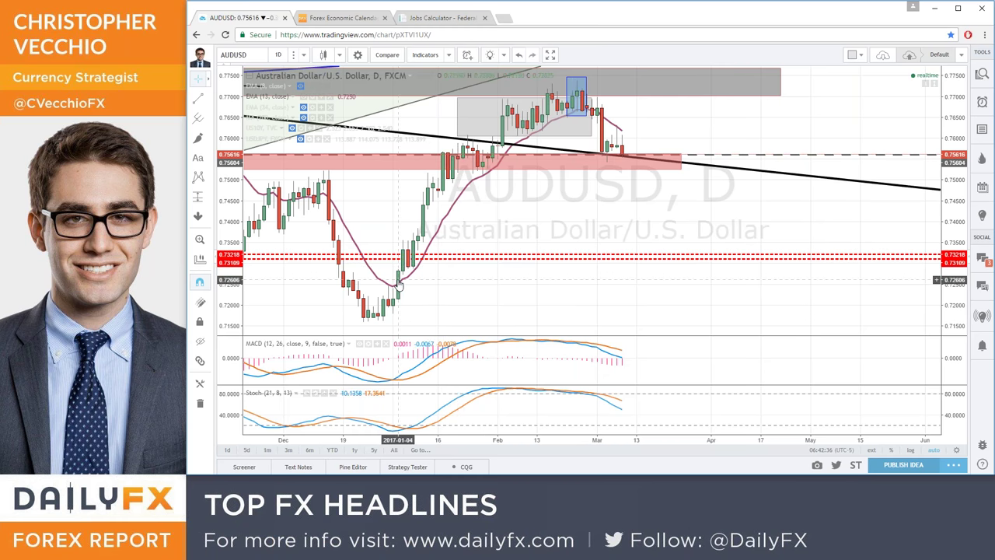
Step: Examine AUDUSD's early March 2017 candles against the 13 EMA and support zone, and its daily history back to August 2015
scroll(399, 286, "up", 1)
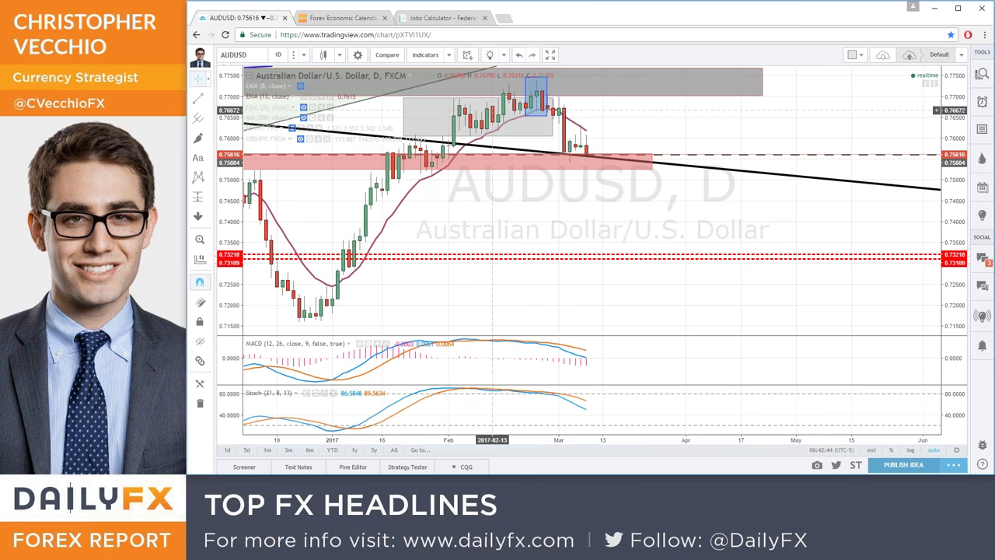
scroll(578, 132, "up", 3)
scroll(577, 133, "up", 2)
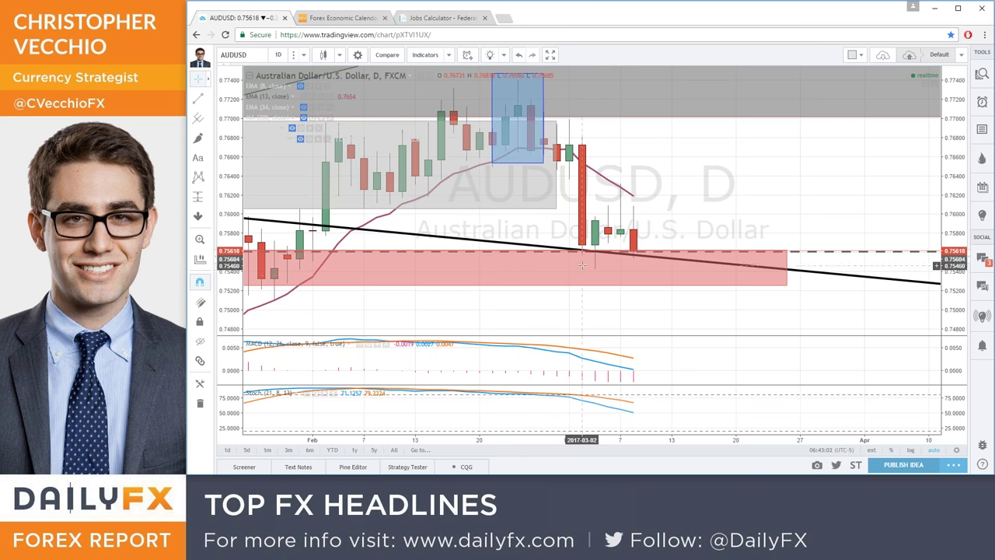
scroll(440, 123, "up", 1)
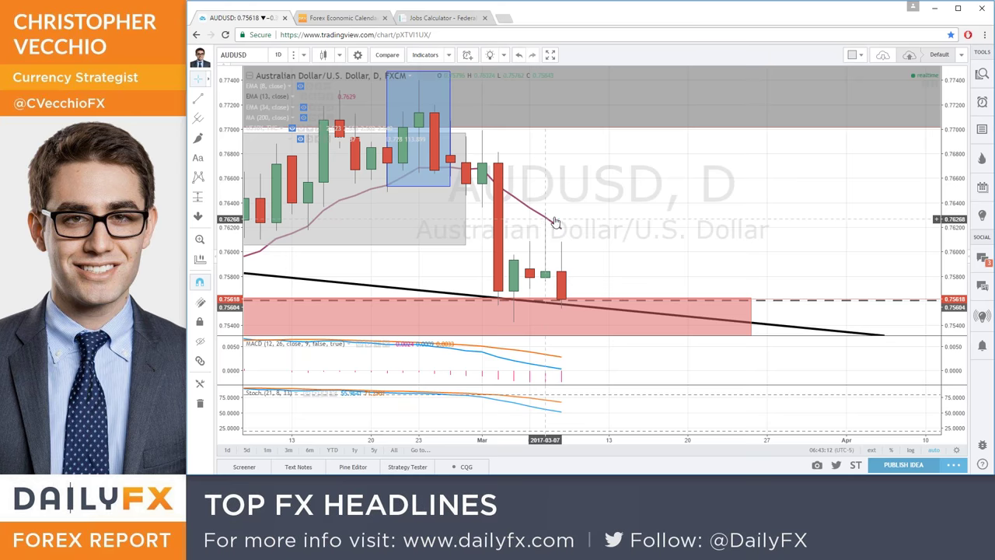
scroll(690, 280, "down", 3)
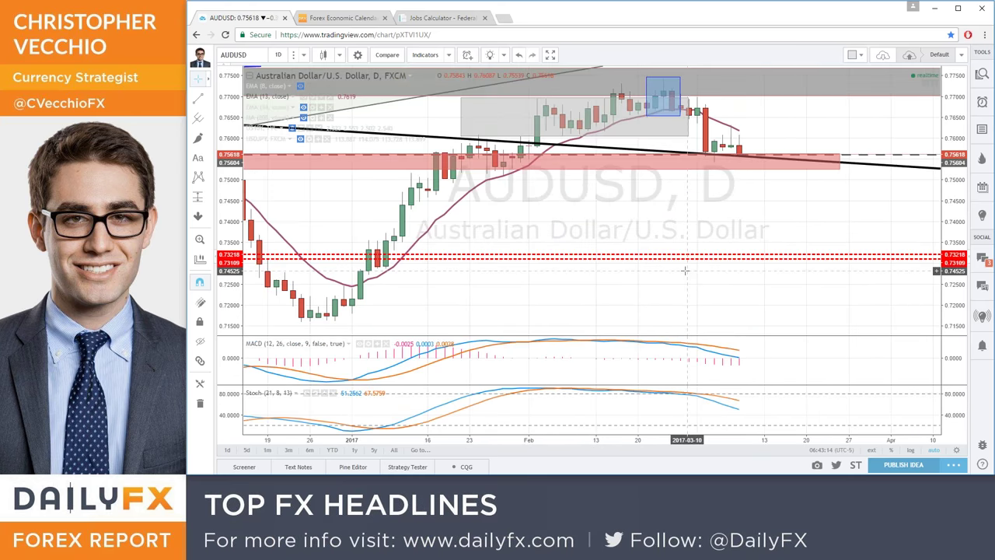
scroll(685, 271, "down", 5)
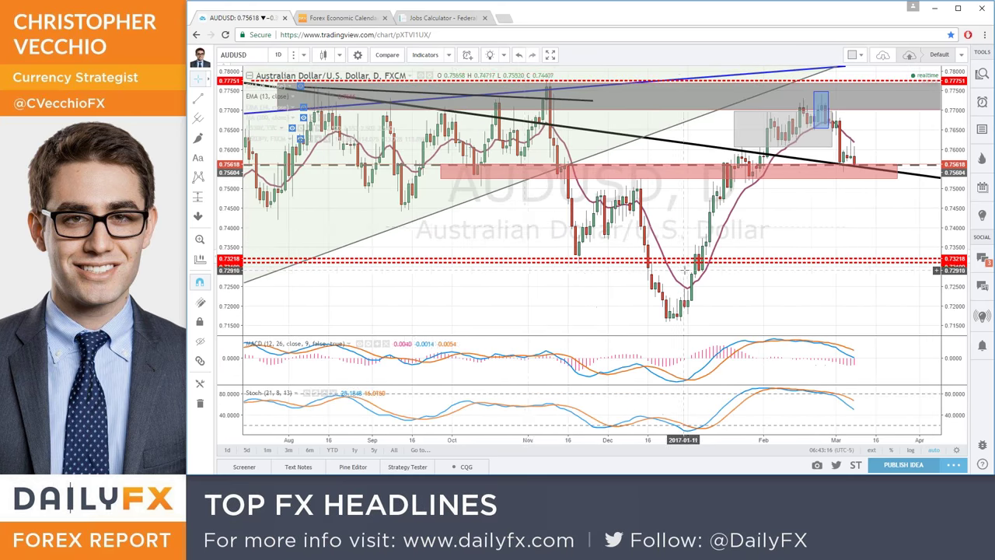
scroll(371, 183, "down", 4)
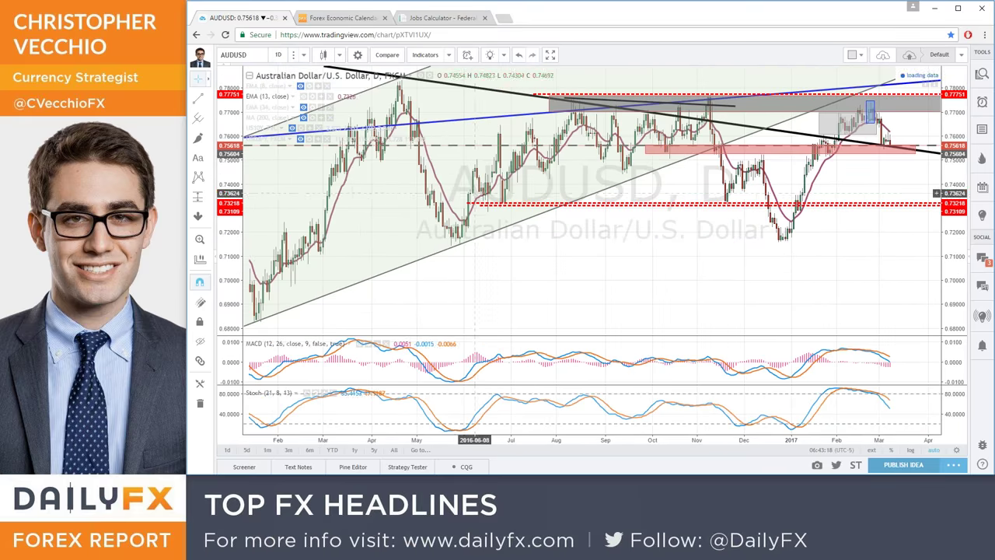
scroll(490, 192, "down", 3)
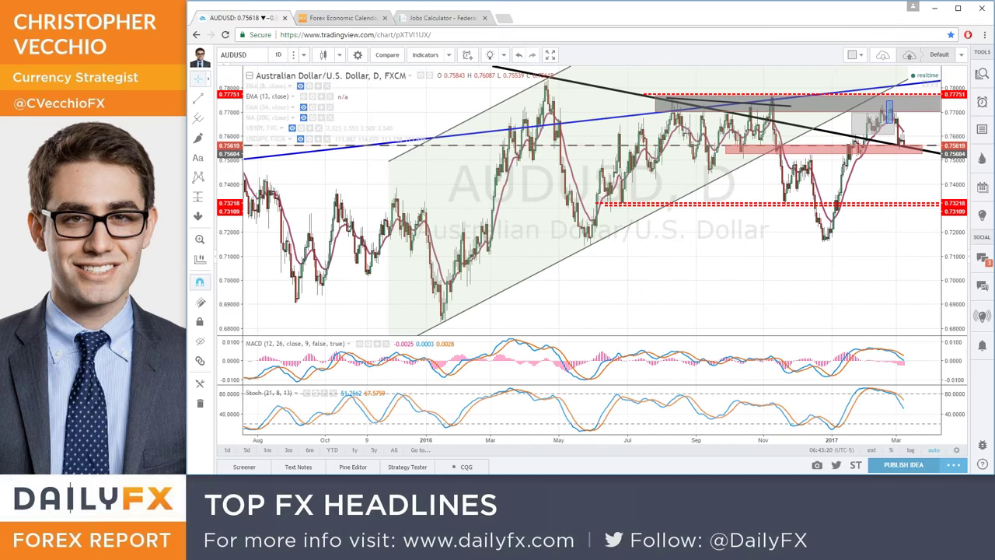
Step: Switch AUDUSD to the 1 month interval and examine the long-term rising blue trend line
left_click(304, 55)
left_click(309, 289)
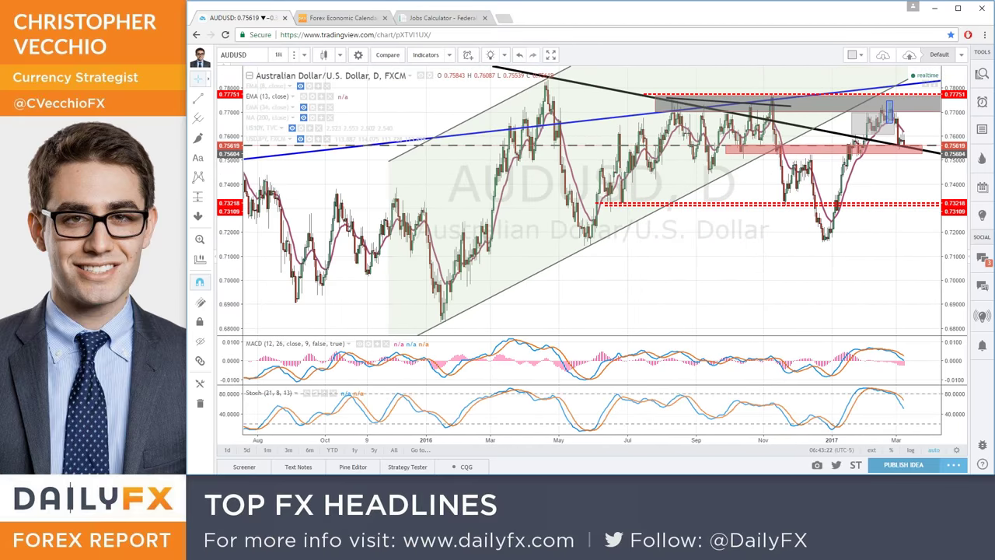
scroll(644, 233, "up", 2)
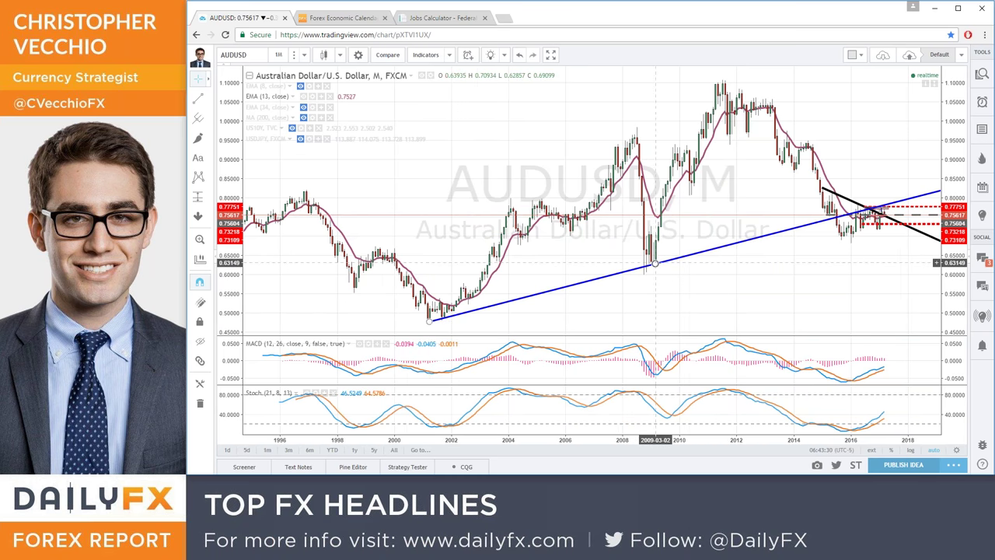
scroll(655, 263, "up", 3)
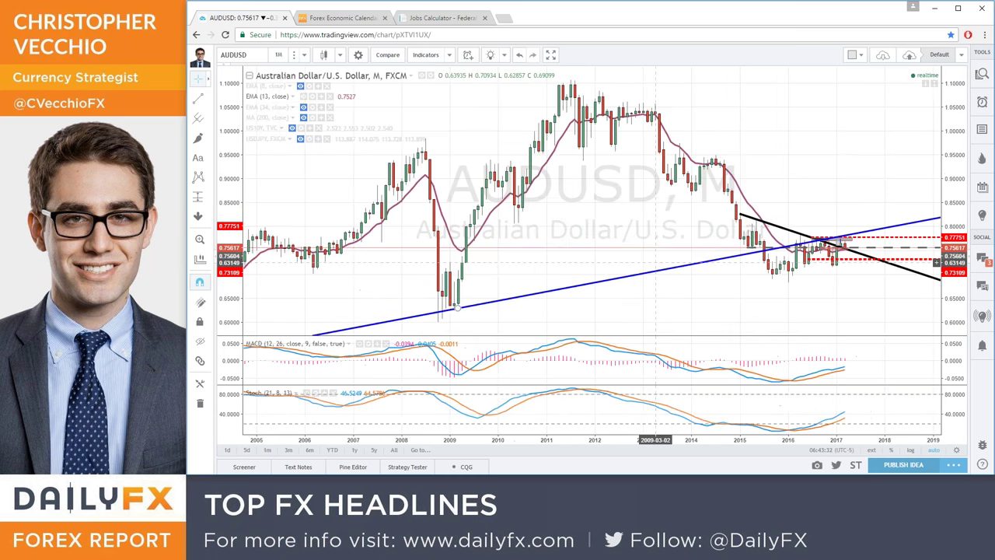
Step: Return AUDUSD to the 1 day interval and review price against the channel, trend lines and support and resistance zones
left_click(308, 54)
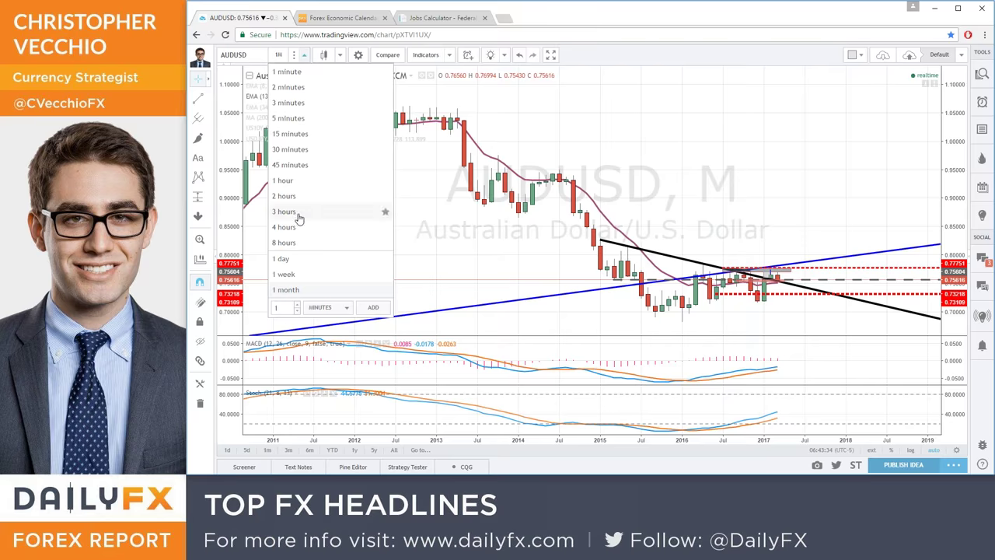
left_click(298, 259)
scroll(581, 218, "down", 6)
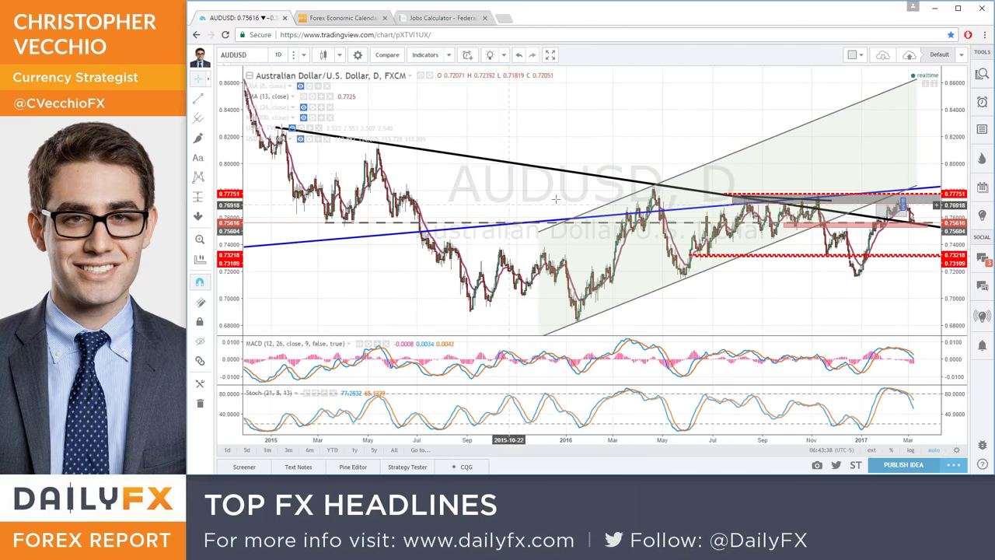
left_click_drag(538, 182, 455, 167)
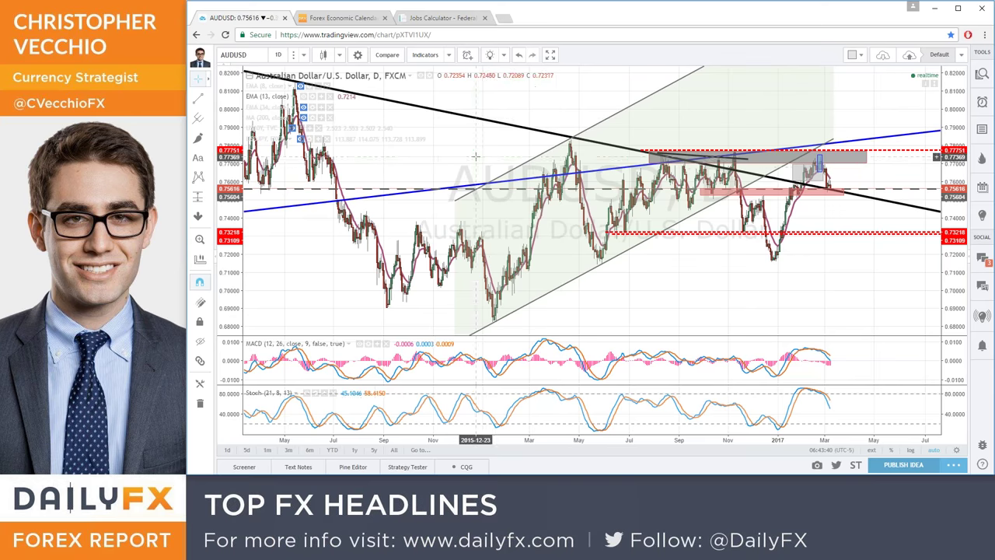
scroll(466, 167, "up", 3)
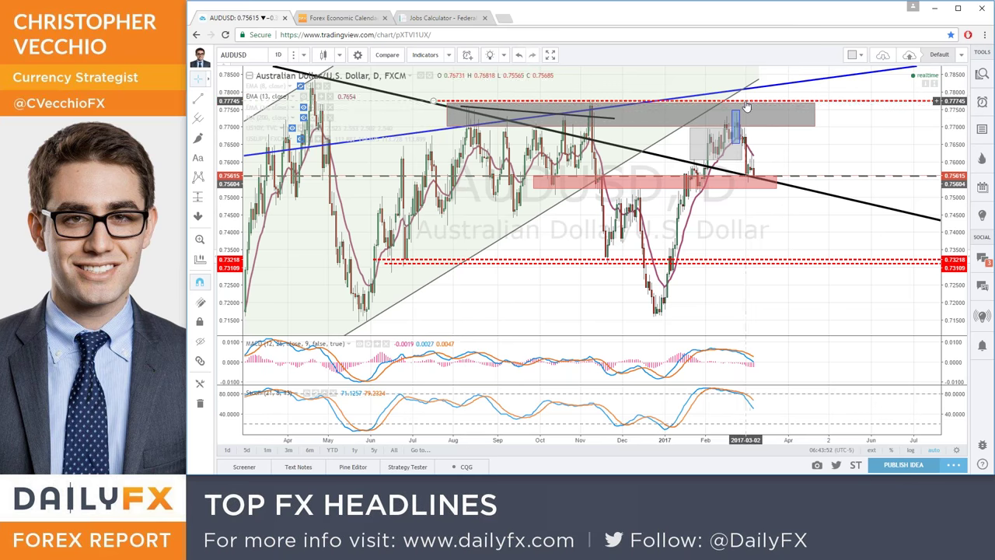
scroll(746, 106, "up", 2)
scroll(746, 105, "up", 3)
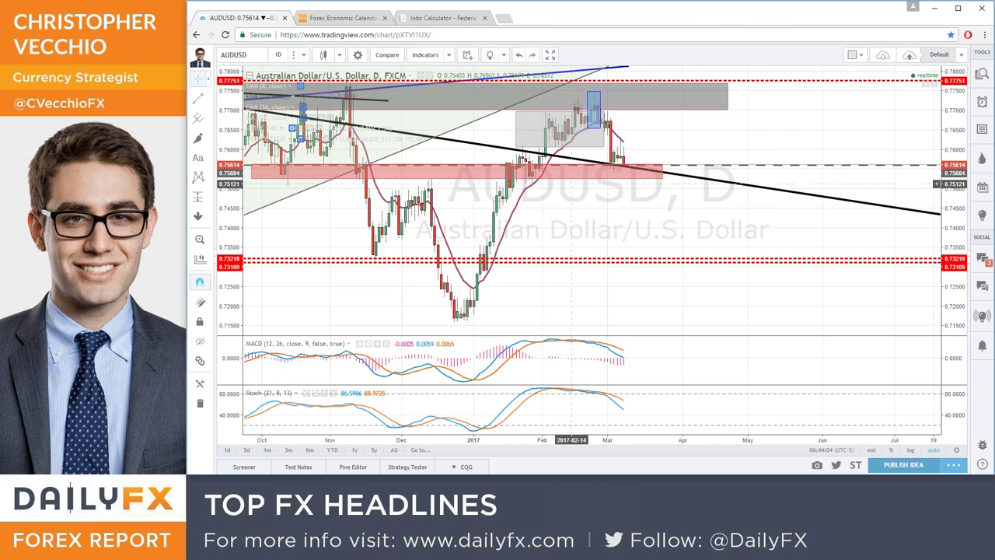
Step: Add another red dashed horizontal line on AUDUSD at 0.75085, just below the red support zone
left_click(681, 260)
left_click_drag(678, 265, 532, 189)
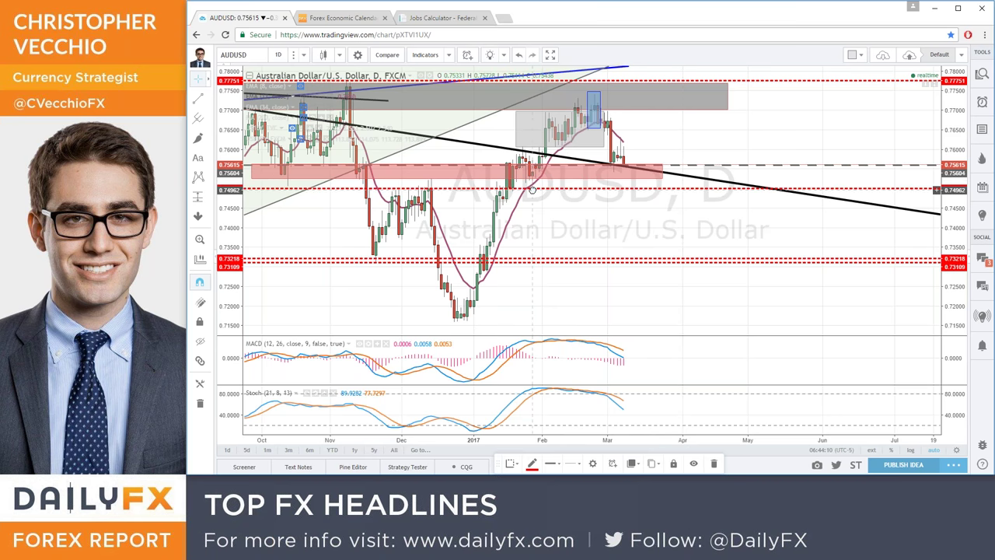
left_click_drag(549, 189, 550, 185)
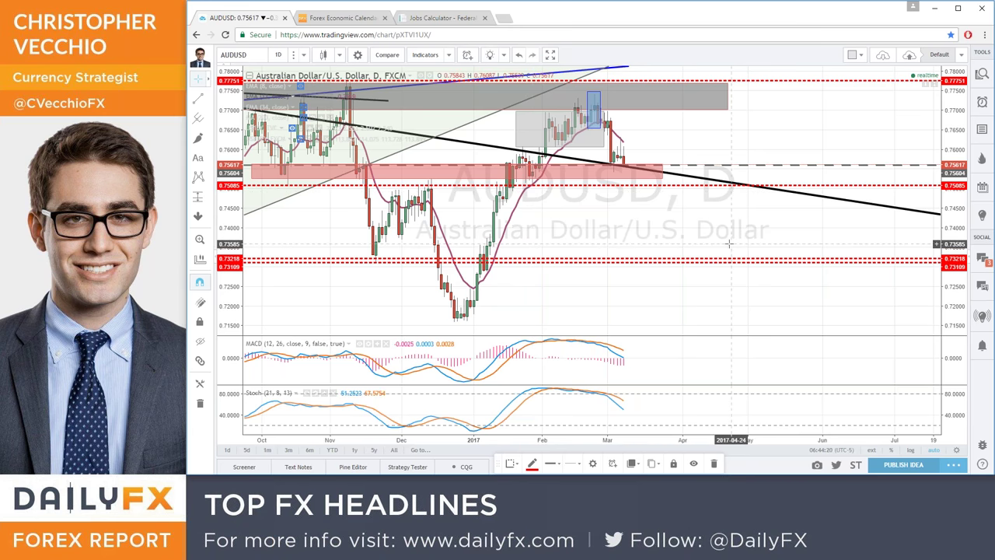
scroll(712, 244, "down", 2)
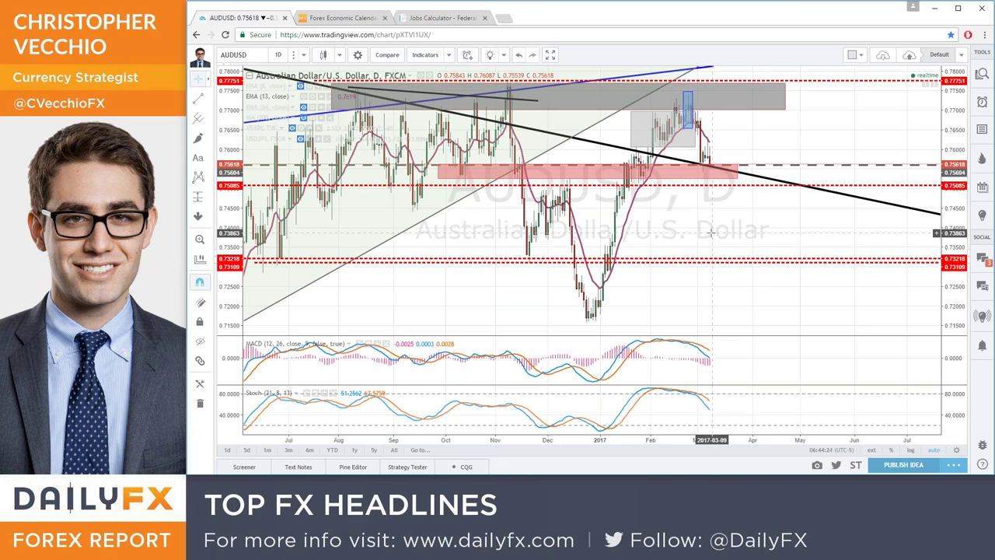
Step: Load the AUDJPY chart, hide the 13 EMA and show the 34 EMA
type("audjpy")
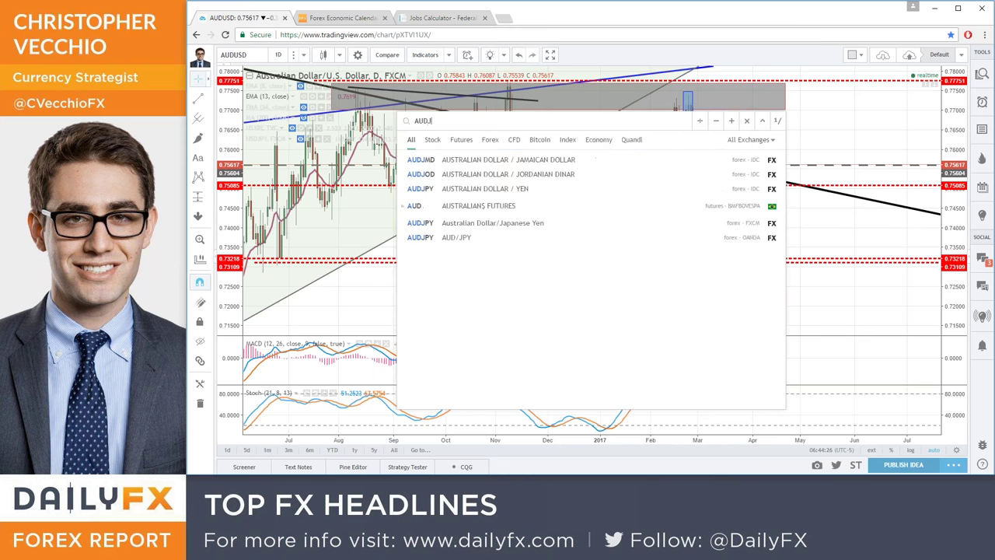
key("Return")
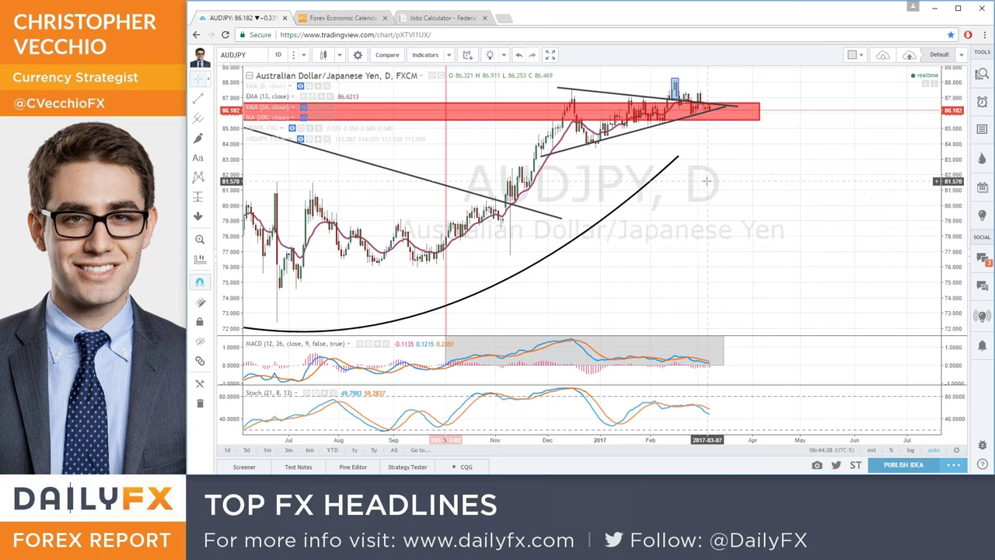
scroll(664, 163, "up", 2)
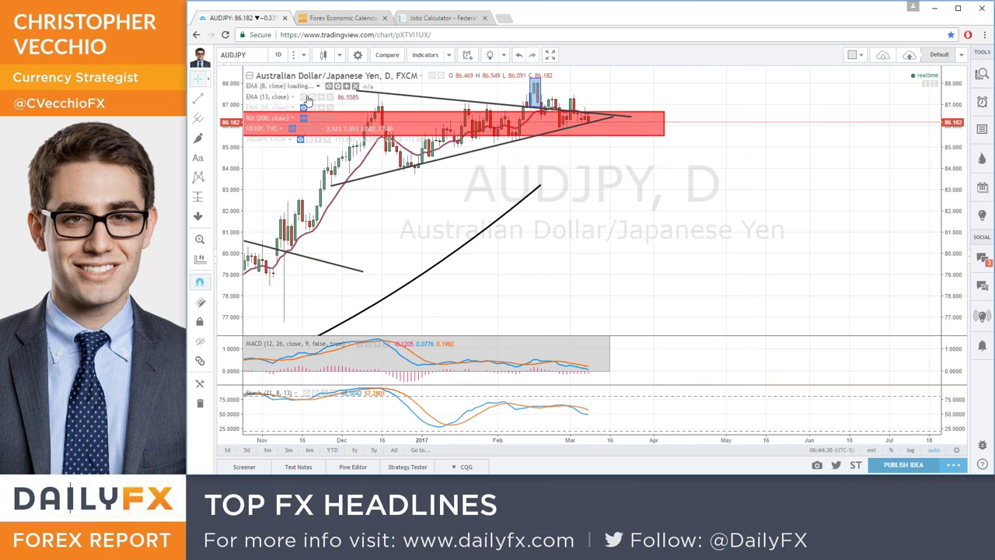
left_click(303, 96)
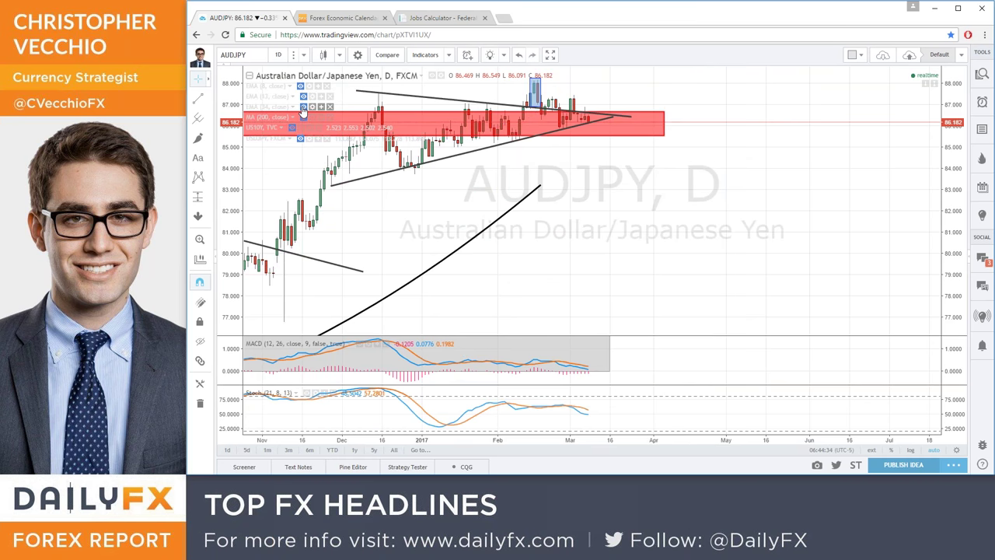
left_click(303, 107)
scroll(388, 142, "down", 3)
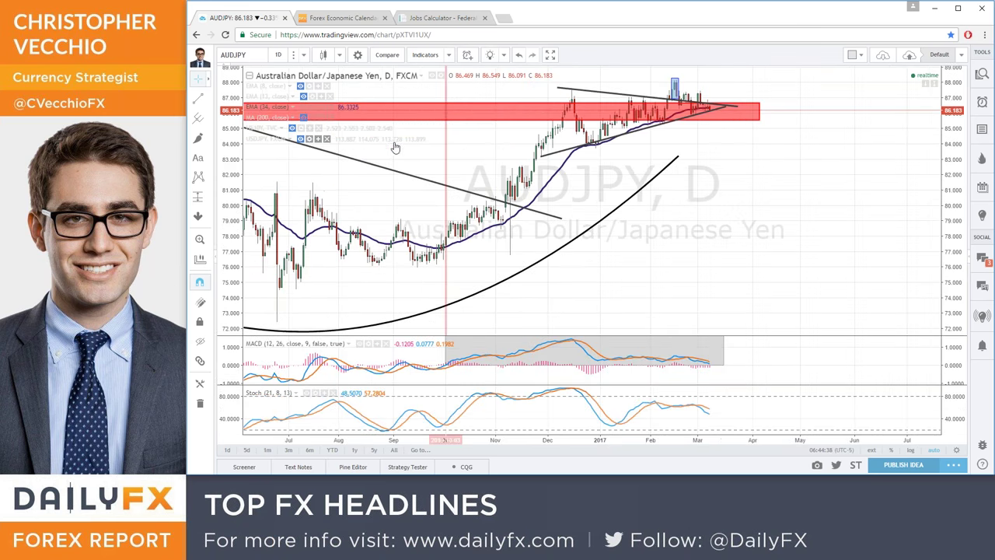
Step: Examine AUDJPY price against the converging trend lines, the red resistance zone, the 34 EMA and the long-term rounded base curve
scroll(394, 147, "up", 3)
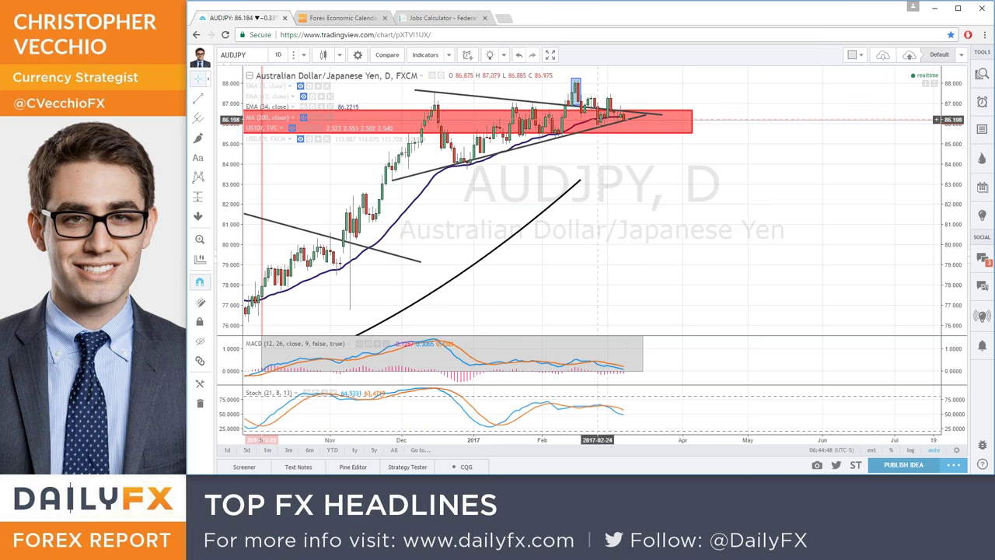
scroll(440, 184, "up", 3)
scroll(438, 171, "down", 3)
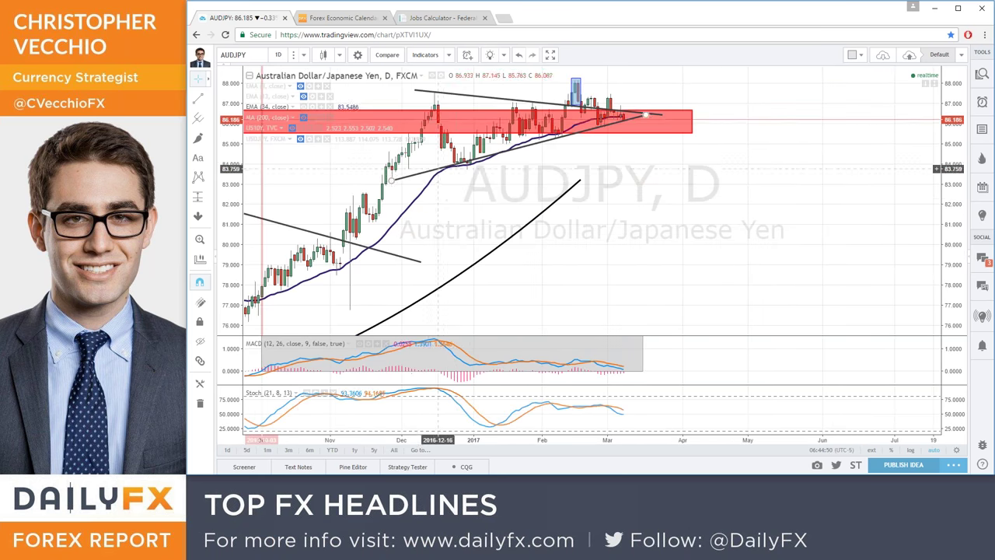
scroll(597, 155, "up", 3)
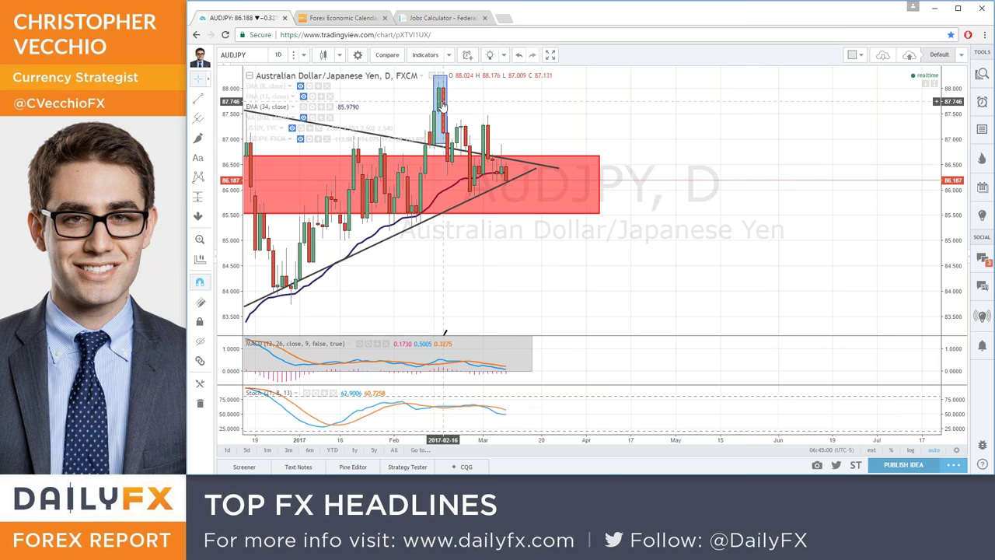
scroll(566, 178, "down", 4)
scroll(567, 178, "down", 4)
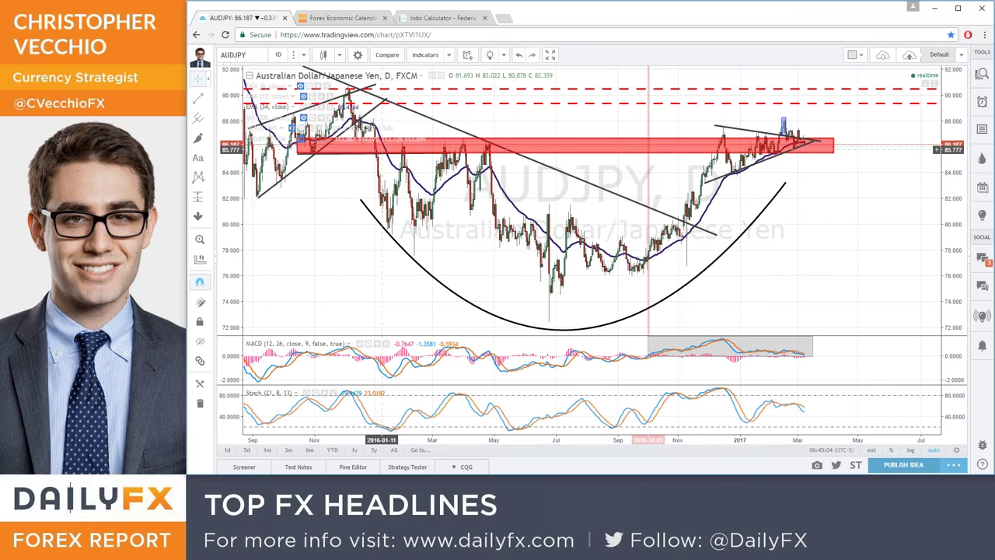
scroll(548, 199, "down", 2)
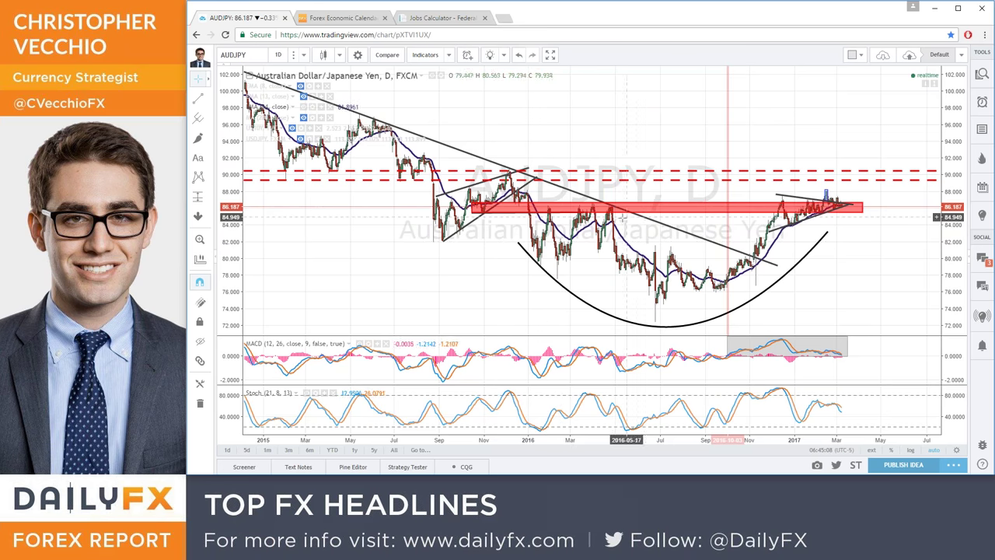
scroll(653, 206, "up", 2)
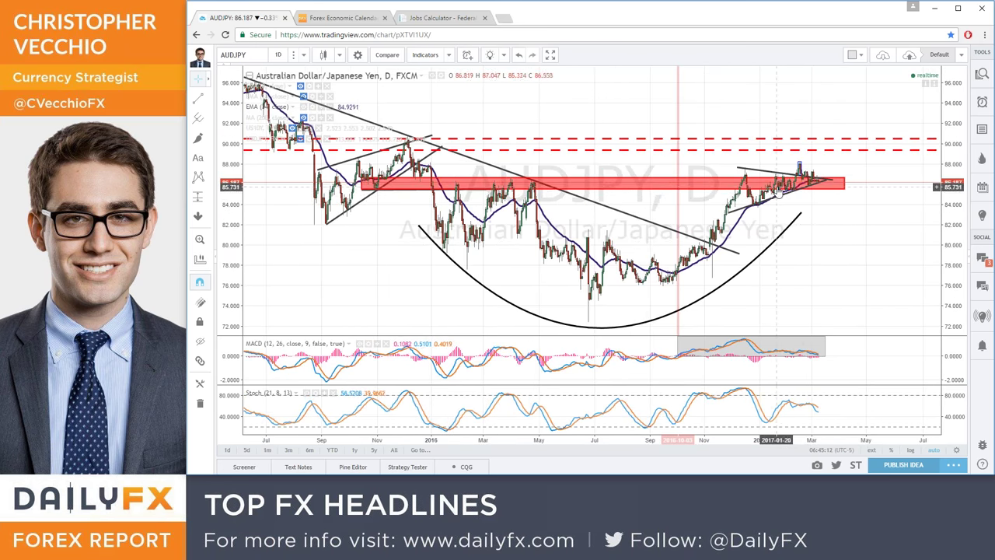
scroll(809, 196, "up", 2)
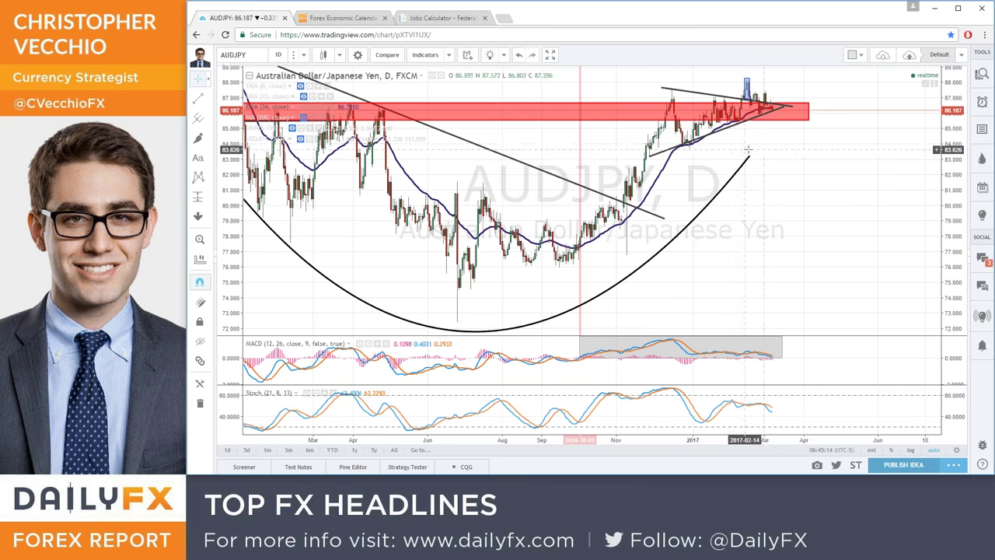
scroll(752, 150, "up", 2)
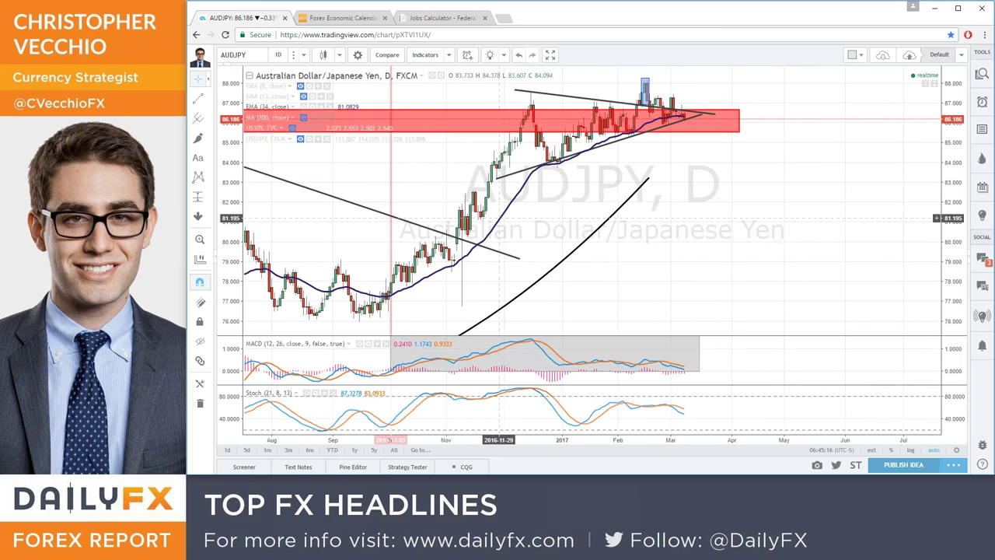
scroll(659, 330, "up", 2)
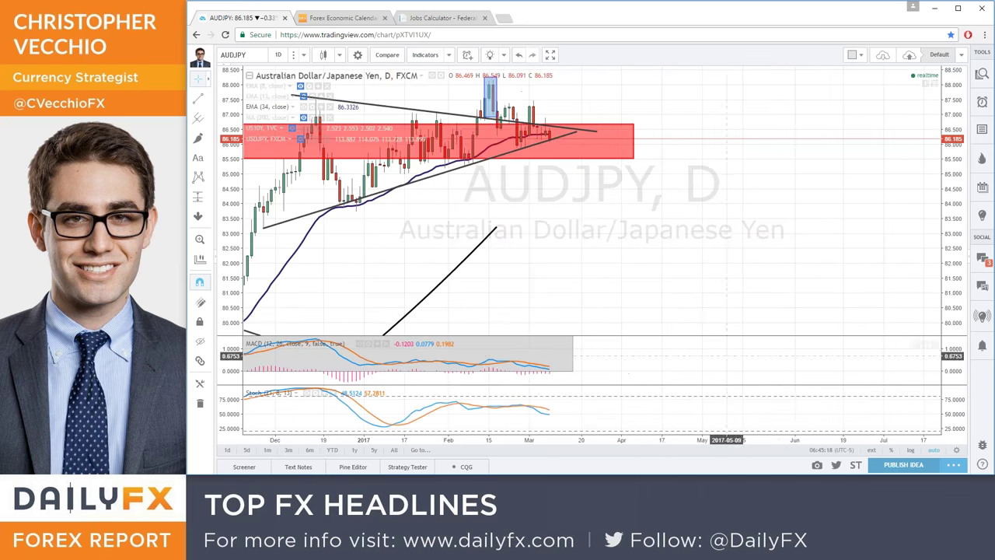
scroll(505, 299, "down", 2)
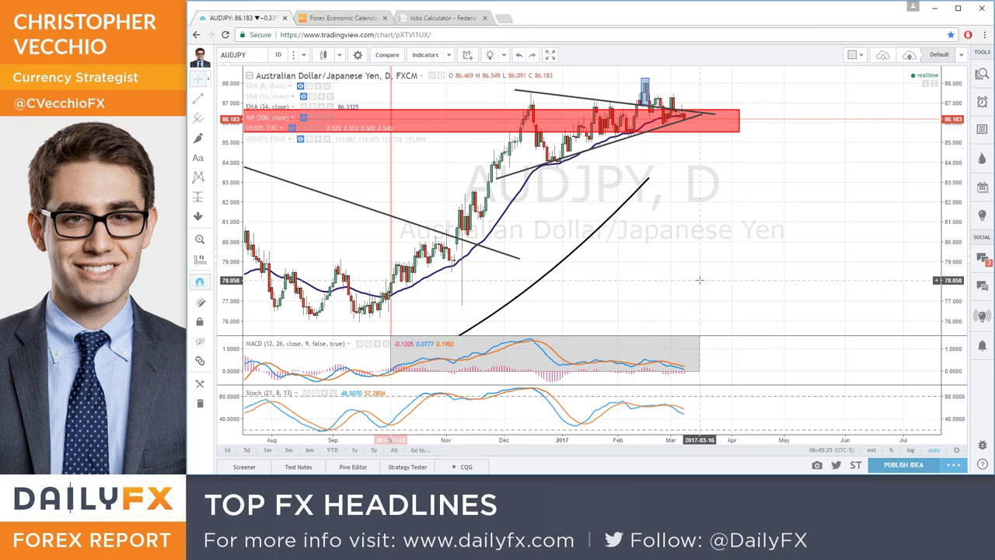
Step: Load the NZDUSD daily chart and review price against the long-term rising trend line and the falling channel
type("NZDUSD")
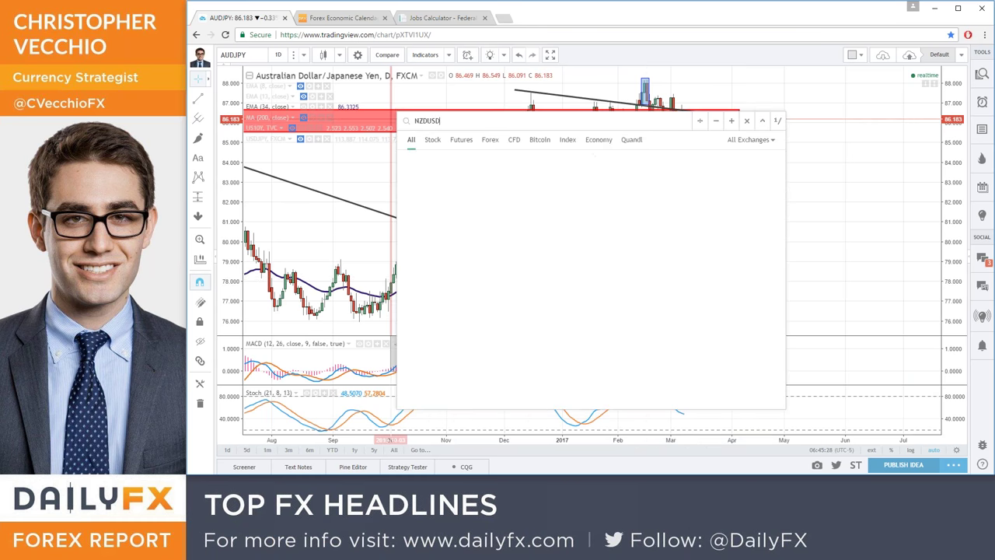
key("Return")
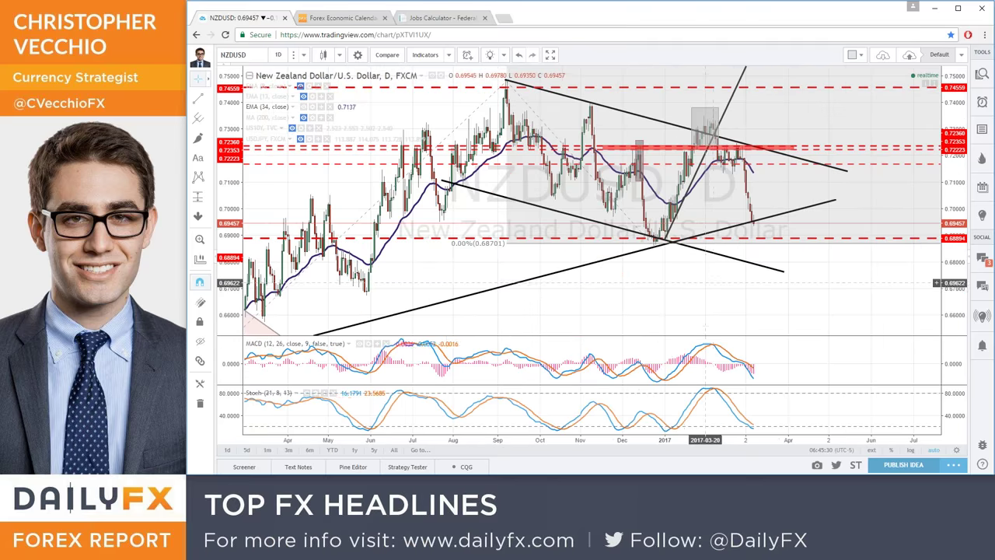
scroll(713, 274, "down", 4)
scroll(708, 269, "down", 3)
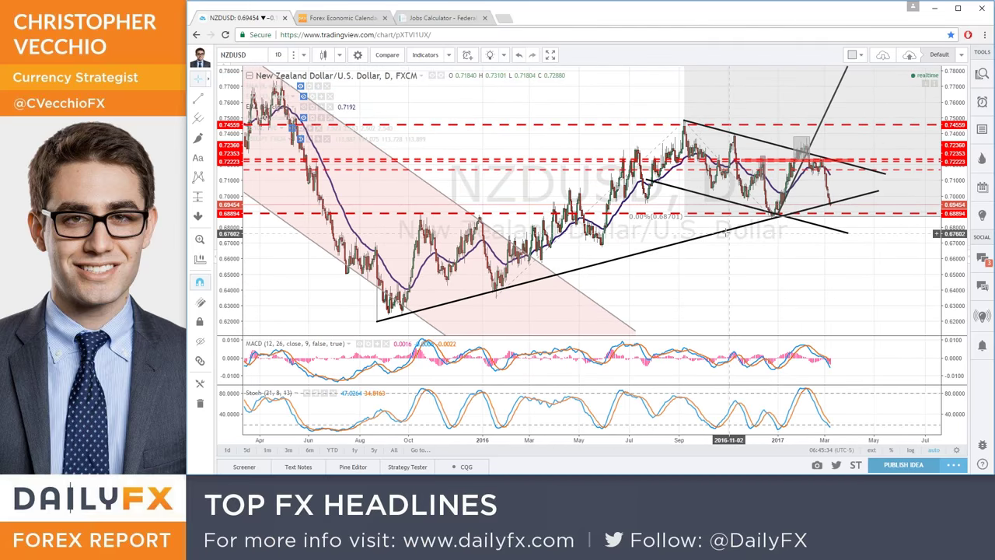
scroll(728, 233, "up", 7)
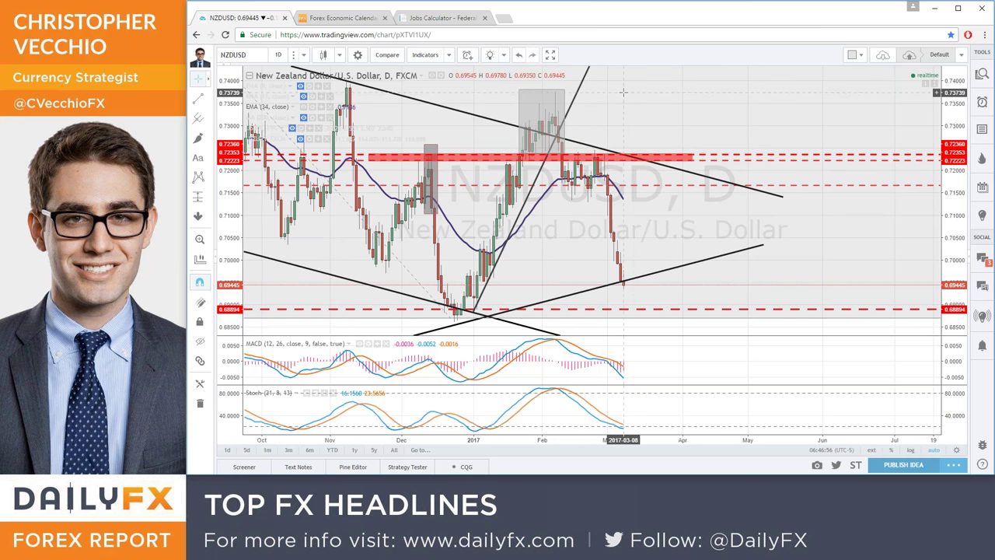
Step: Examine the NZDUSD decline from the red resistance zone to the rising trend line from the 2015 low and the 0.68894 level
scroll(795, 272, "down", 2)
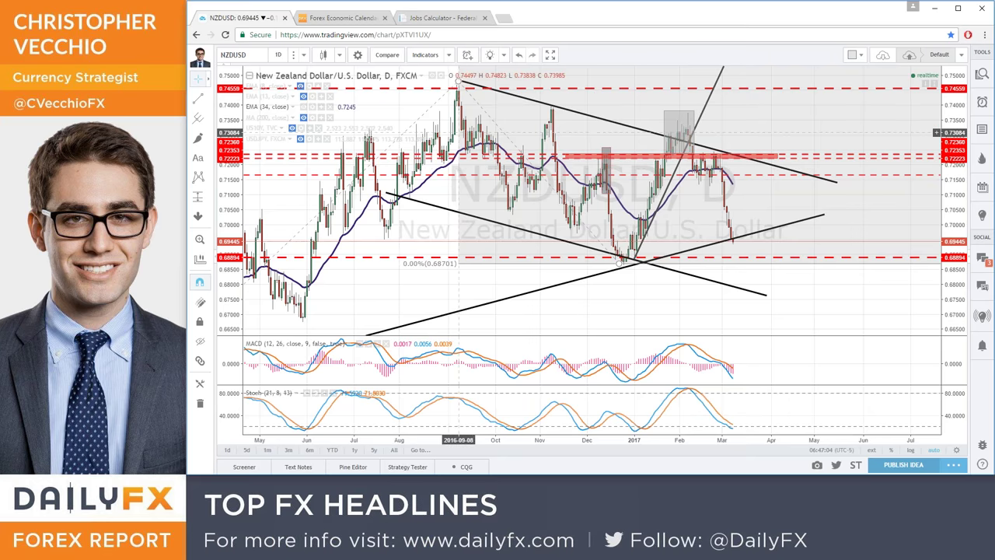
scroll(458, 133, "down", 2)
scroll(706, 116, "up", 1)
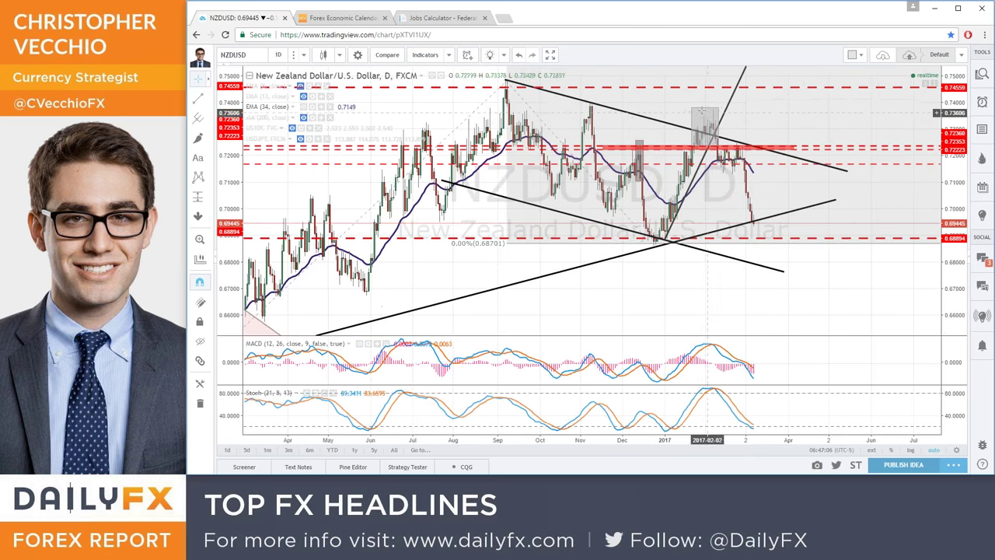
scroll(728, 167, "up", 1)
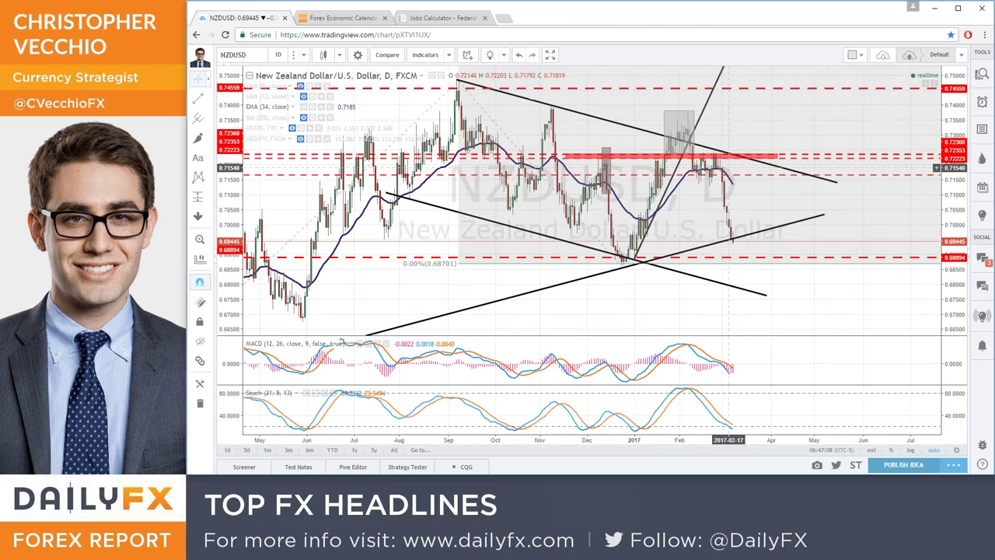
right_click(735, 243)
left_click(713, 268)
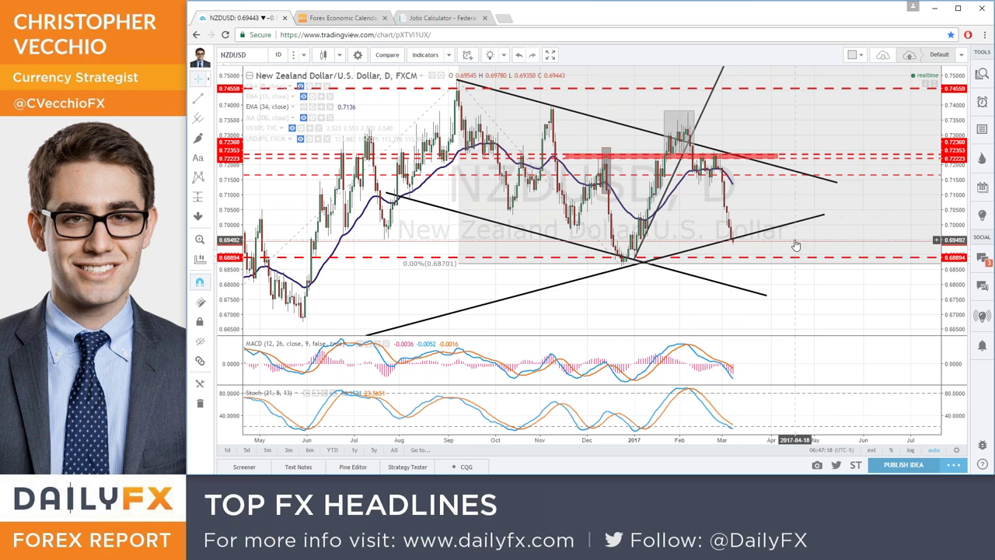
scroll(796, 245, "down", 4)
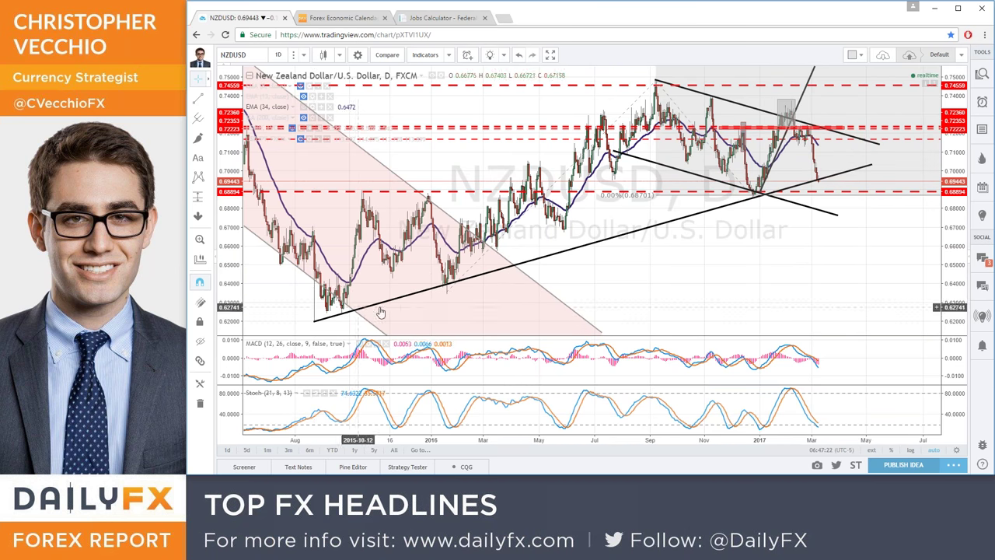
scroll(722, 153, "down", 3)
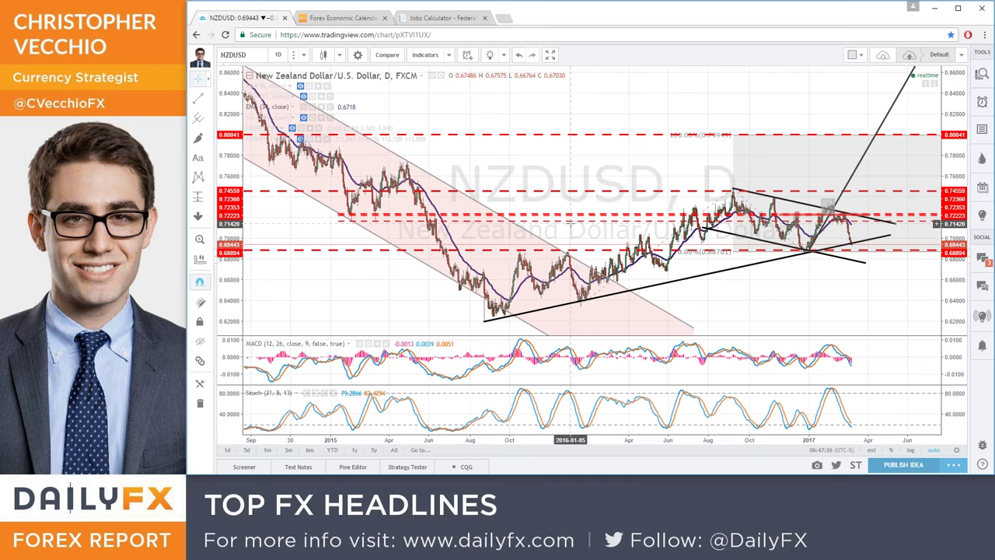
scroll(572, 223, "up", 3)
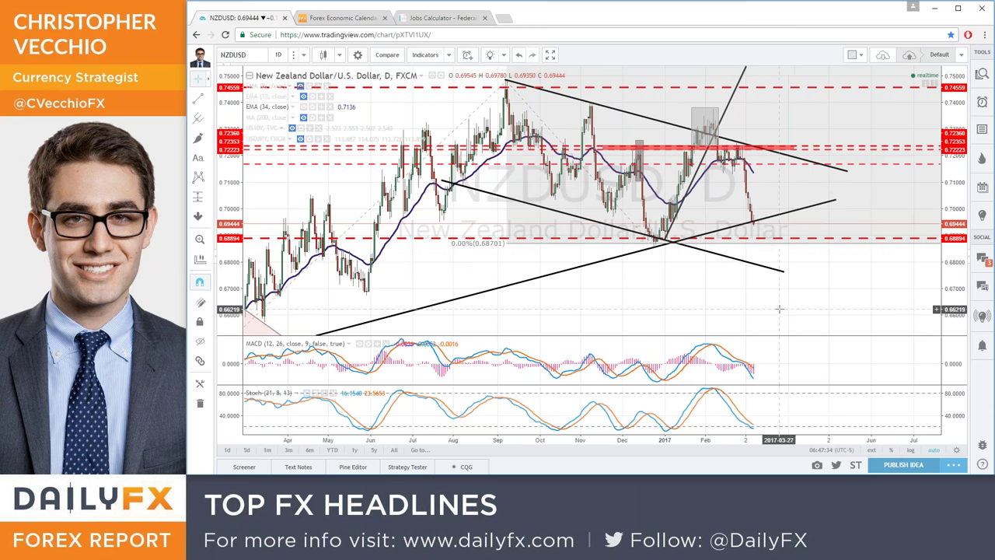
Step: Load the NZDJPY daily chart and review price against the rounded base curve, the green range and the red resistance zone
type("NZDJPY")
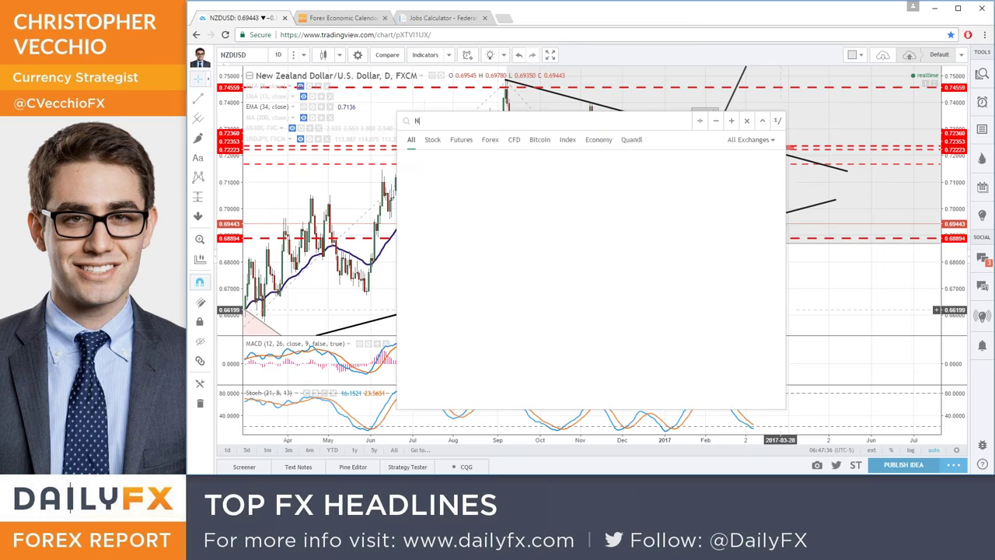
key("Return")
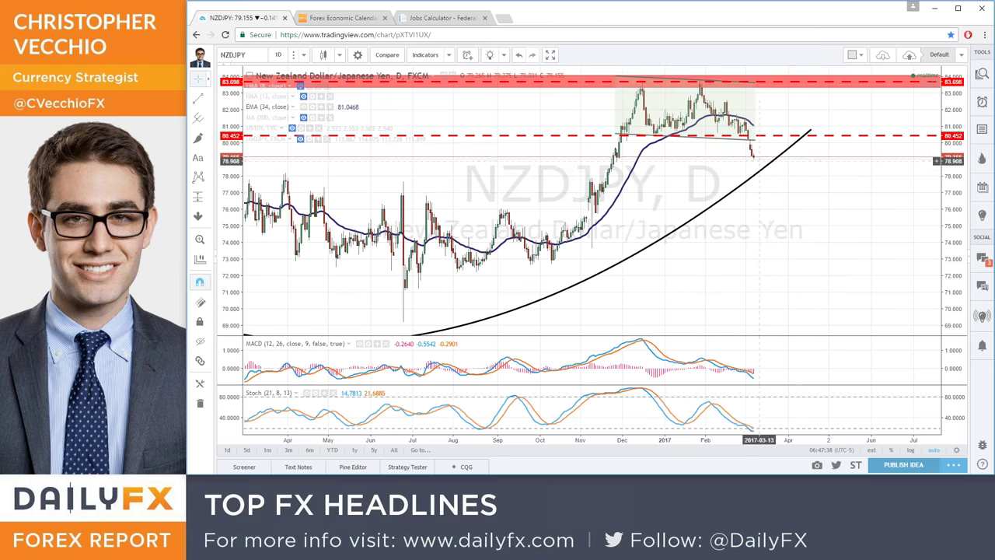
scroll(761, 161, "down", 5)
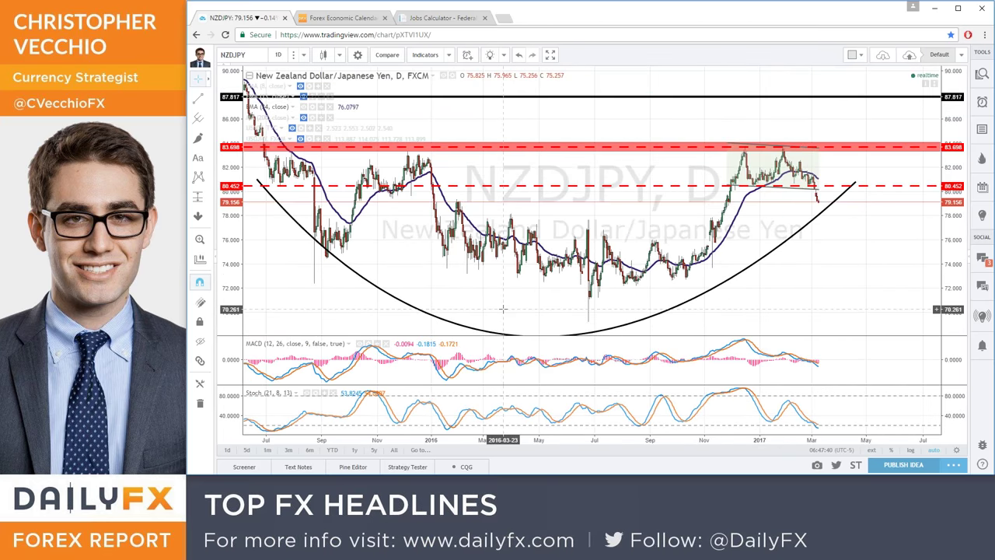
scroll(503, 310, "down", 3)
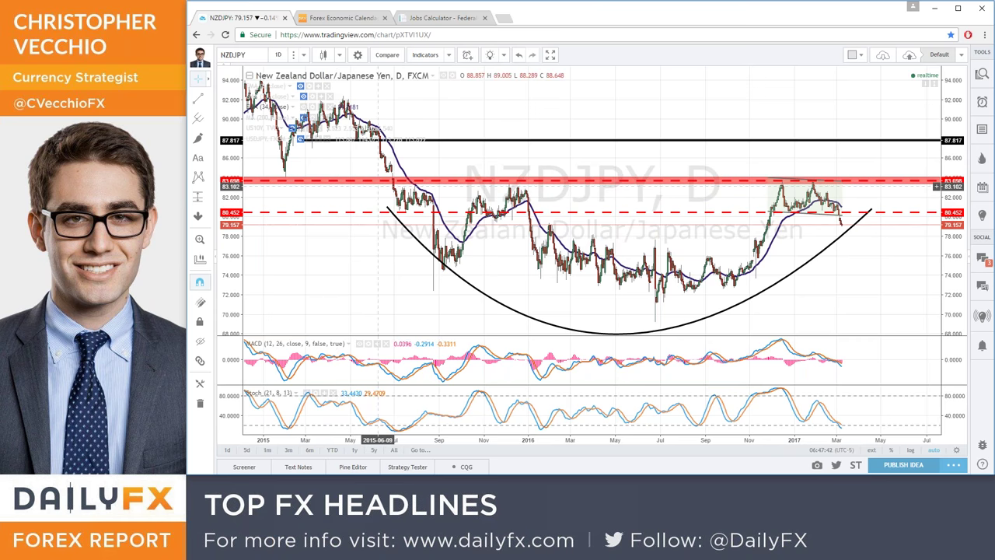
scroll(547, 187, "up", 3)
scroll(730, 136, "up", 2)
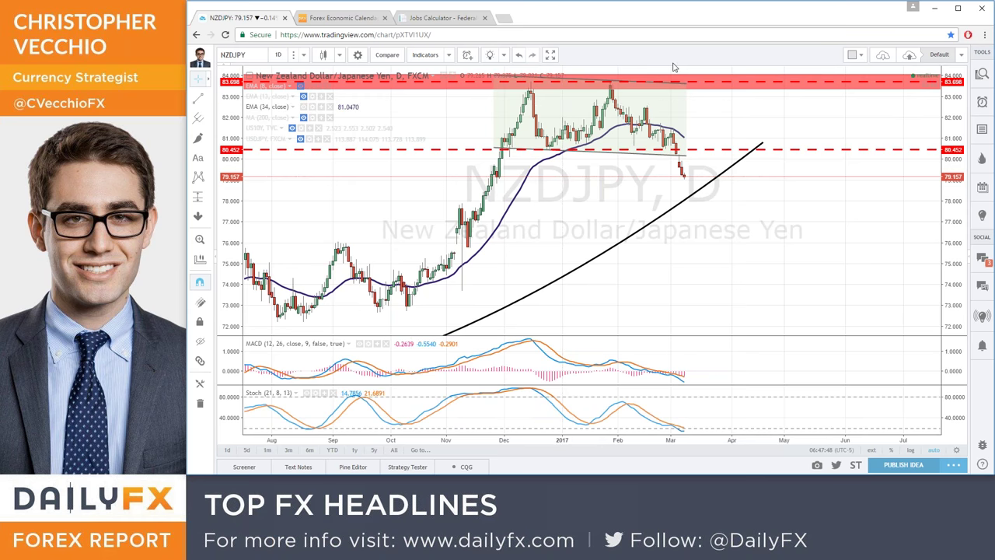
scroll(653, 129, "up", 1)
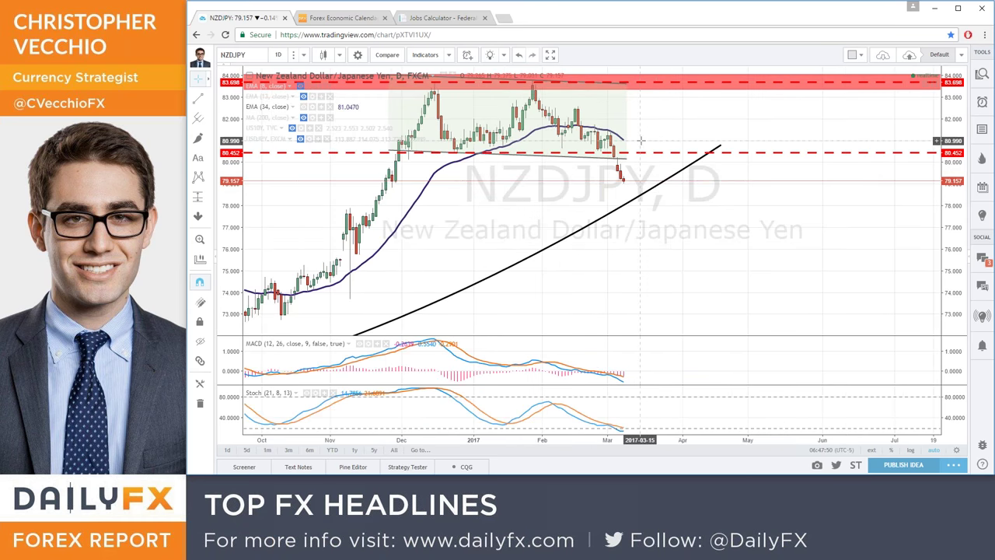
left_click_drag(654, 85, 654, 86)
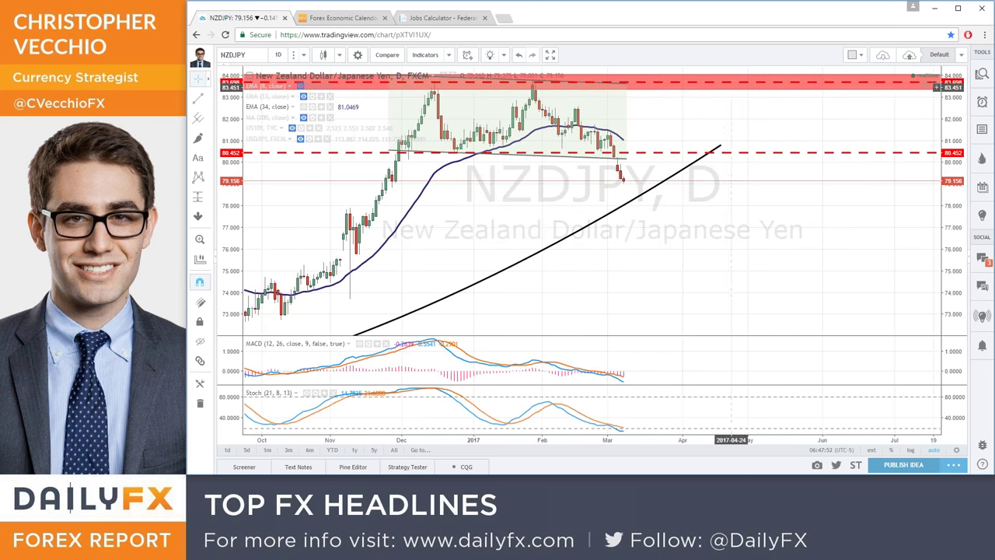
scroll(748, 102, "down", 1)
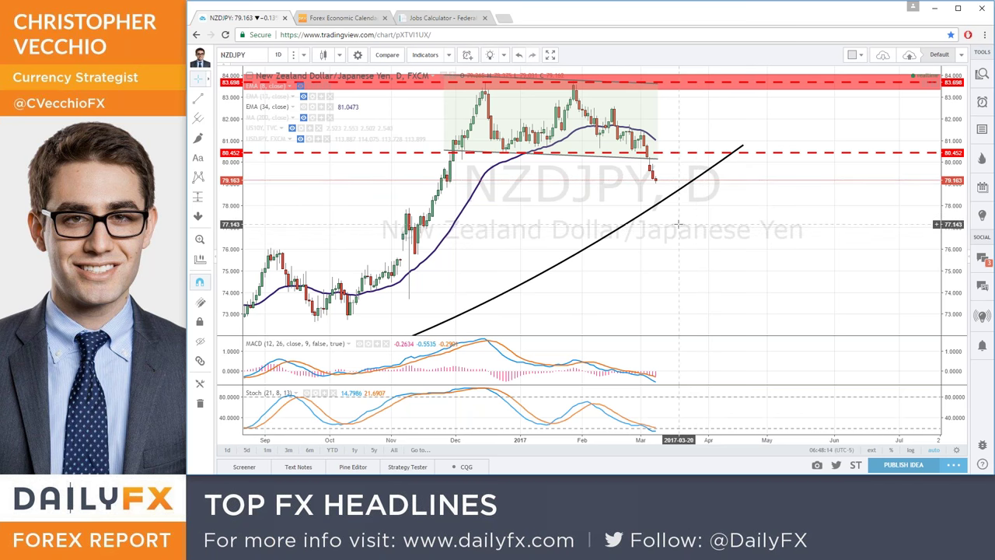
scroll(678, 224, "down", 3)
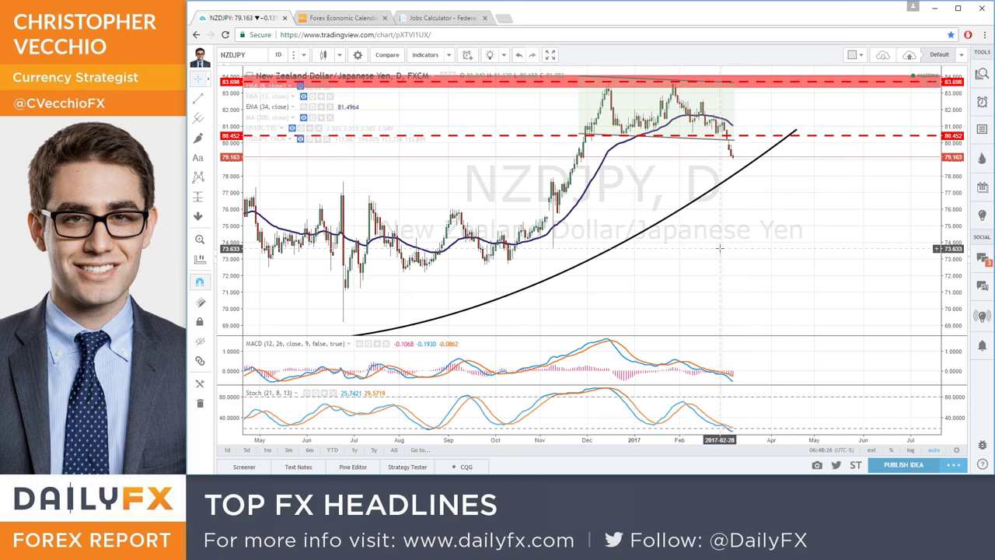
Step: Load the AUDNZD daily chart and review price against the falling wedge, the 34 EMA and the red dashed horizontal levels
type("audnzd")
key("Return")
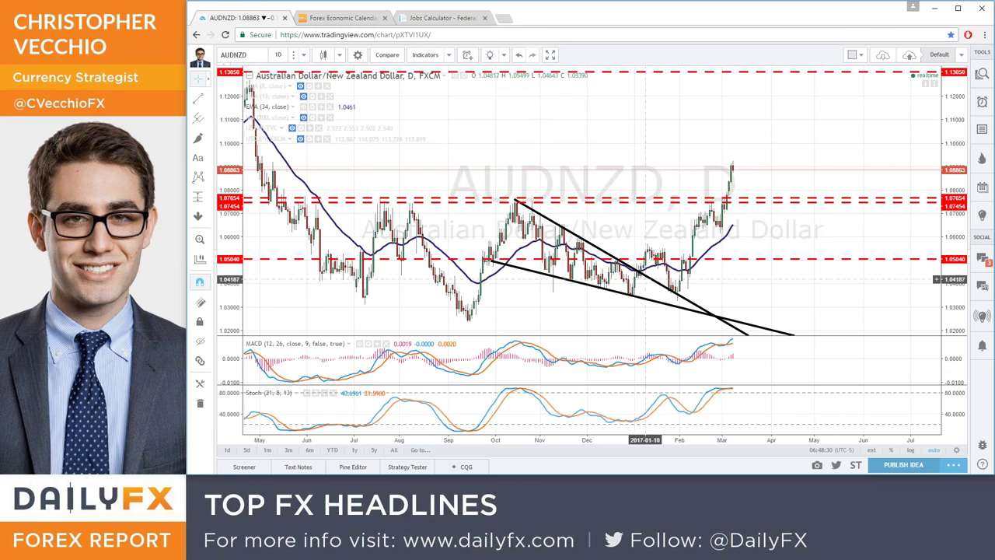
scroll(799, 262, "down", 1)
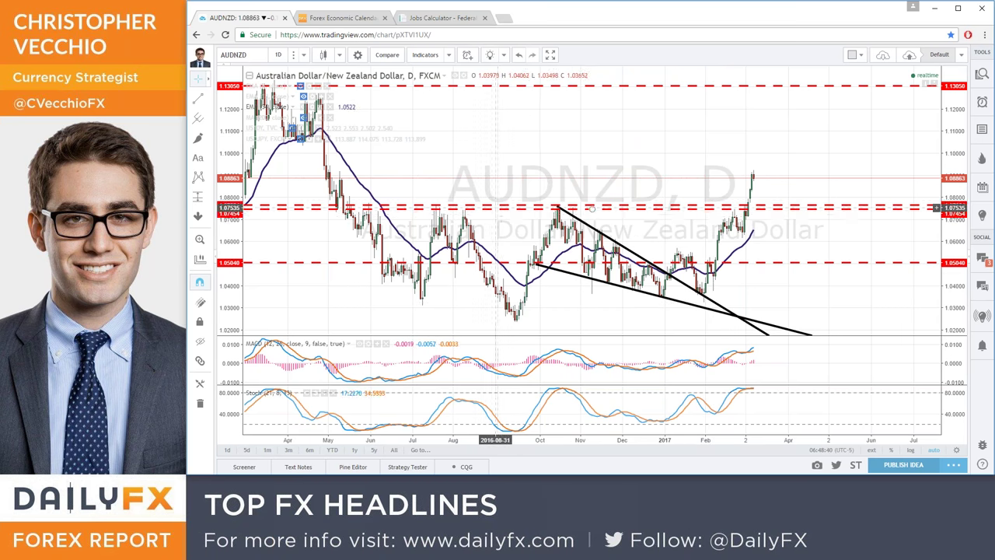
scroll(493, 230, "down", 2)
scroll(412, 202, "up", 2)
scroll(432, 202, "up", 2)
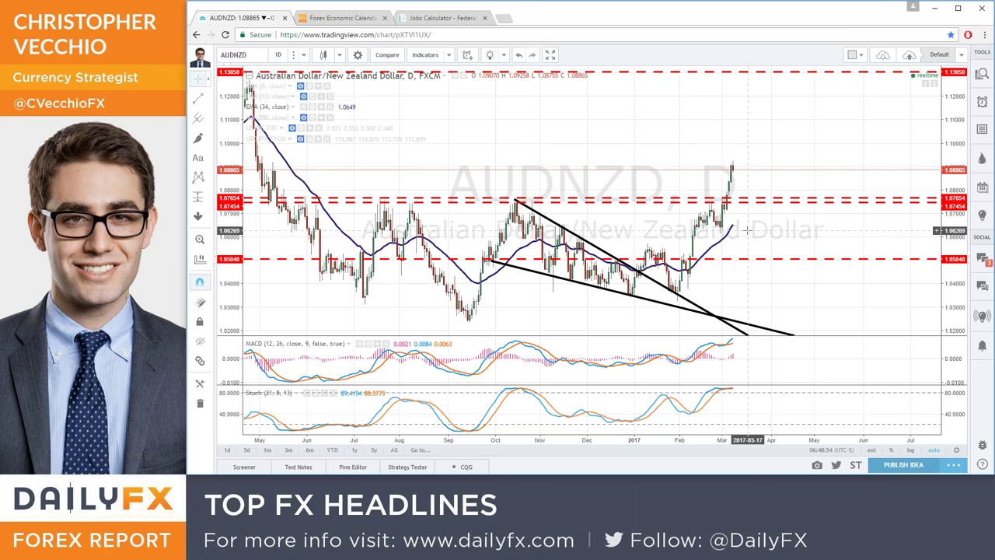
scroll(735, 253, "down", 2)
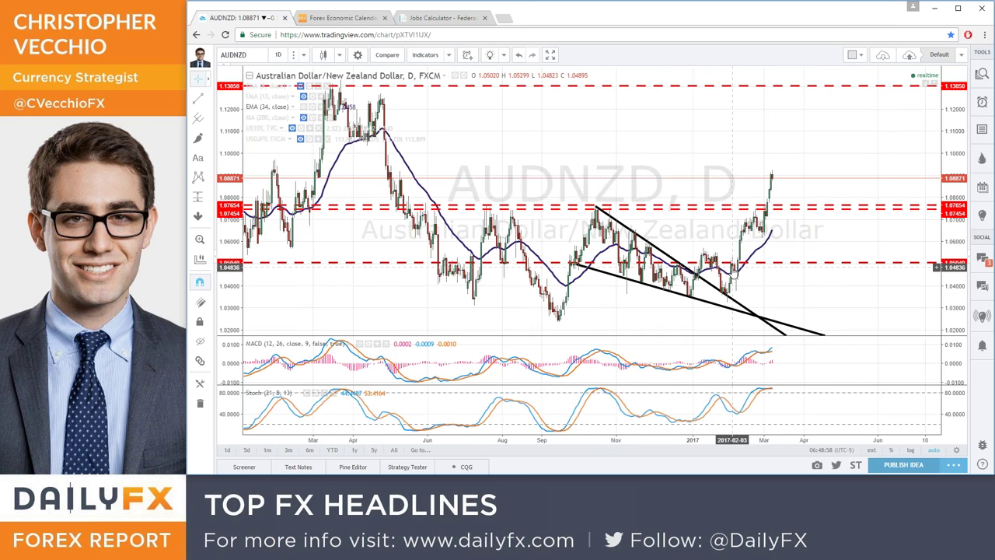
scroll(731, 268, "down", 1)
scroll(746, 268, "down", 1)
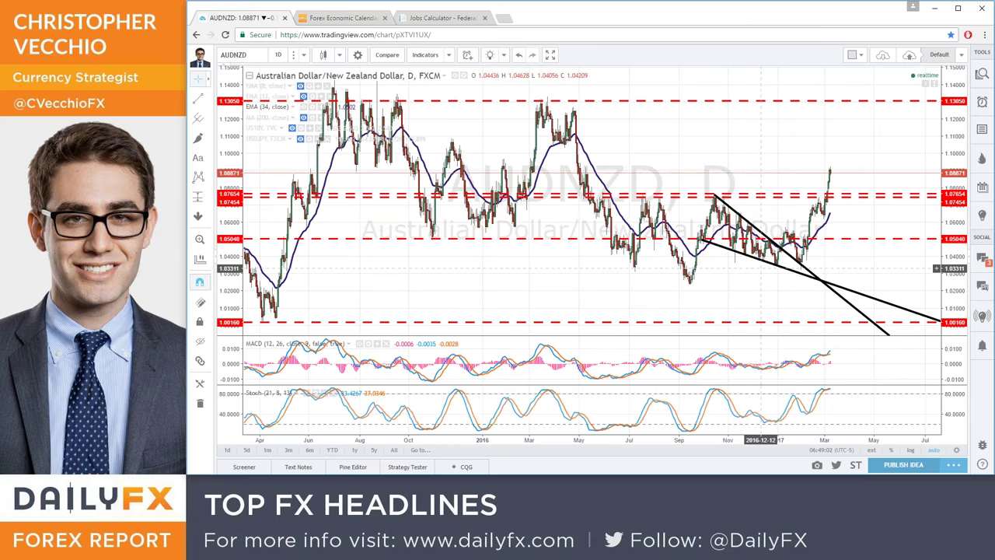
Step: Examine AUDNZD's multi-year price history against the 1.1305 and 1.0016 levels, then the recent breakout from the falling wedge
scroll(760, 268, "down", 4)
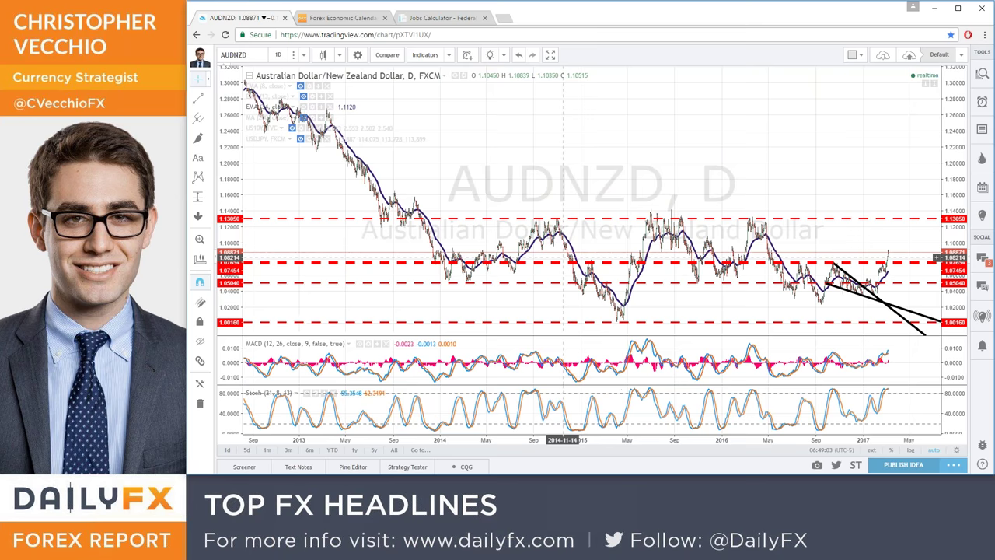
scroll(562, 257, "up", 1)
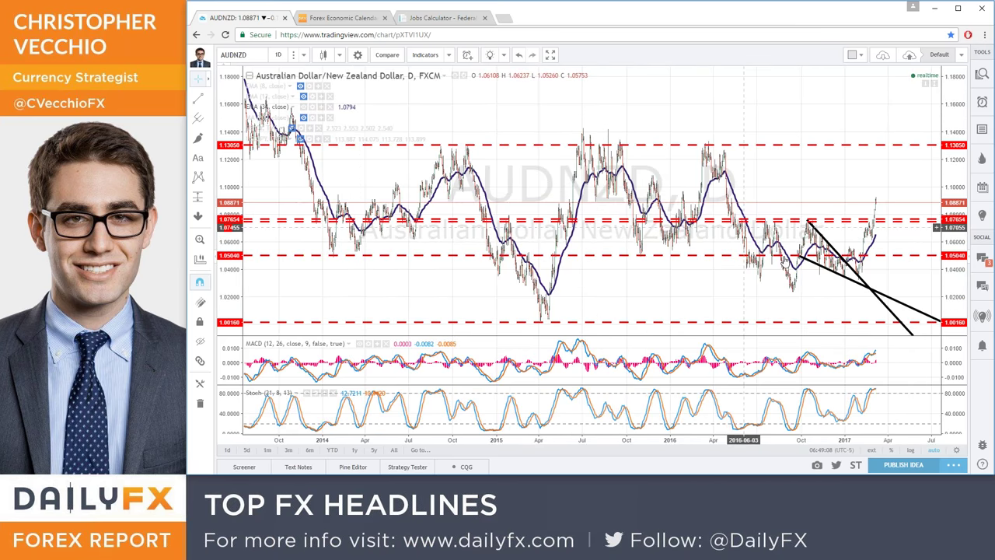
scroll(823, 250, "up", 1)
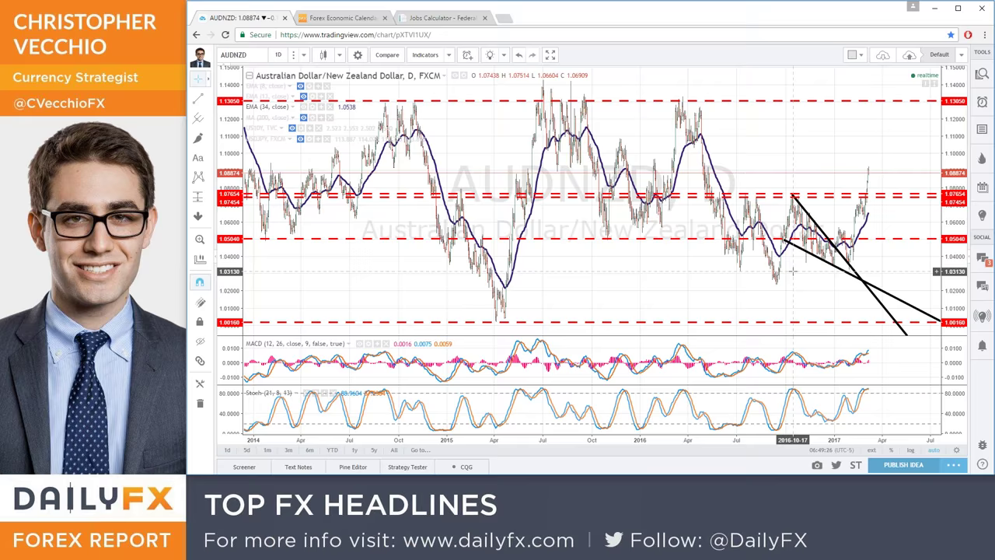
scroll(793, 271, "up", 2)
scroll(793, 271, "up", 2)
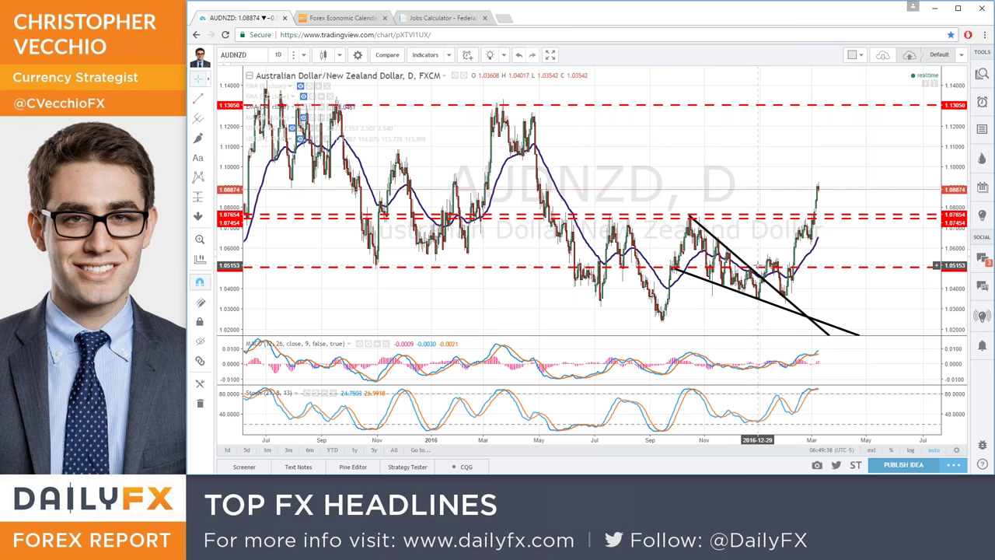
Step: Load the DXY daily chart in place of AUDNZD
type("DXY")
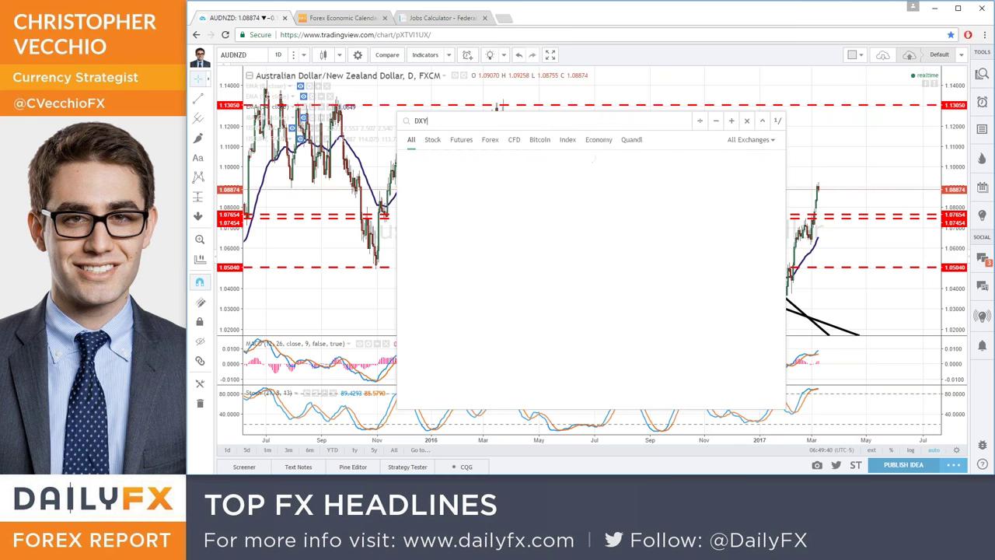
key("Return")
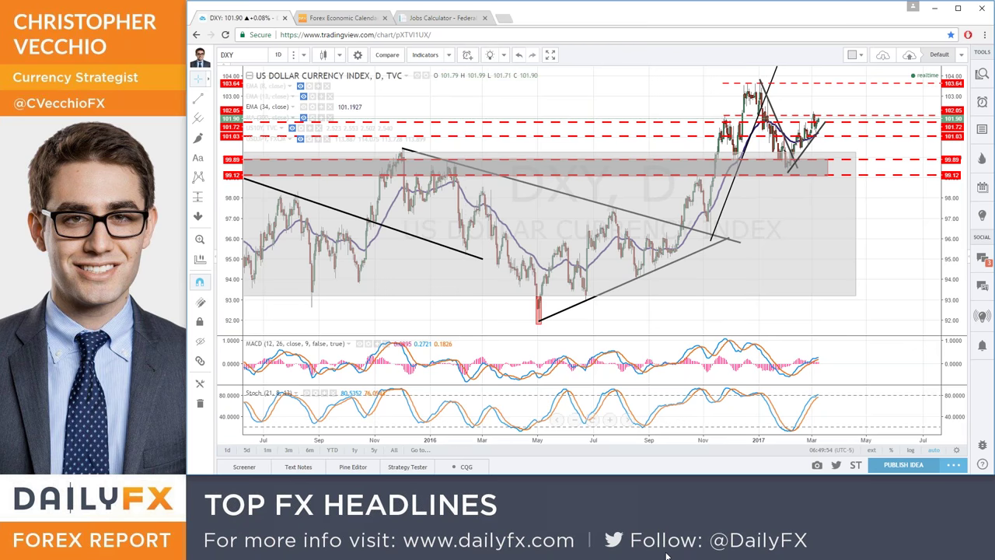
Step: Switch to the DailyFX site and open its Real Time News page
left_click(329, 19)
mouse_move(280, 105)
left_click(303, 137)
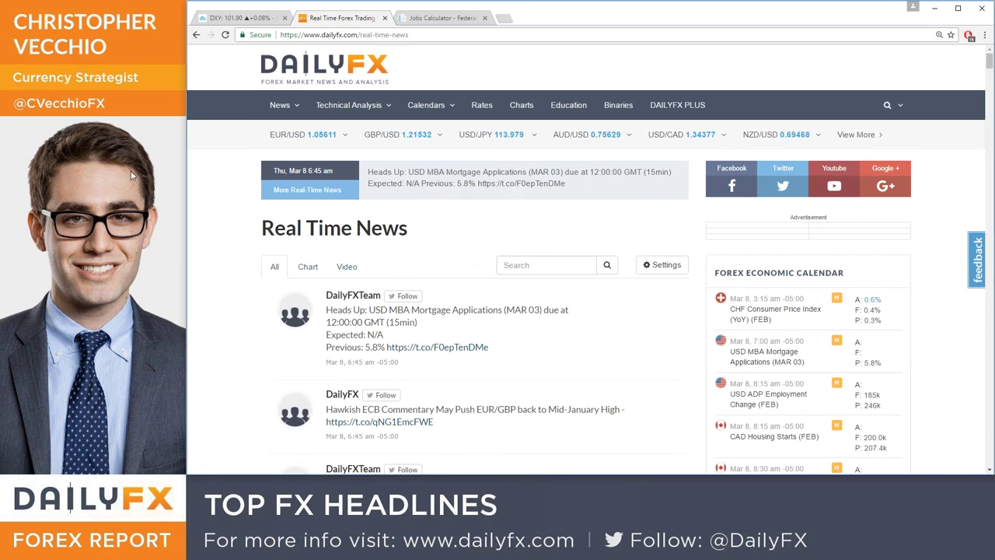
Step: Open the DailyFX webinar calendar and review the sessions scheduled for the week of March 5 - 12, 2017 through Friday
mouse_move(426, 107)
left_click(447, 155)
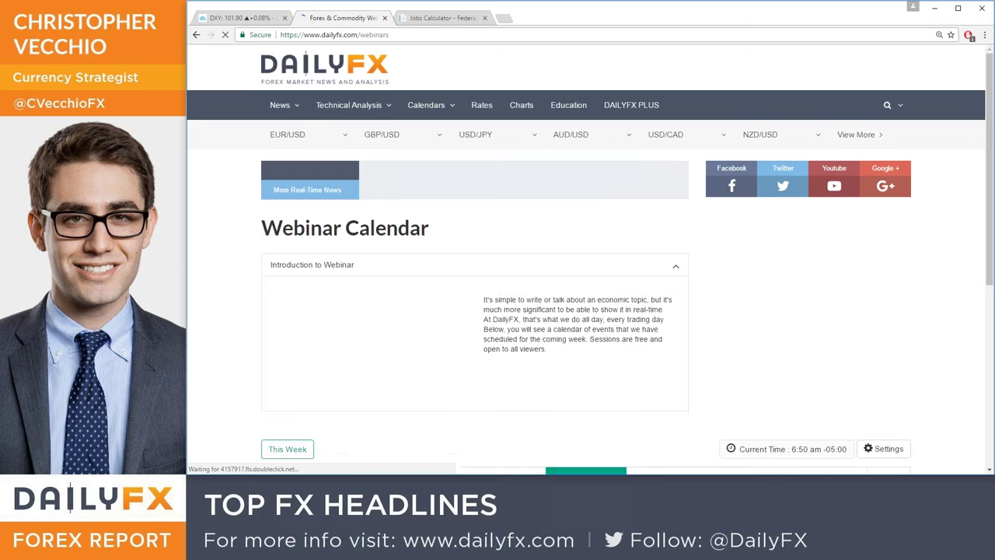
scroll(350, 225, "down", 10)
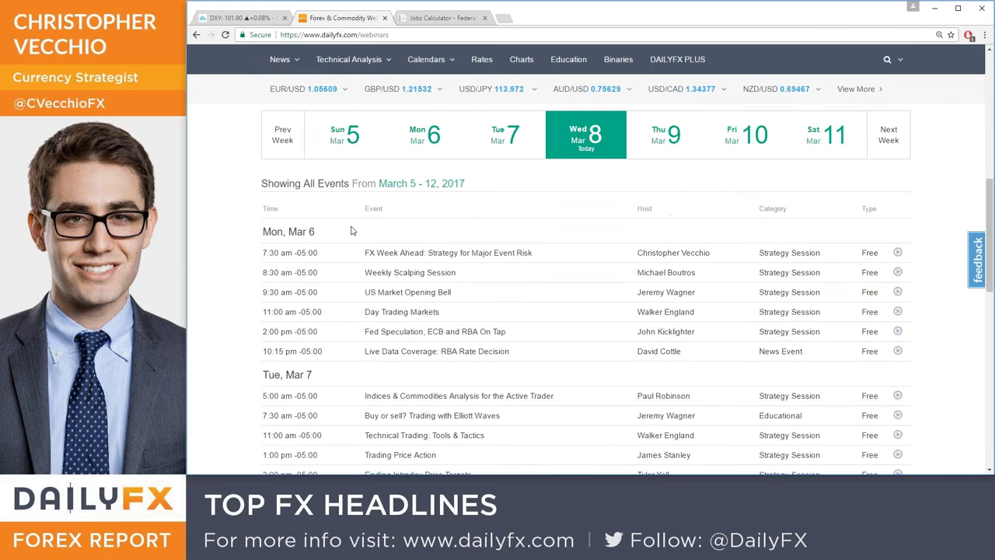
scroll(420, 234, "down", 3)
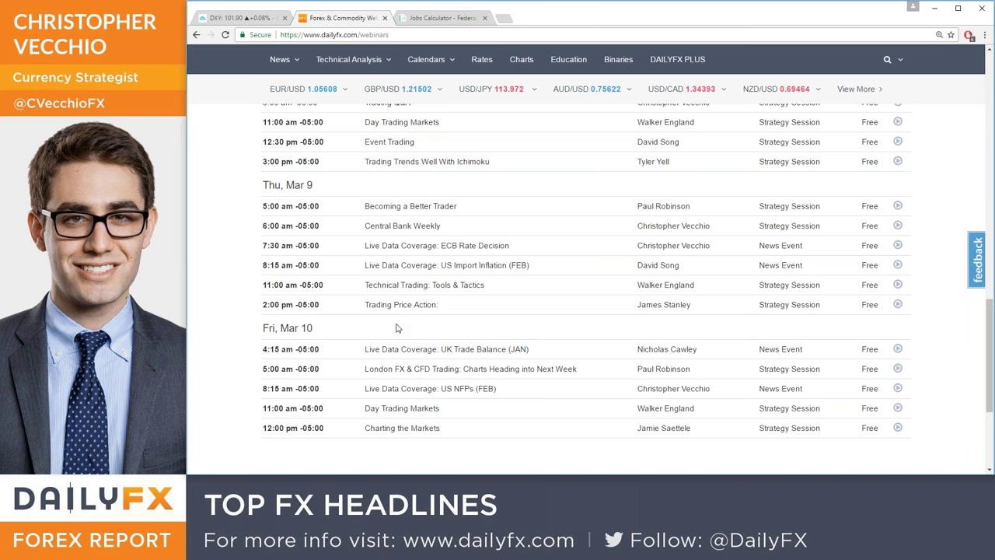
Step: Return to the DXY daily chart and examine recent price against the short-term rising trend line and the red dashed levels
left_click(250, 24)
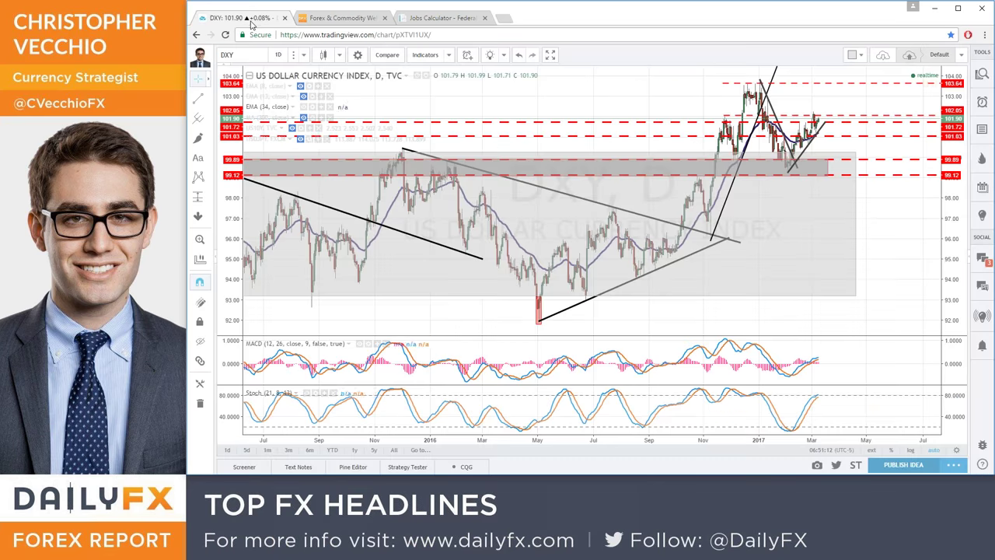
scroll(606, 315, "up", 3)
scroll(601, 315, "up", 4)
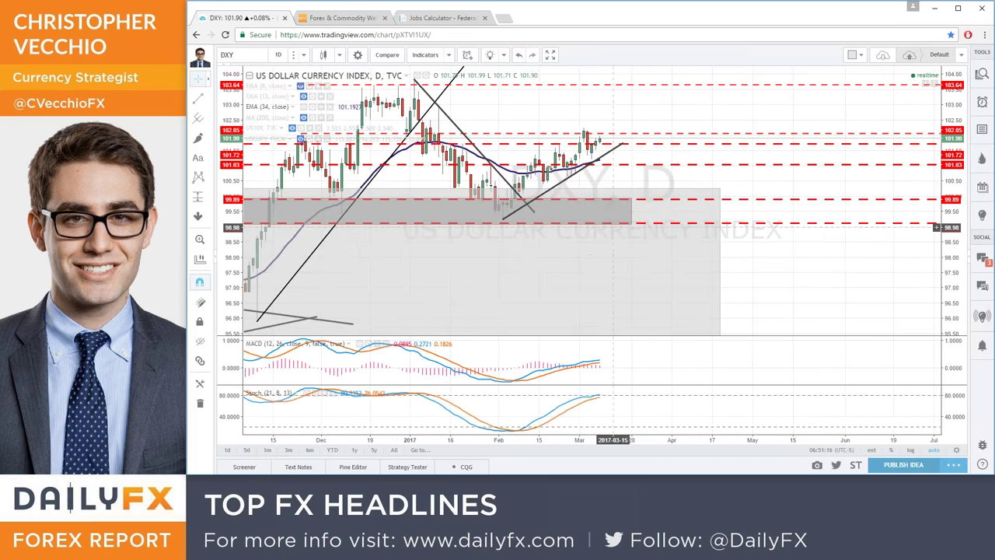
left_click_drag(614, 227, 649, 224)
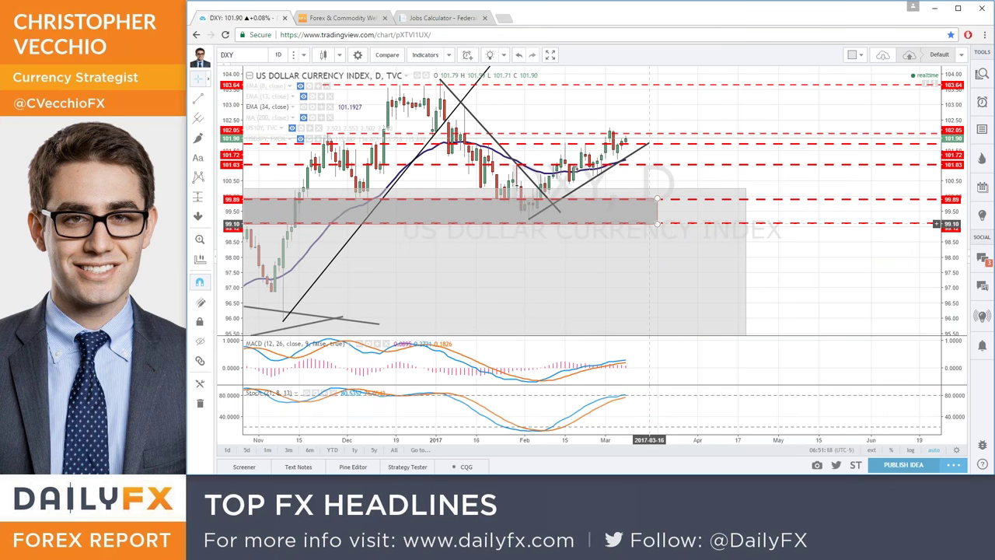